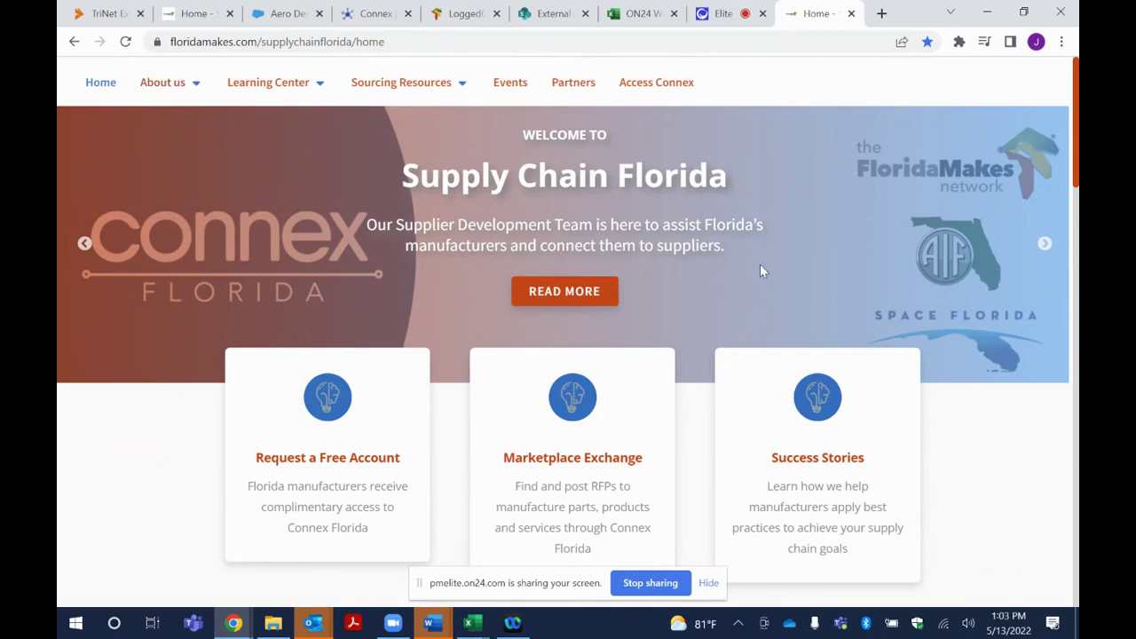
# Open the Connex Florida page under About us and scroll through its platform description
pyautogui.scroll(-1, 761, 271)
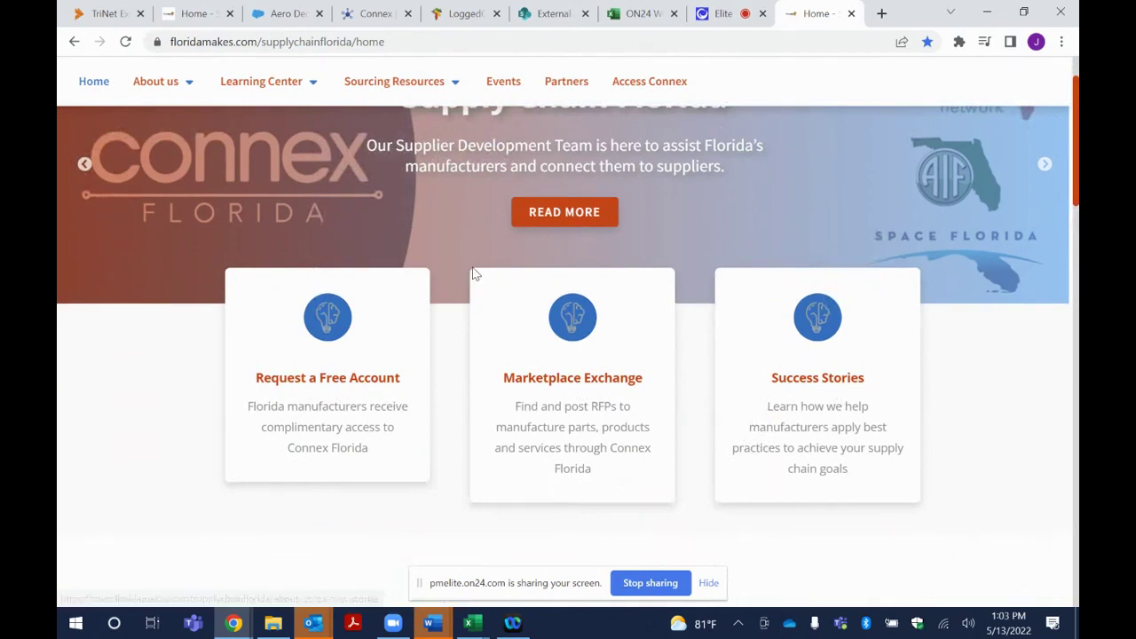
pyautogui.scroll(2, 474, 273)
pyautogui.moveTo(196, 91)
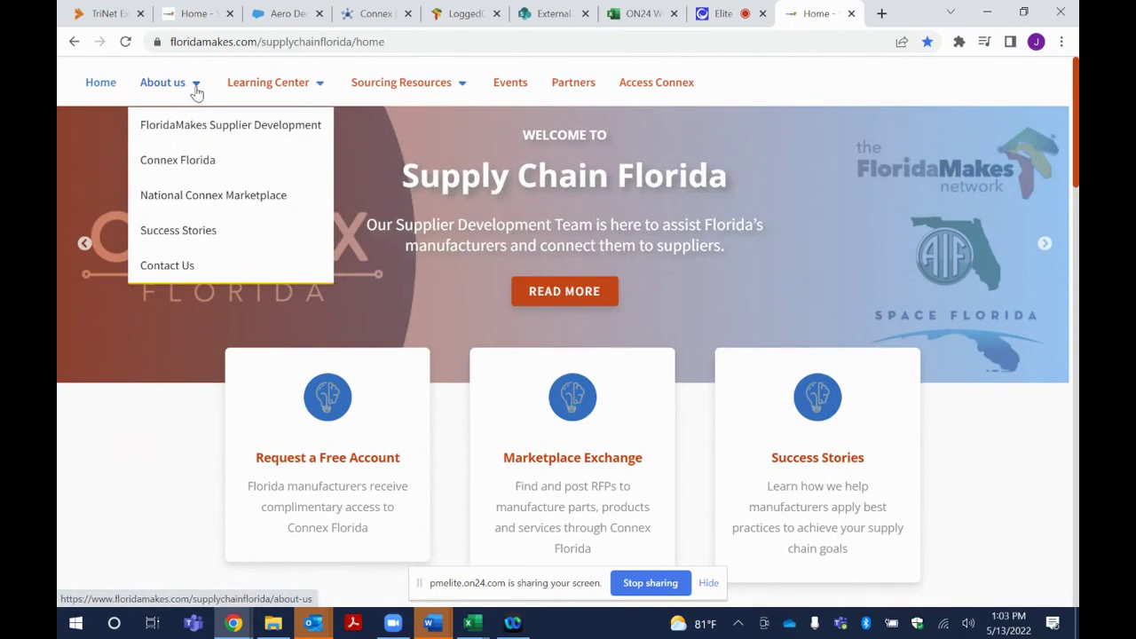
pyautogui.click(187, 165)
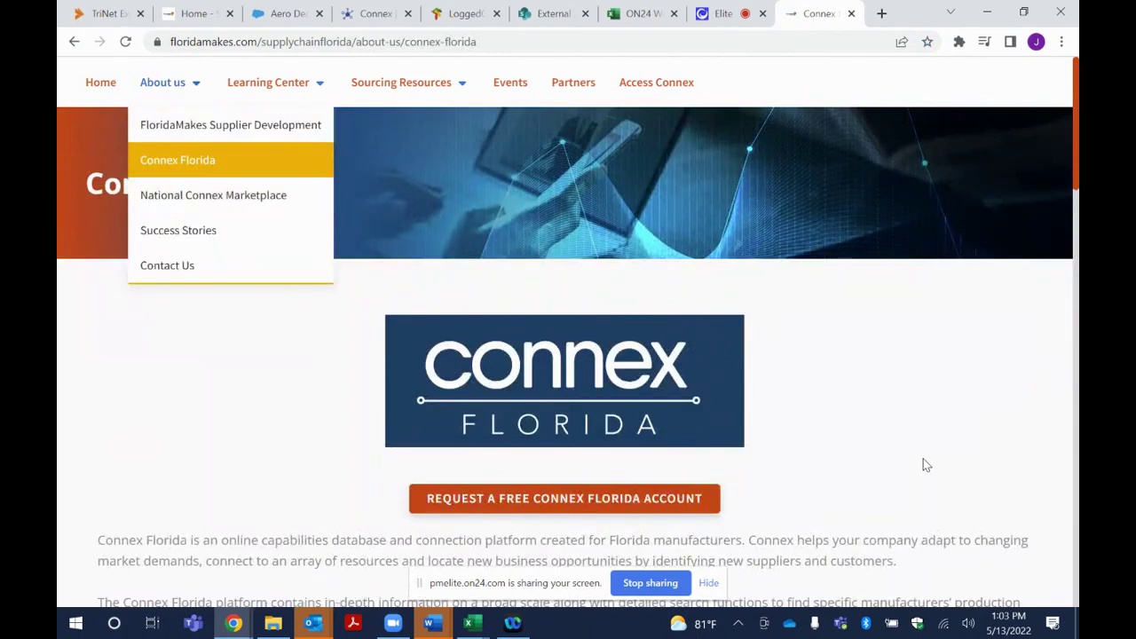
pyautogui.scroll(-3, 922, 458)
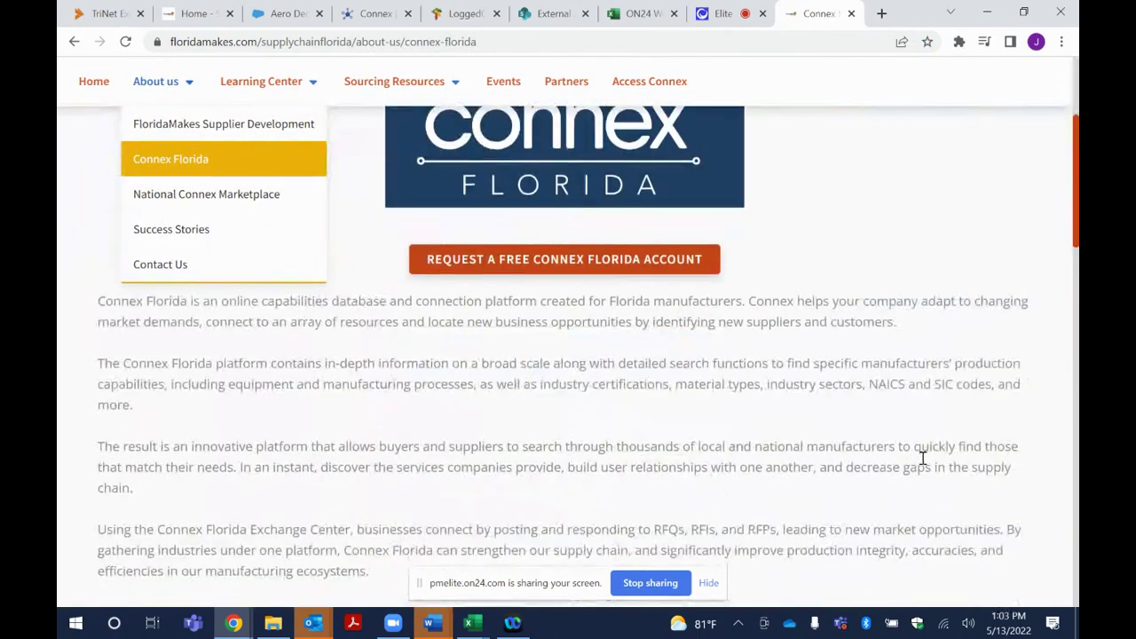
pyautogui.scroll(1, 922, 458)
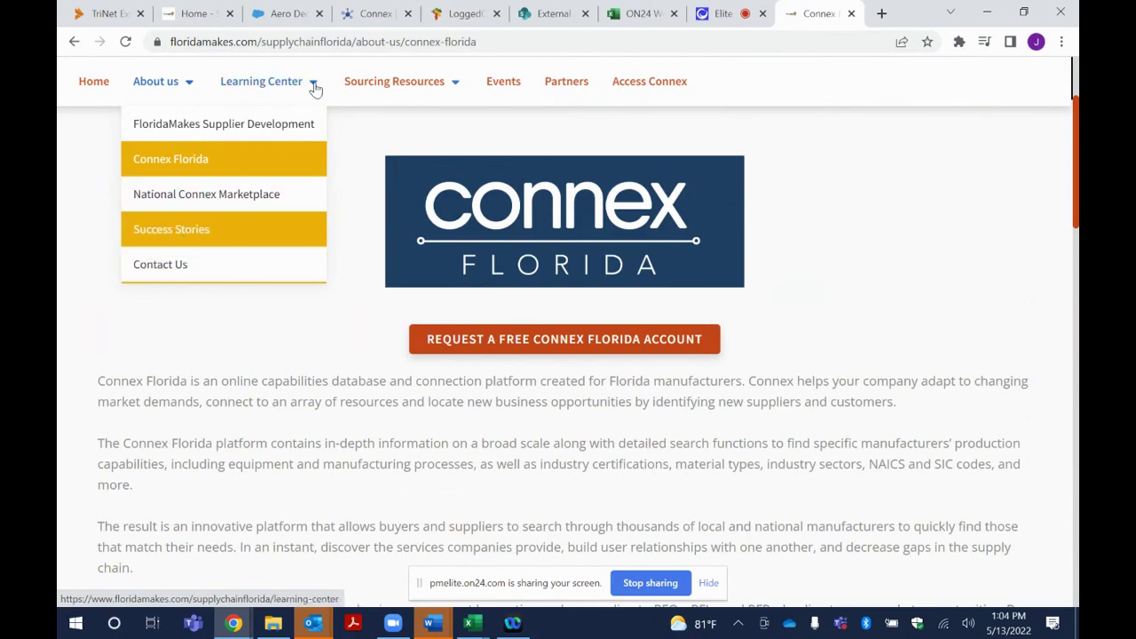
pyautogui.moveTo(316, 89)
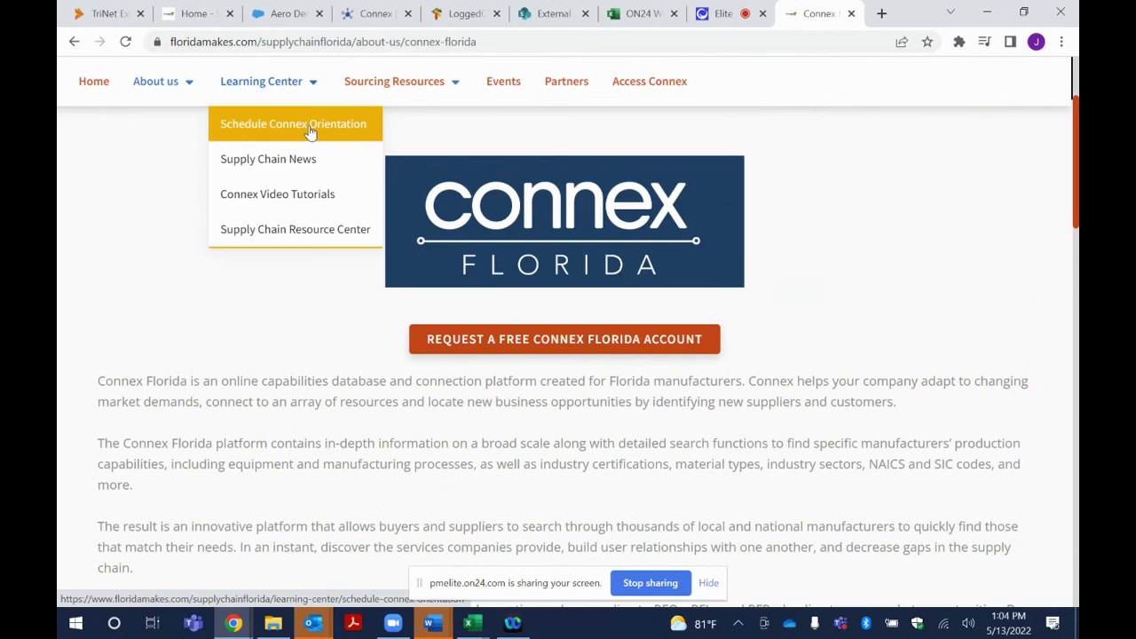
# Visit the Schedule Connex Orientation page, then open Supply Chain News and scroll through it
pyautogui.click(311, 132)
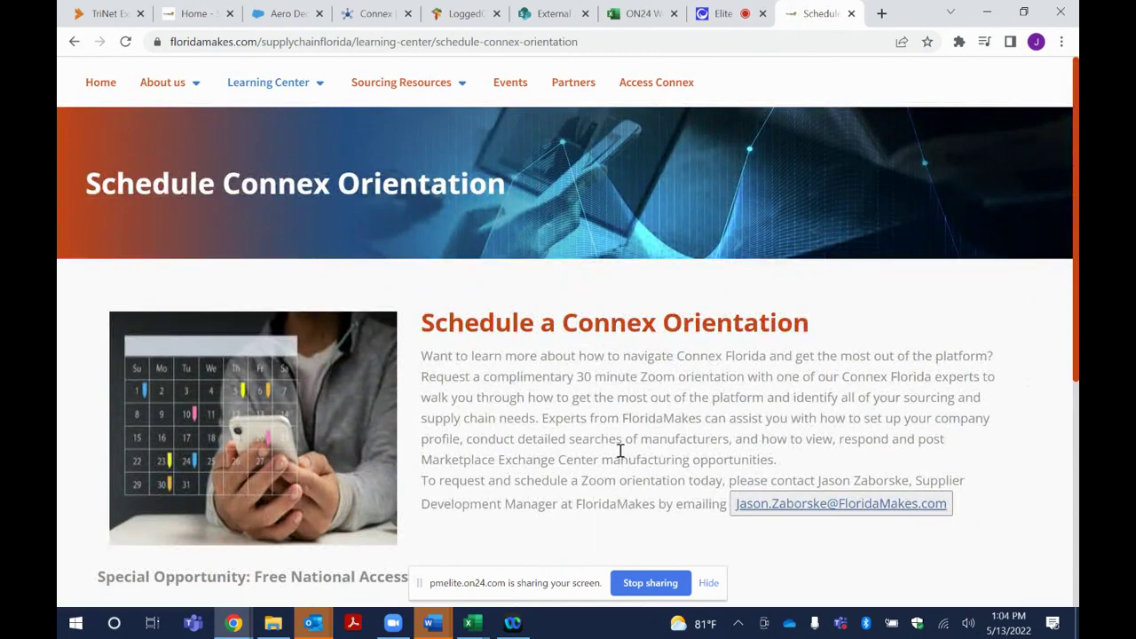
pyautogui.click(321, 89)
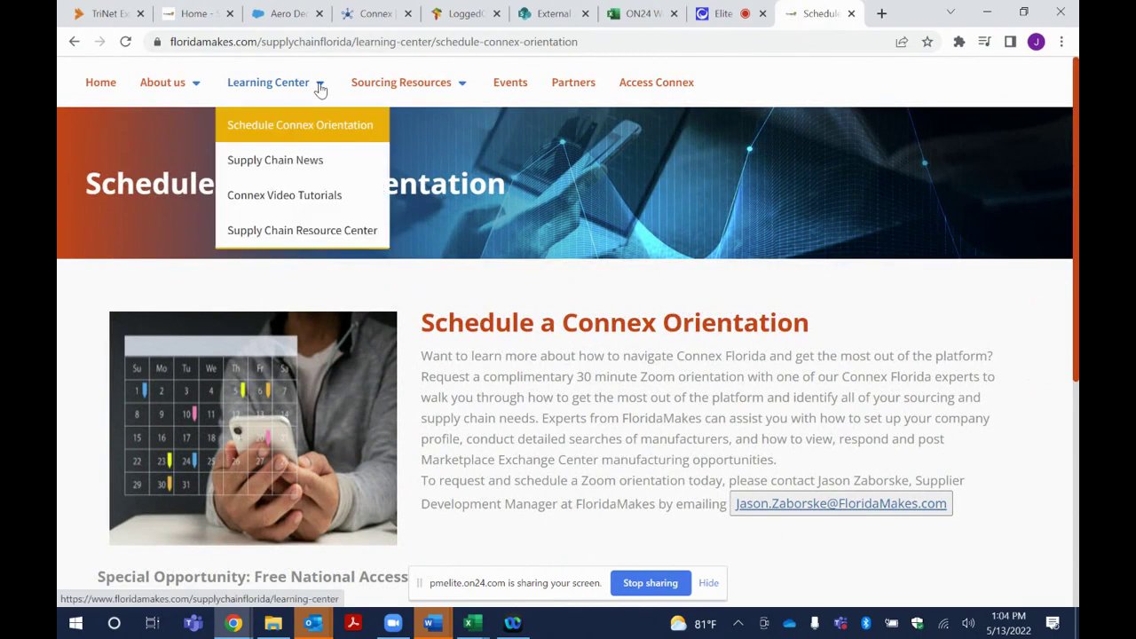
pyautogui.click(314, 160)
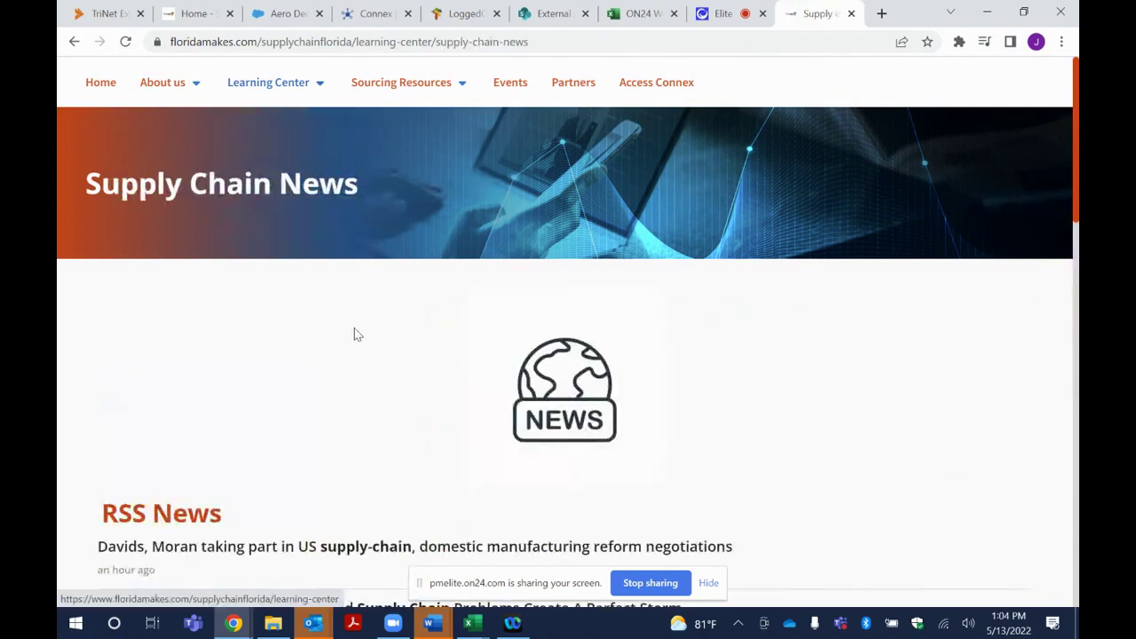
pyautogui.scroll(-2, 363, 477)
pyautogui.scroll(-4, 363, 473)
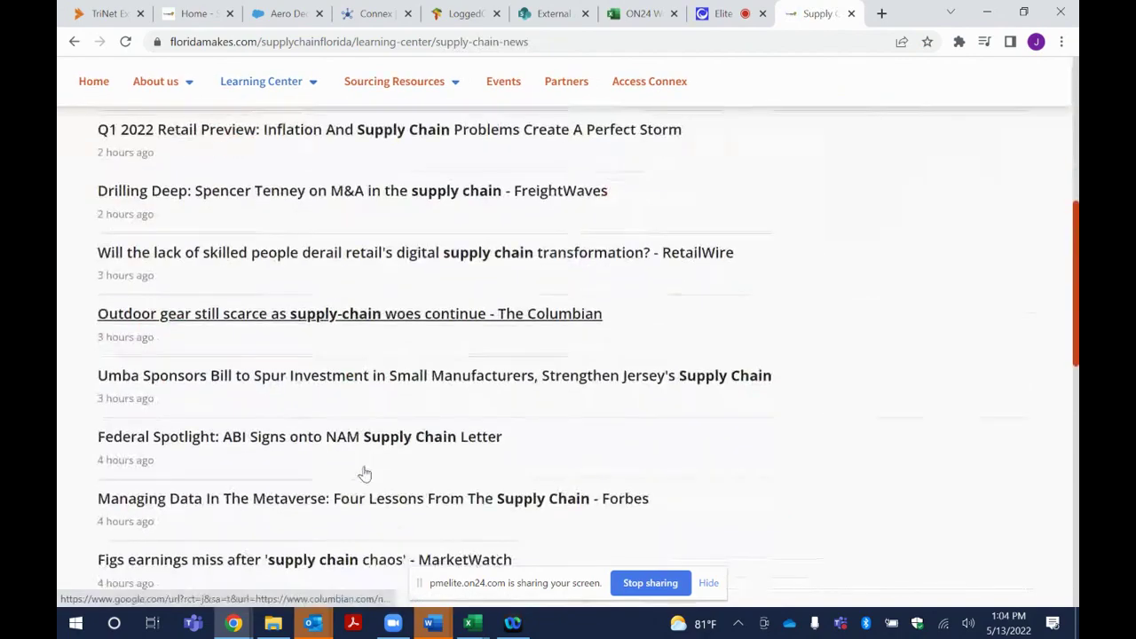
pyautogui.scroll(8, 363, 467)
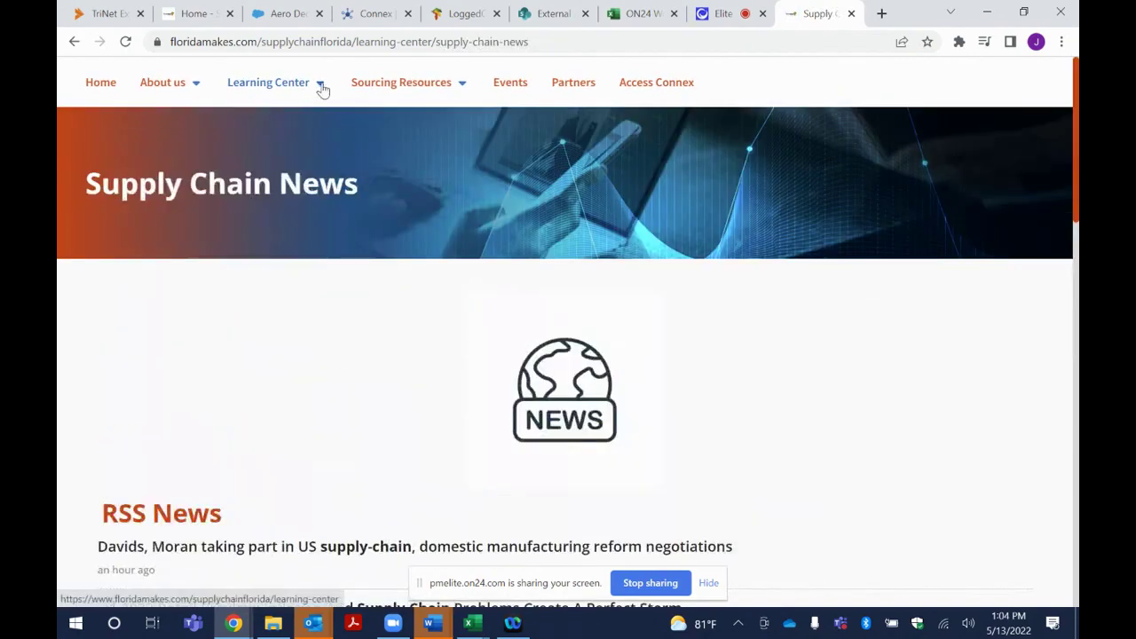
# Open Connex Video Tutorials and scroll through the login, account-creation and upgrade videos
pyautogui.moveTo(322, 89)
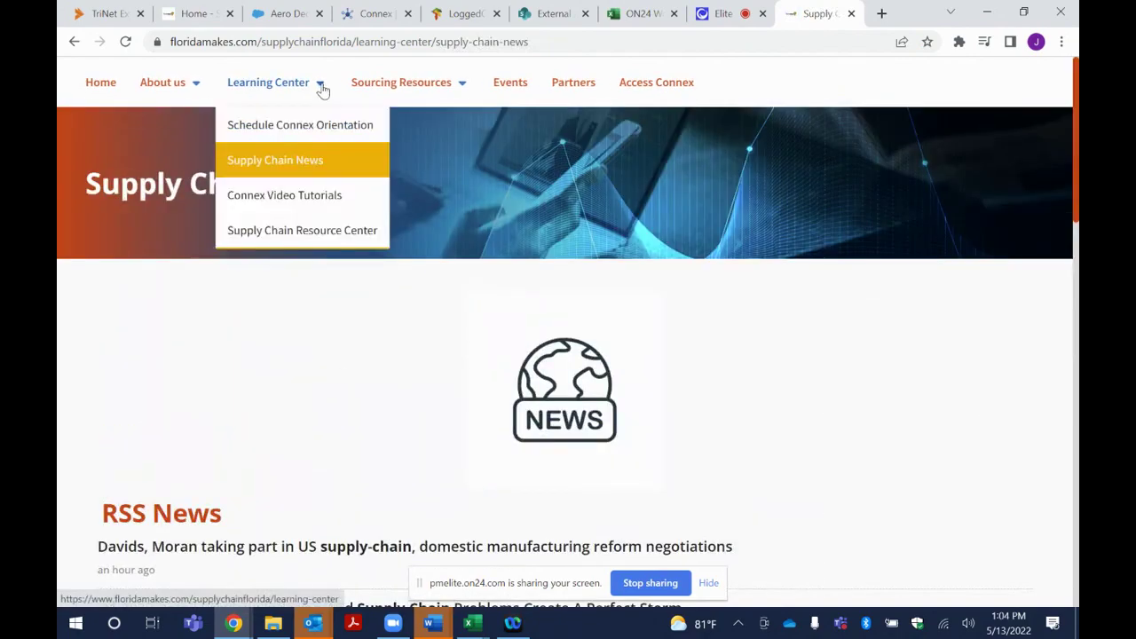
pyautogui.click(317, 195)
pyautogui.scroll(-5, 414, 527)
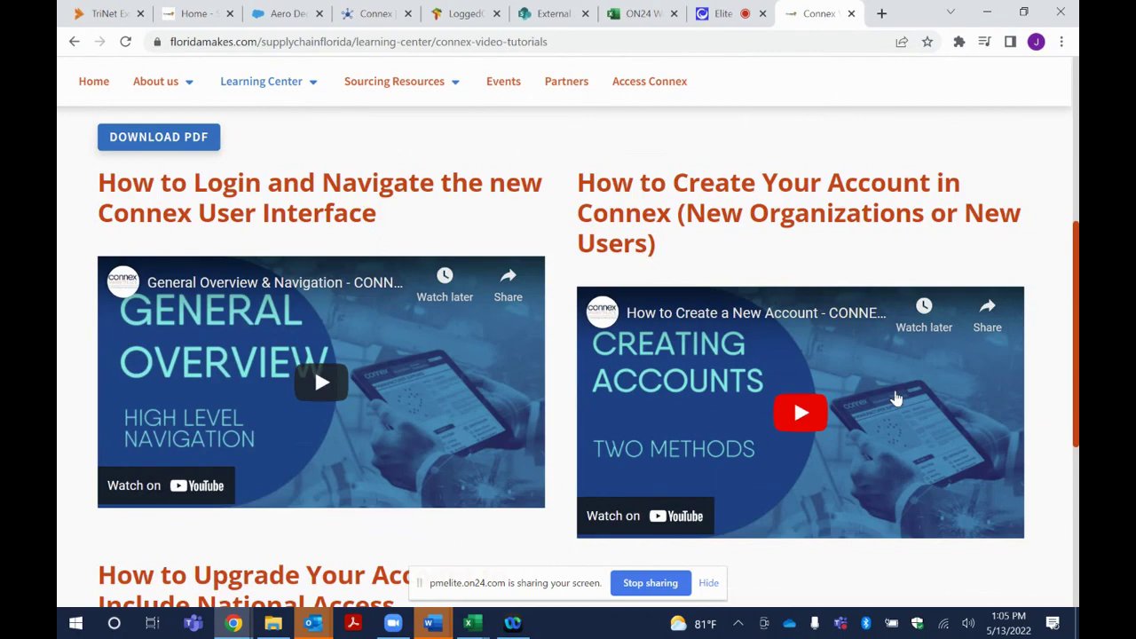
pyautogui.scroll(-3, 896, 400)
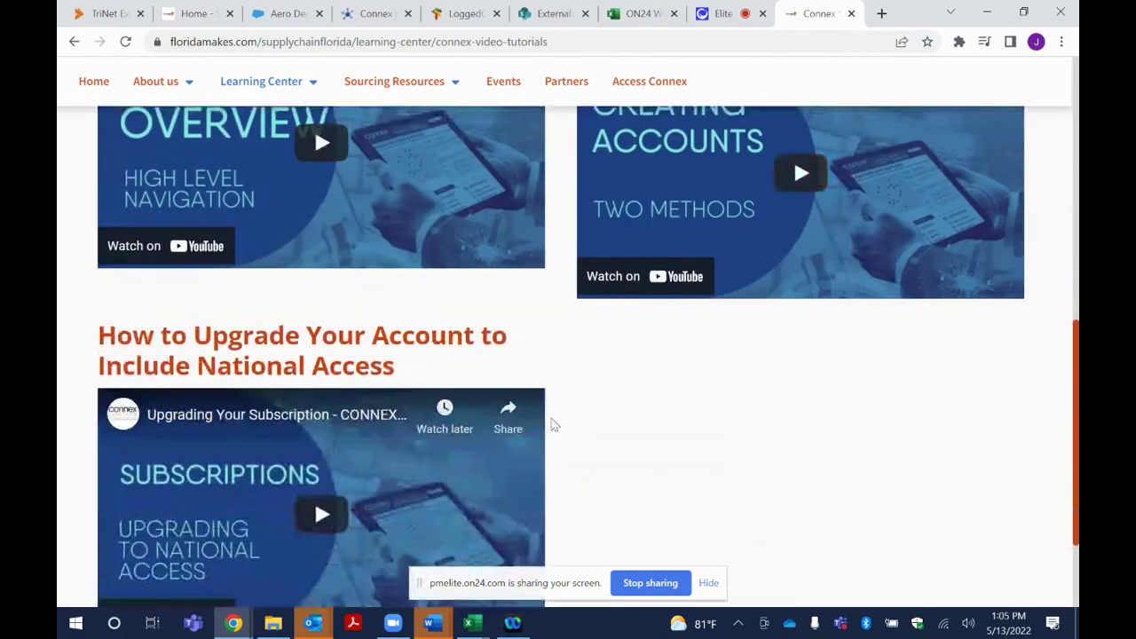
pyautogui.scroll(10, 391, 477)
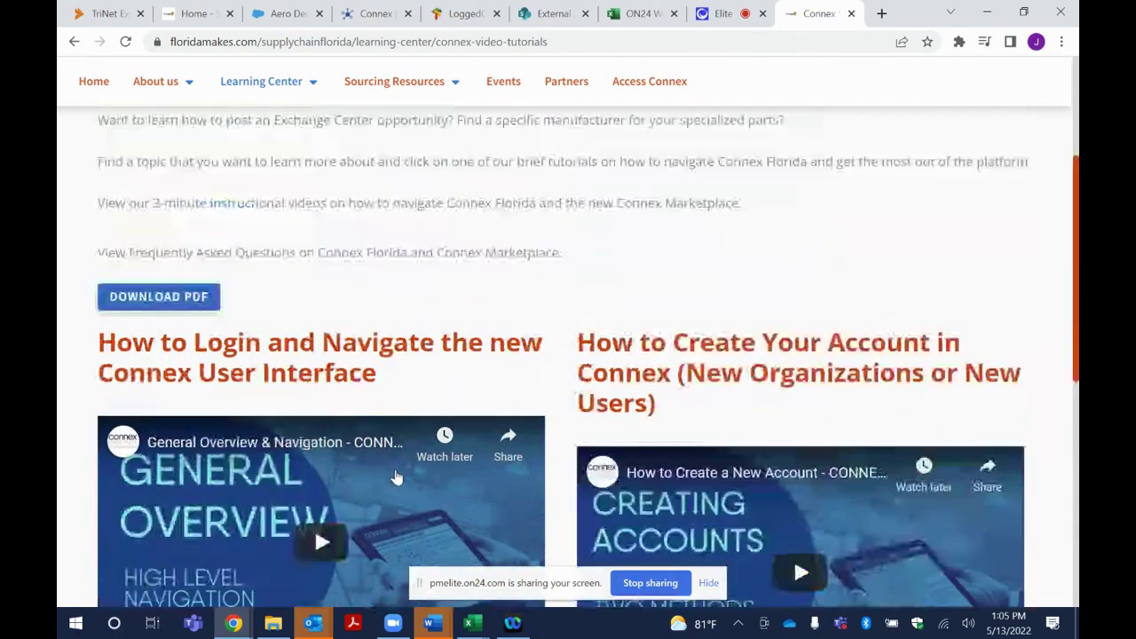
# Open the Supply Chain Resource Center and scroll through its capability statement, SBA and risk-management sections
pyautogui.moveTo(321, 92)
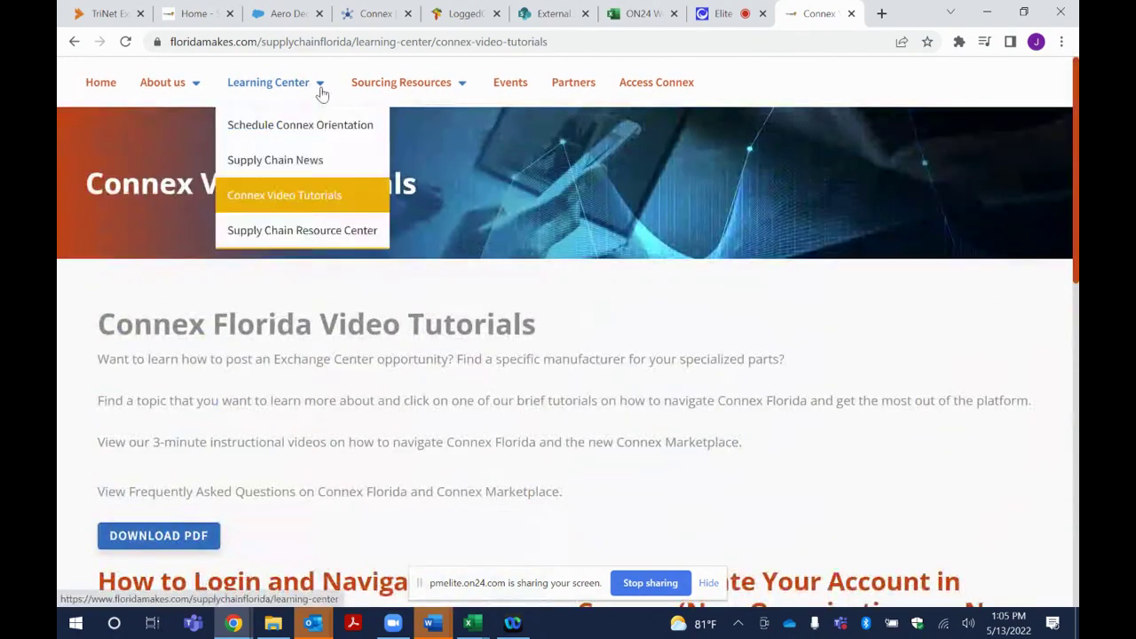
pyautogui.click(331, 231)
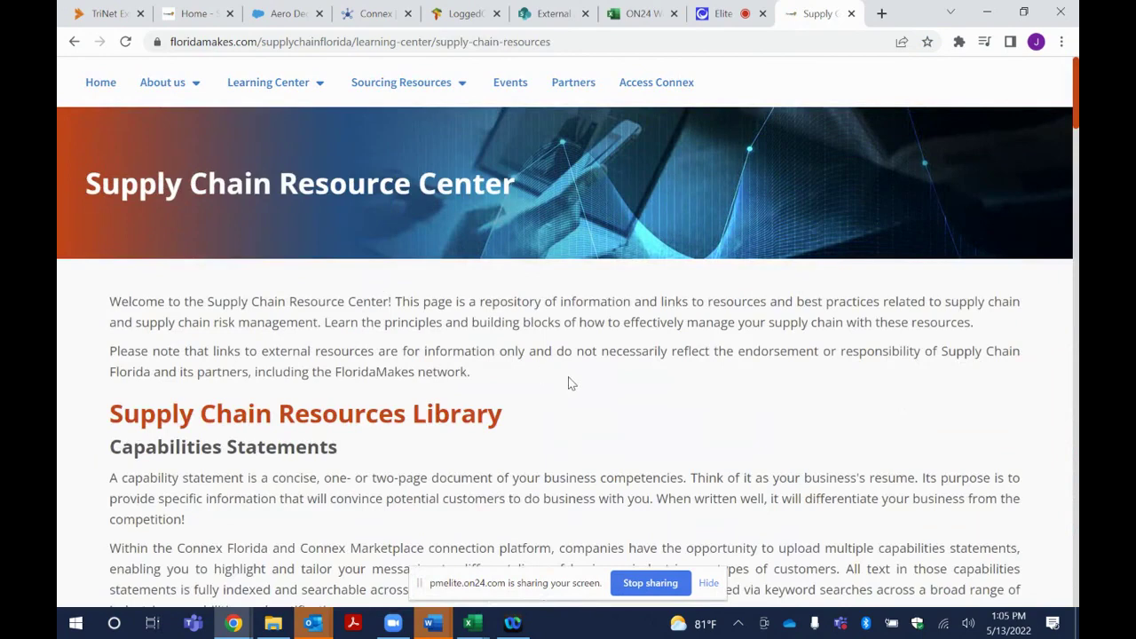
pyautogui.scroll(-3, 571, 384)
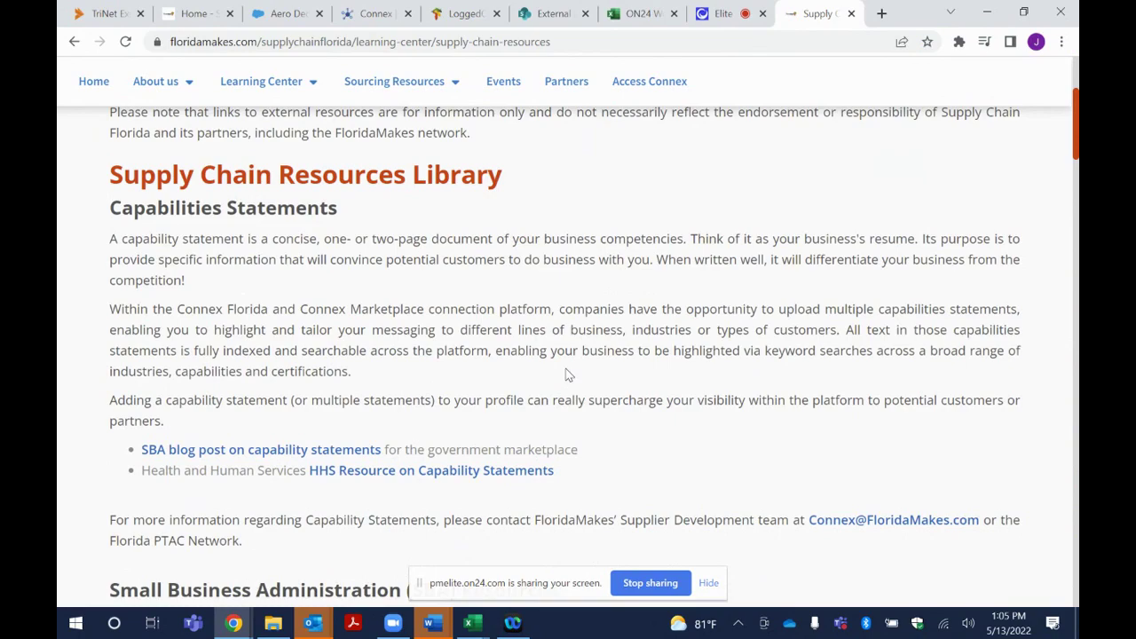
pyautogui.scroll(-5, 566, 369)
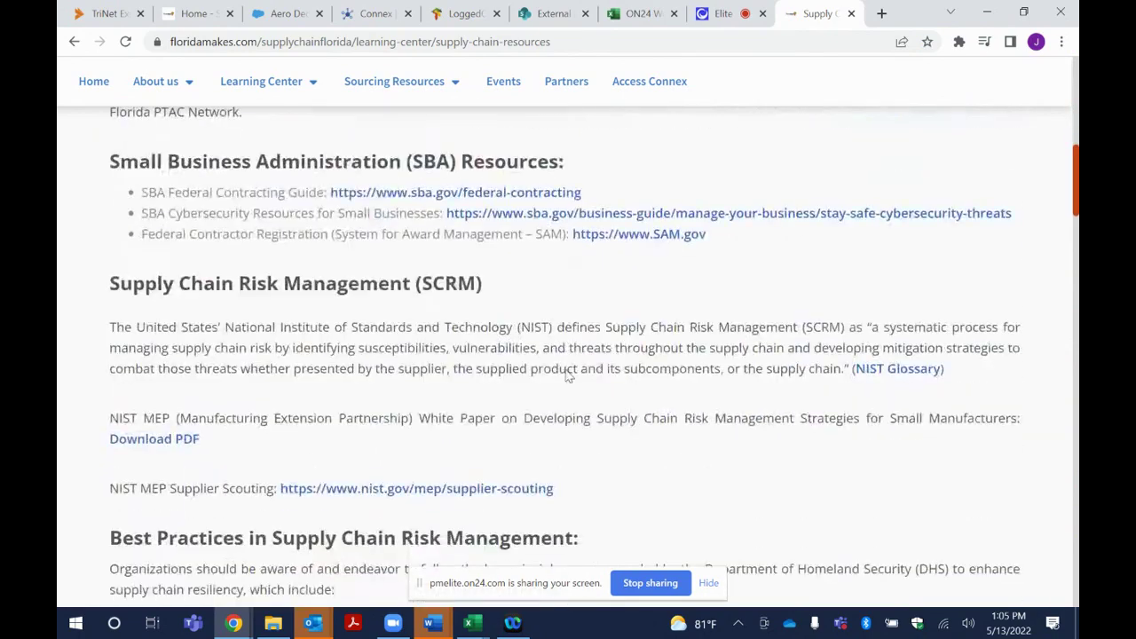
pyautogui.scroll(-3, 569, 377)
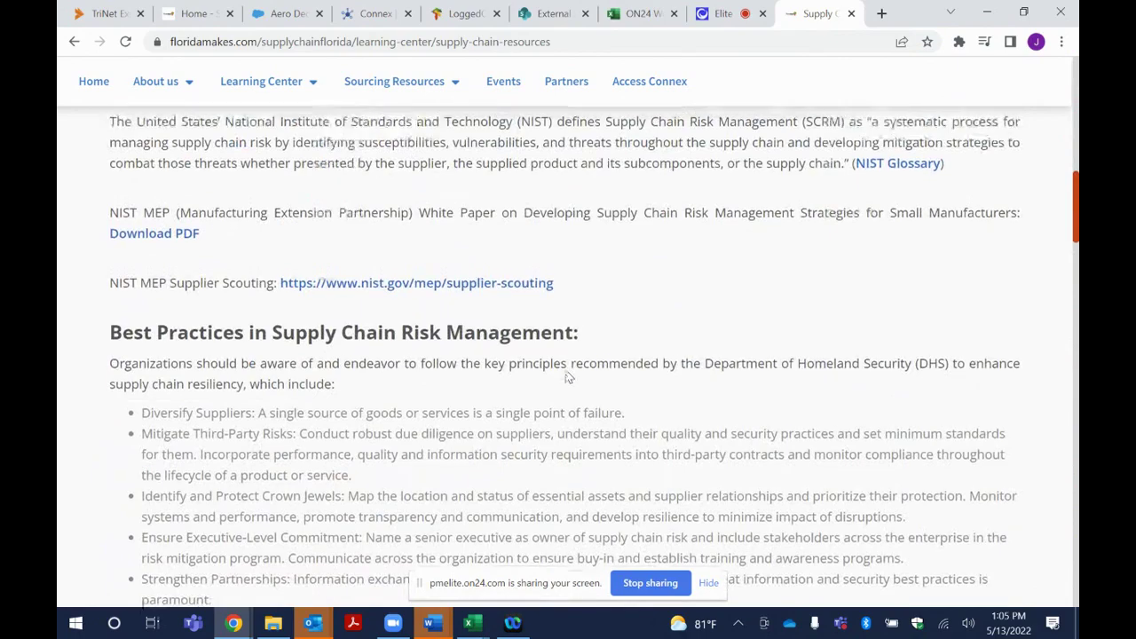
pyautogui.scroll(10, 569, 377)
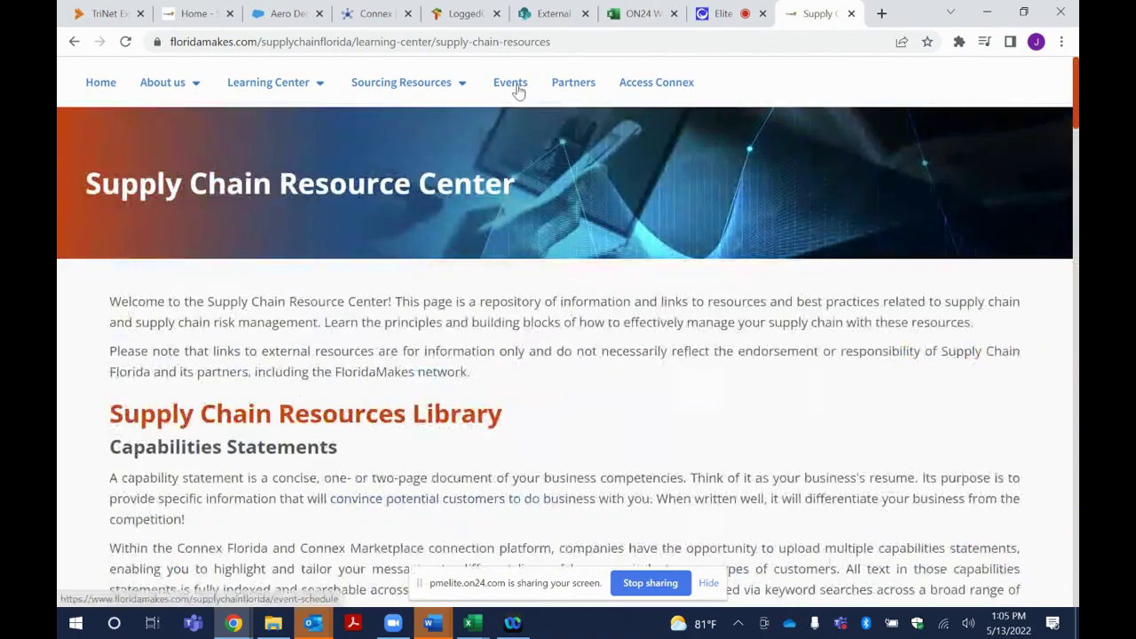
# View the May 2022 events calendar and the Partners page, then go back home
pyautogui.click(512, 83)
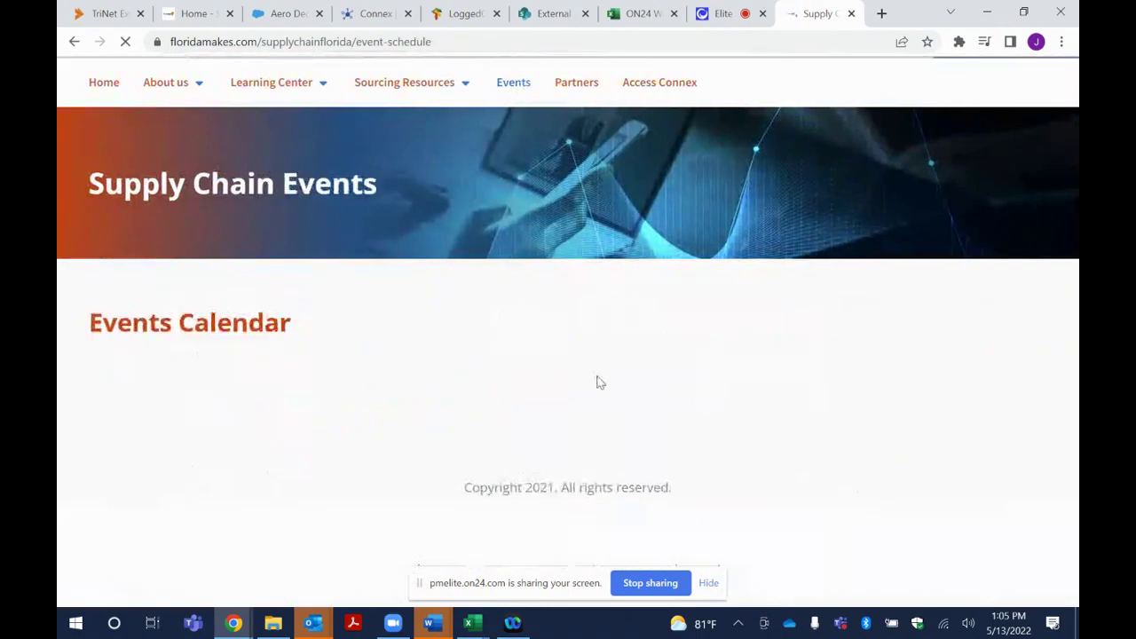
pyautogui.scroll(-3, 659, 381)
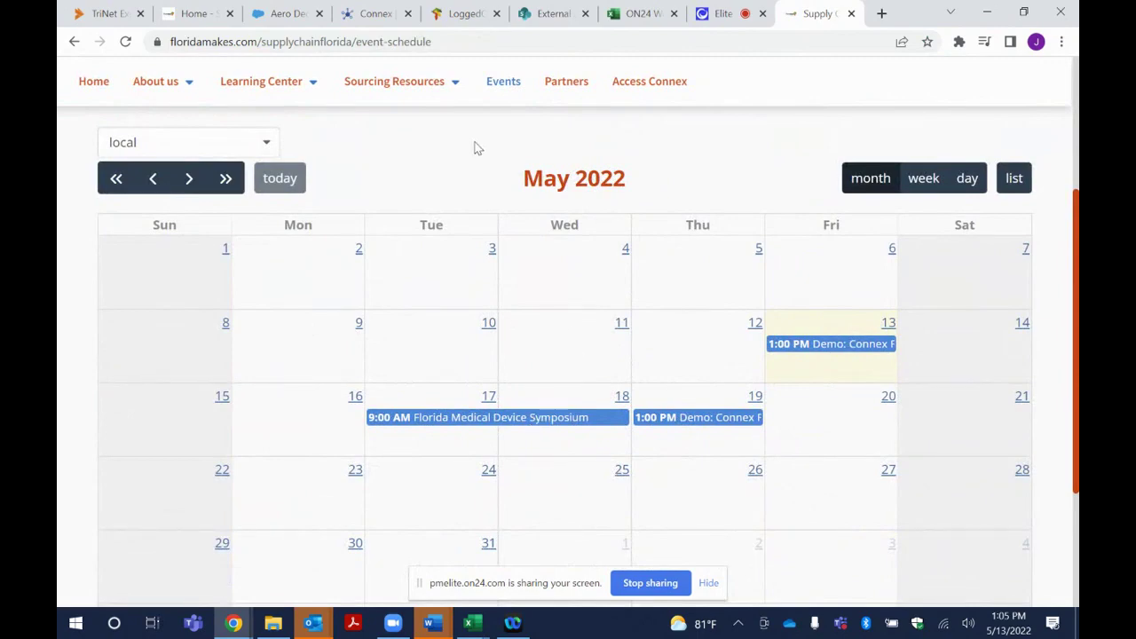
pyautogui.click(574, 84)
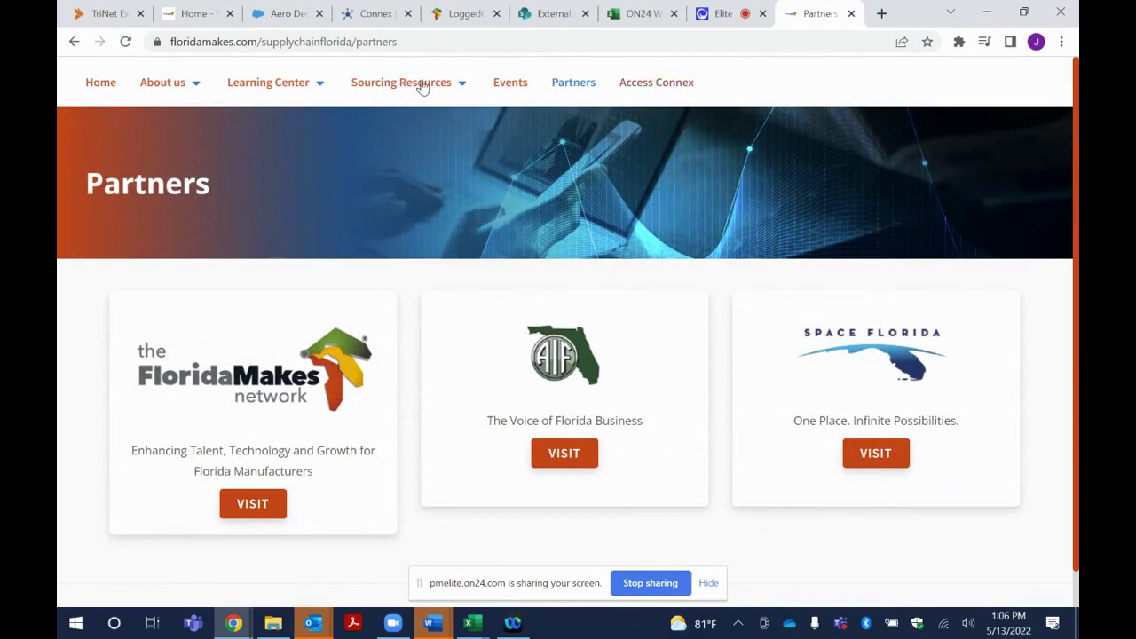
pyautogui.click(100, 88)
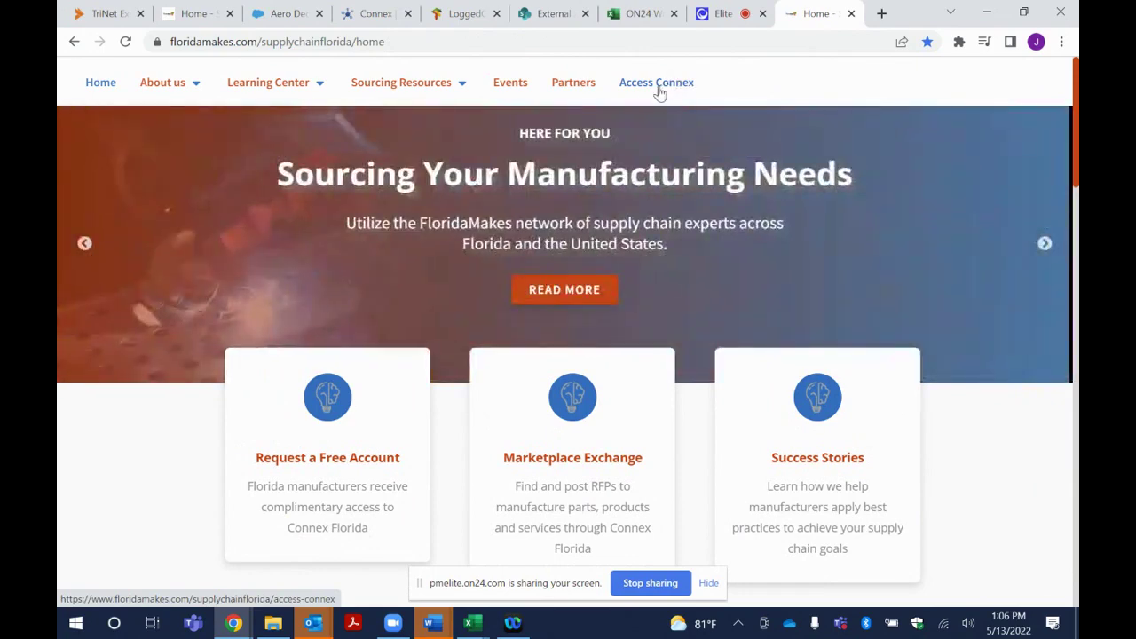
# Go to the Connex Florida login page and autofill the saved account's e-mail and password
pyautogui.click(657, 83)
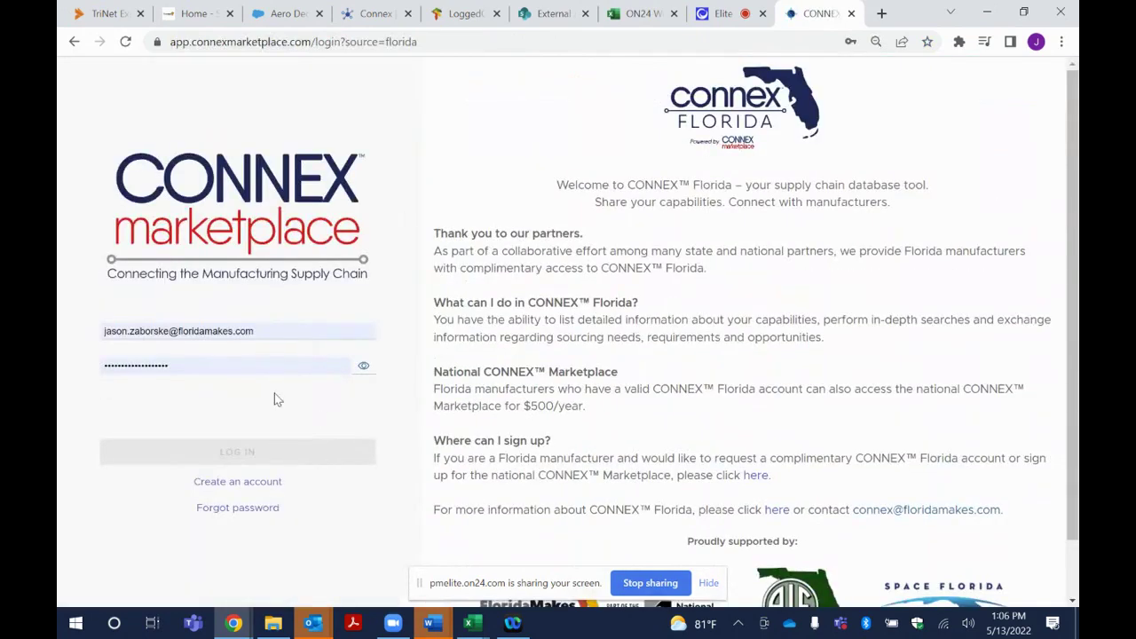
pyautogui.click(269, 325)
pyautogui.click(284, 419)
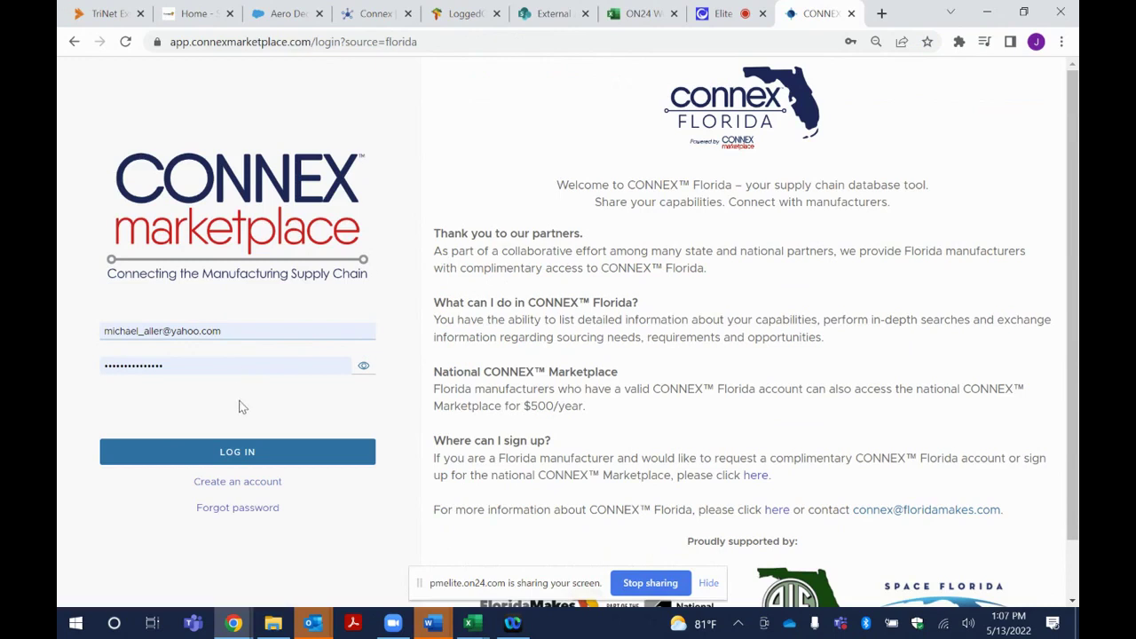
# Sign in, glance at the account menu, and open Spock Scientific (DEMO)'s profile for editing
pyautogui.click(249, 451)
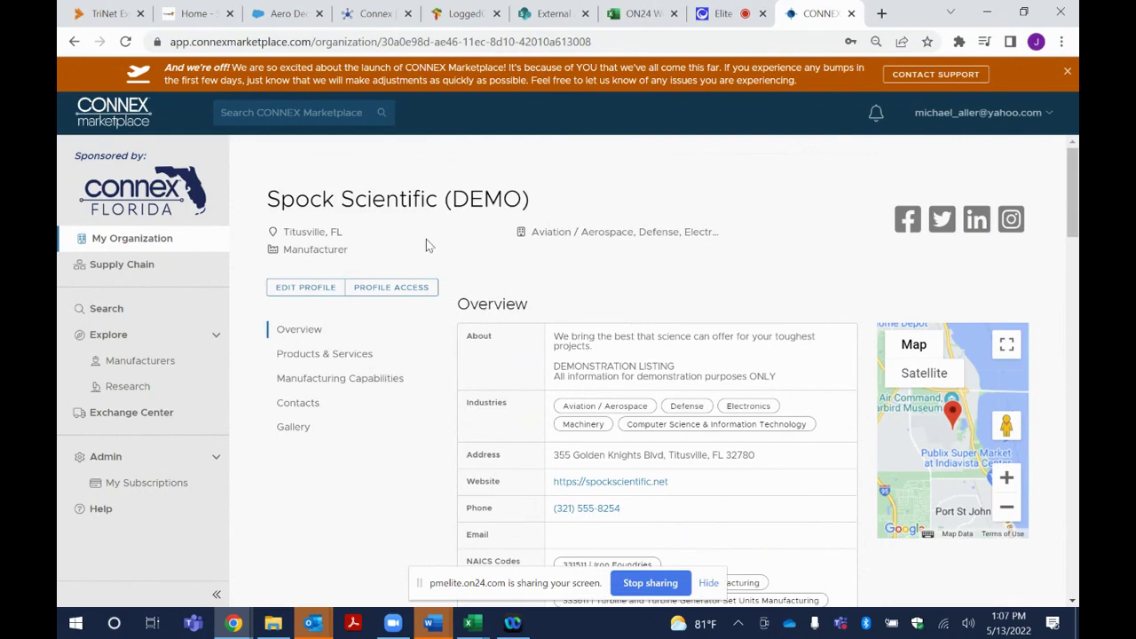
pyautogui.moveTo(538, 198); pyautogui.dragTo(266, 191)
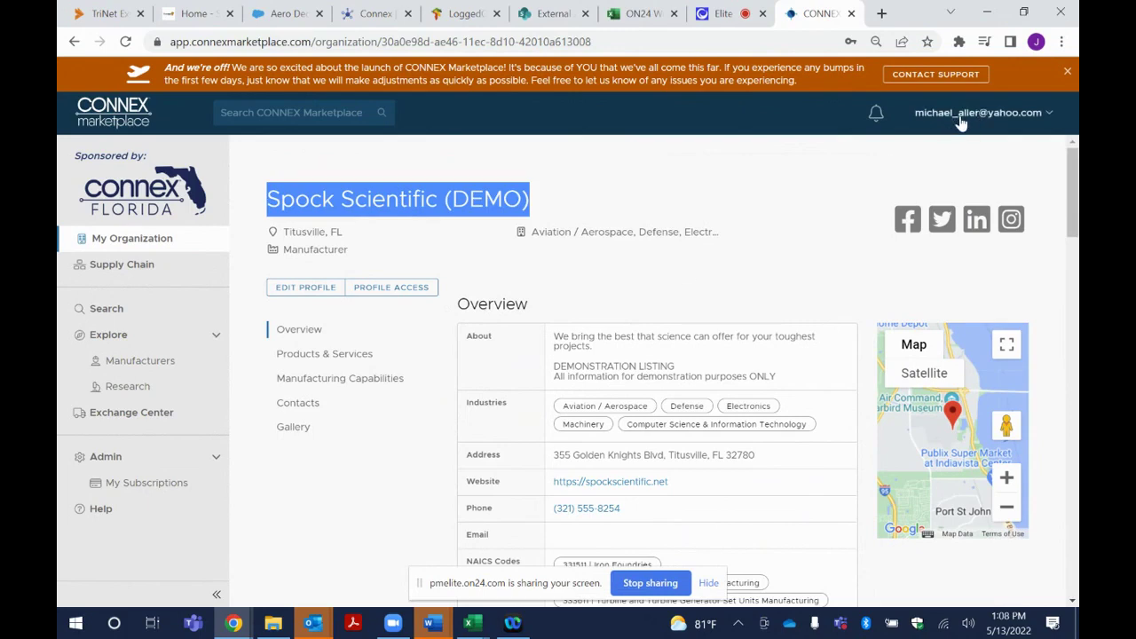
pyautogui.click(1050, 114)
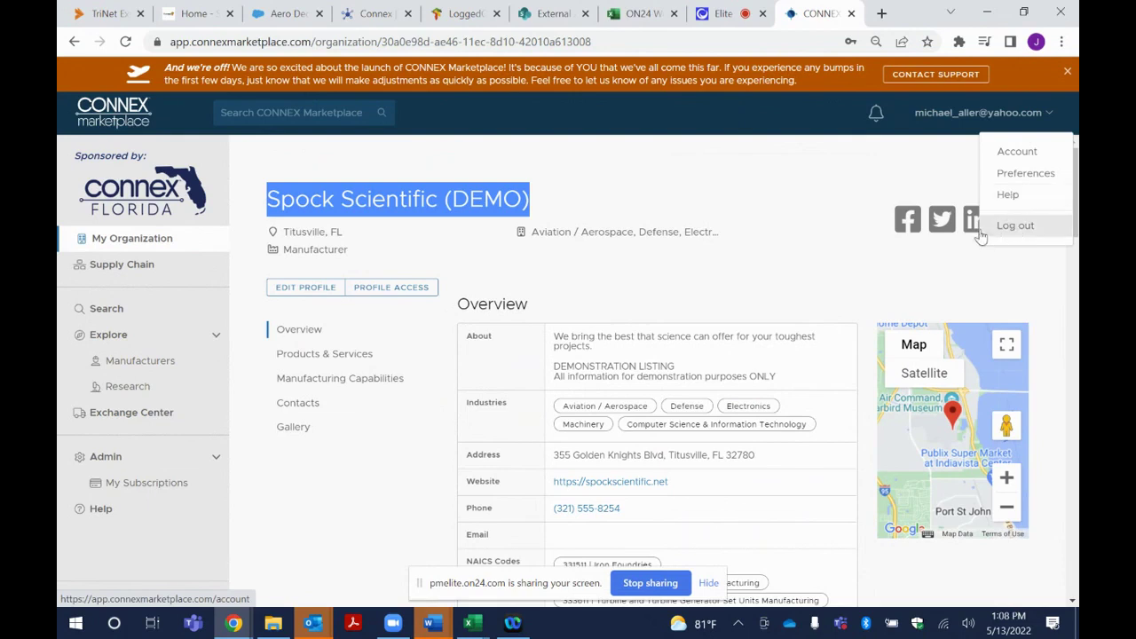
pyautogui.click(651, 210)
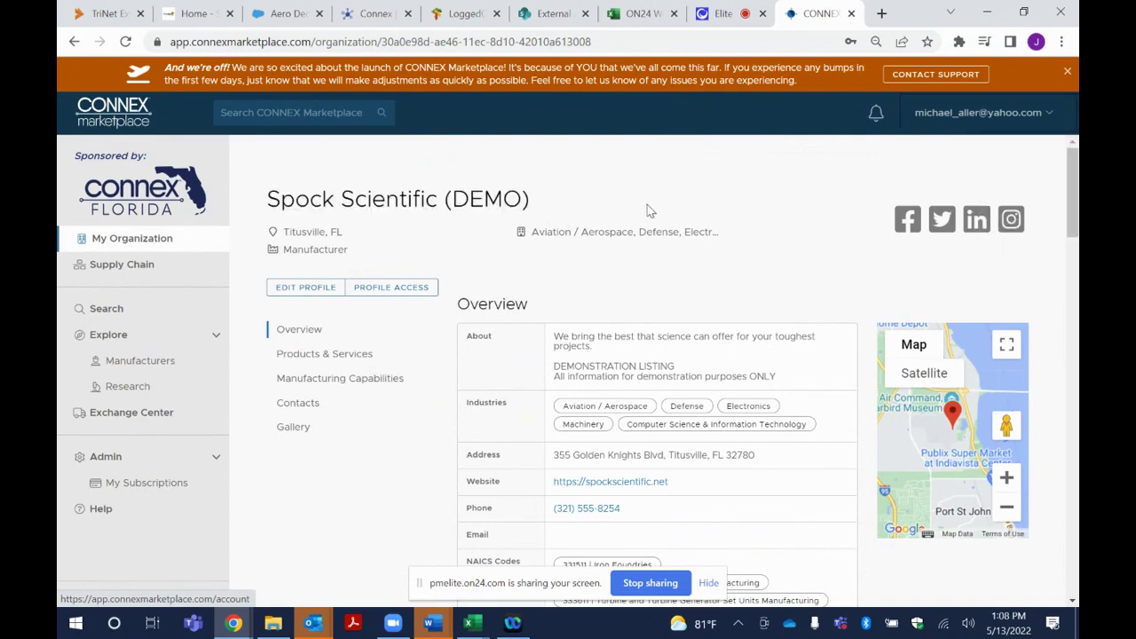
pyautogui.click(303, 297)
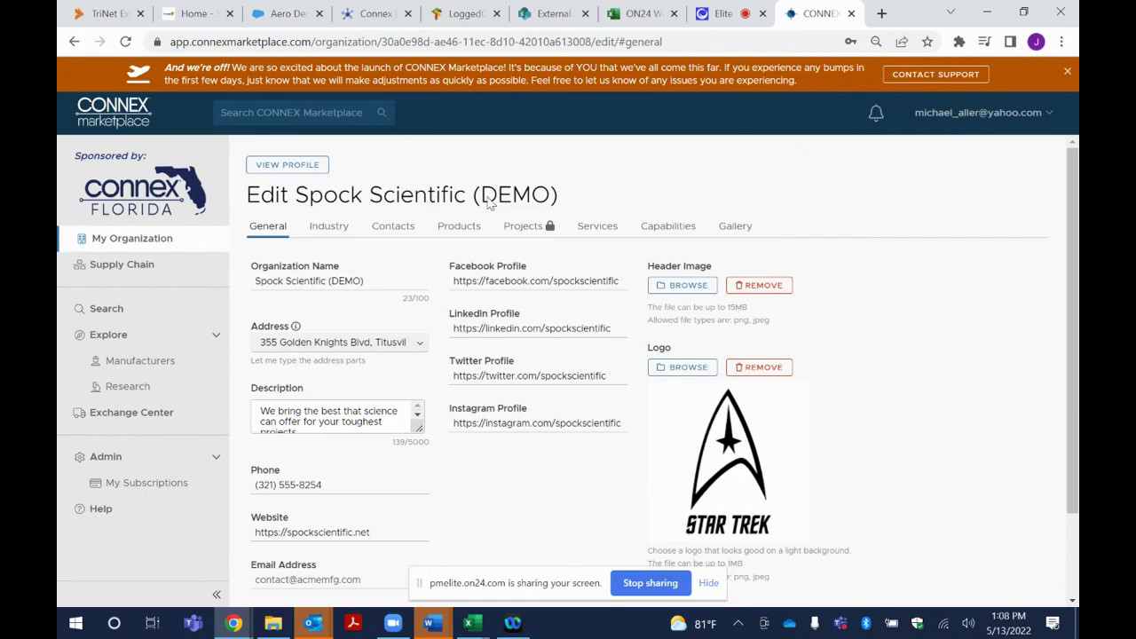
pyautogui.moveTo(484, 265); pyautogui.dragTo(586, 441)
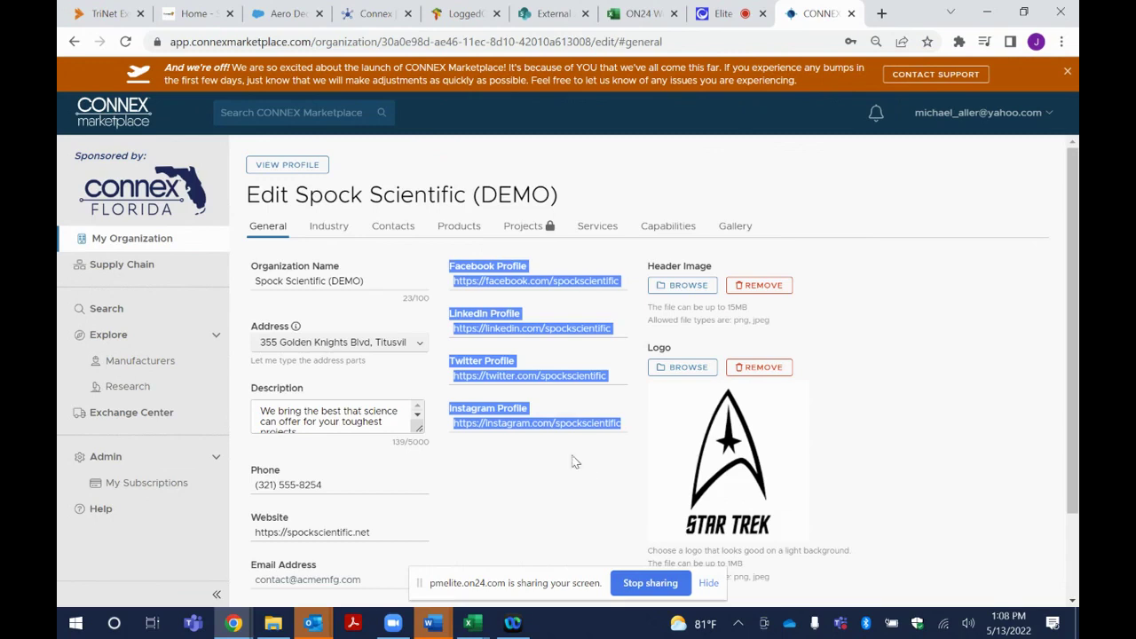
pyautogui.click(571, 463)
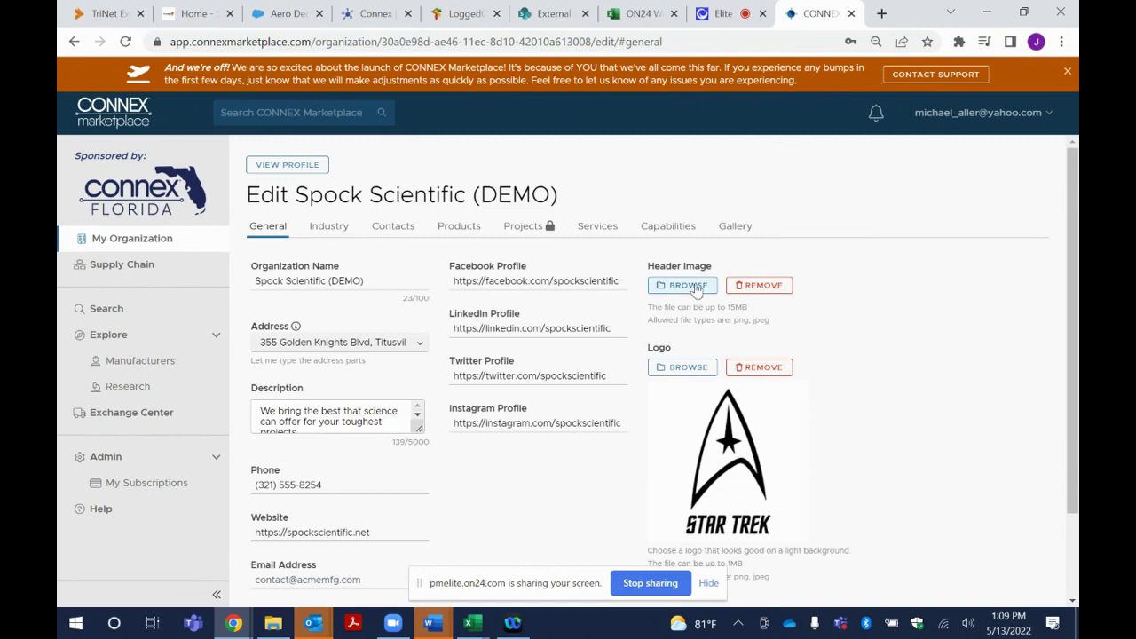
# Switch to the Gallery section and dismiss the Add Video dialog without adding a video
pyautogui.click(738, 227)
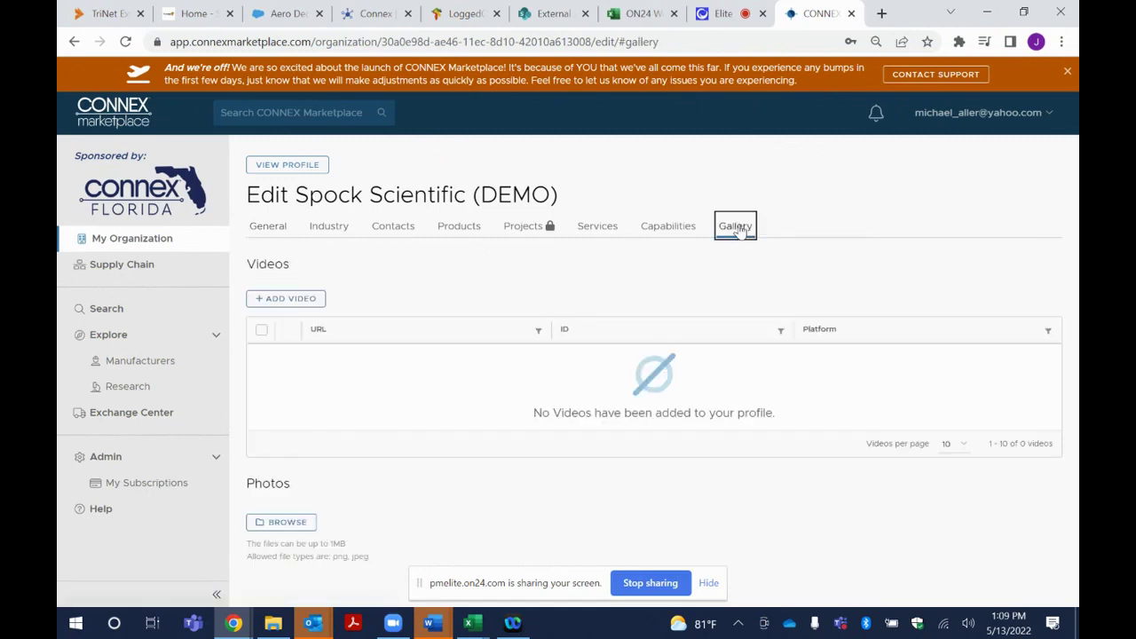
pyautogui.click(267, 229)
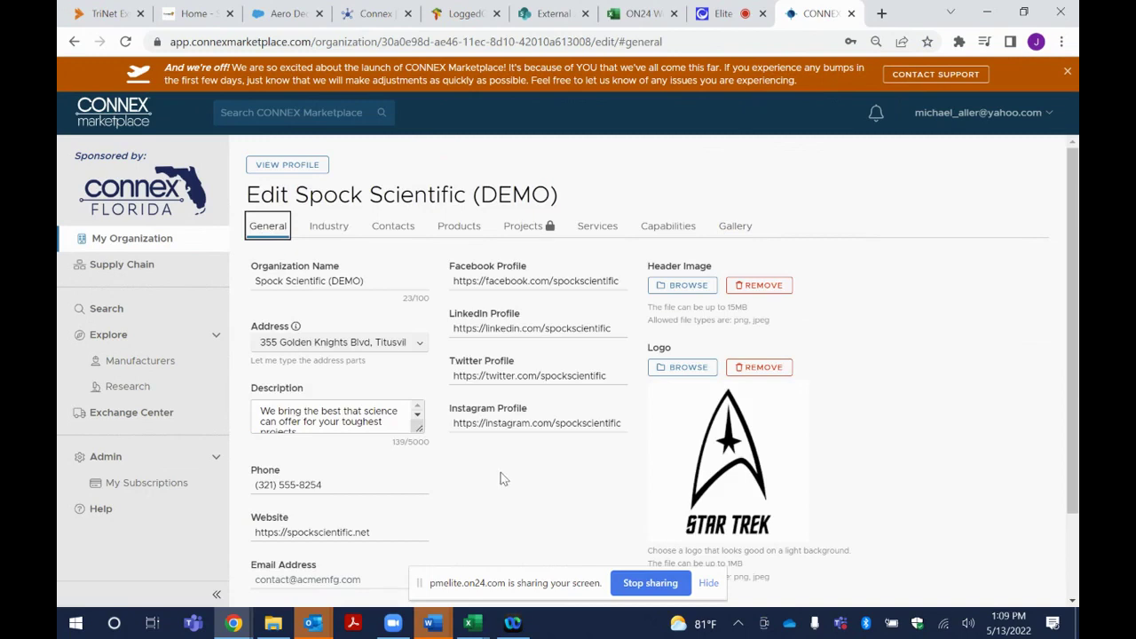
pyautogui.click(742, 229)
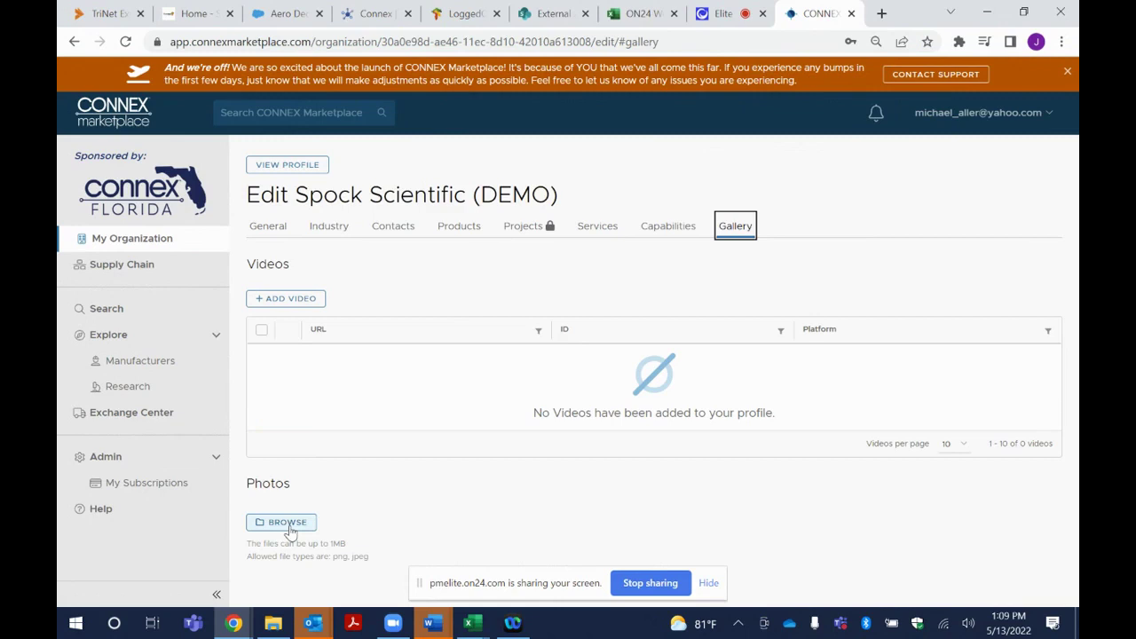
pyautogui.click(286, 298)
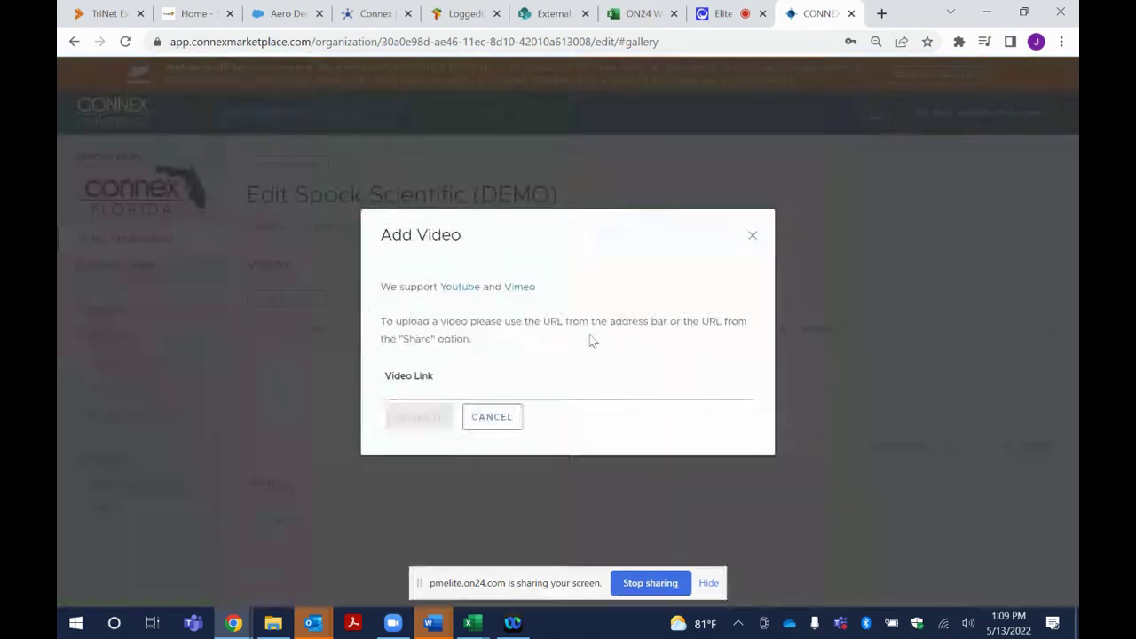
pyautogui.click(441, 393)
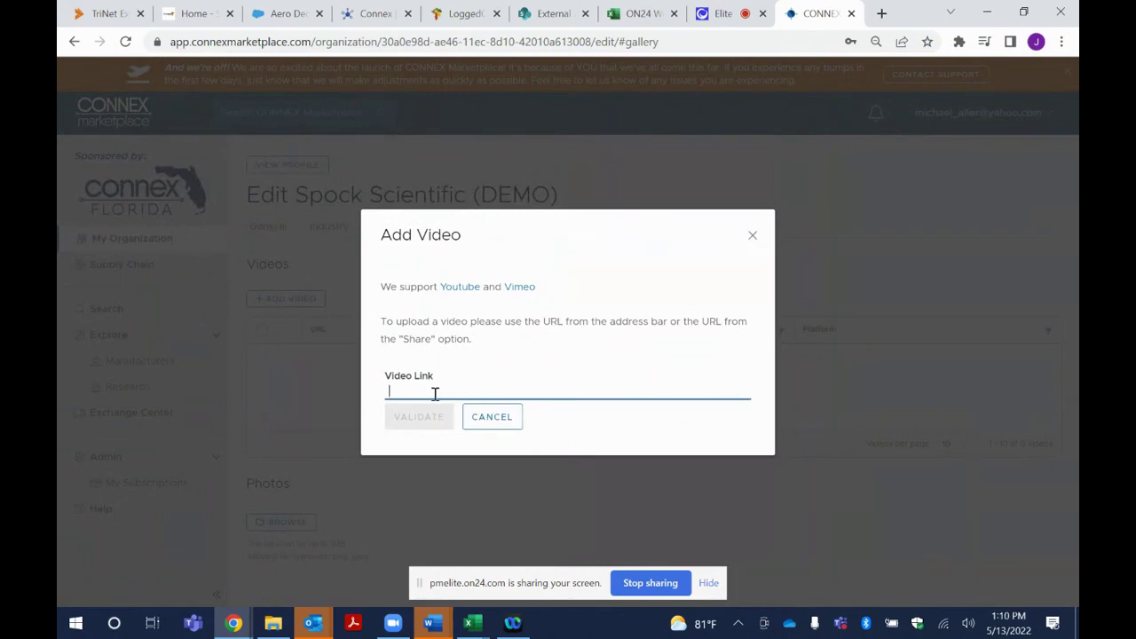
pyautogui.click(756, 238)
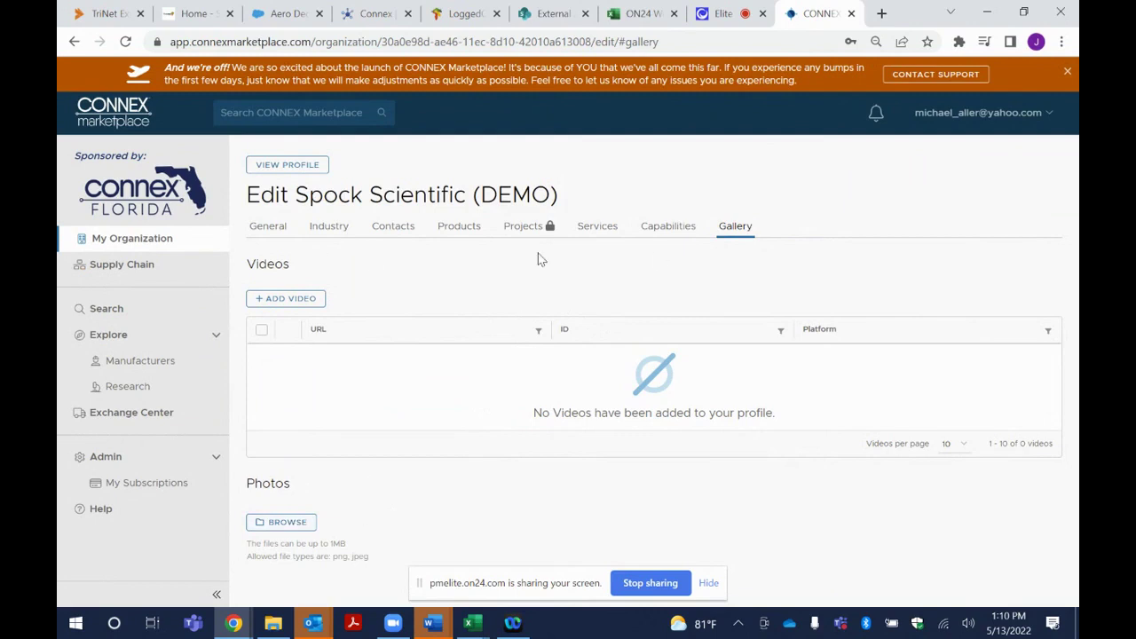
# Scroll through the Industry checkboxes, then show the Contacts list of three contacts
pyautogui.click(333, 229)
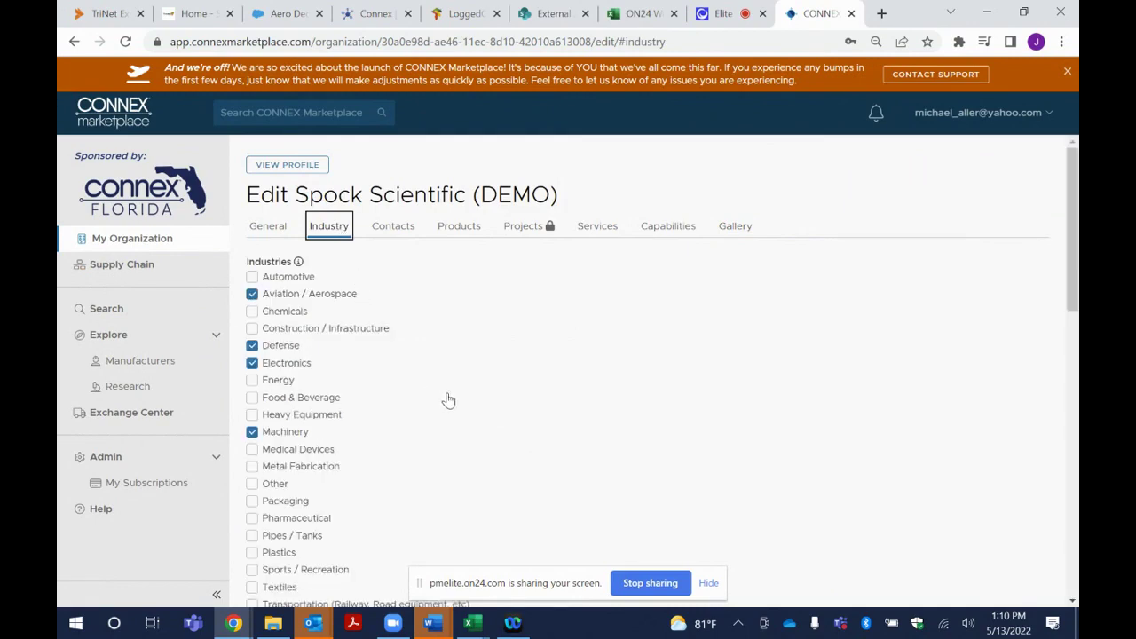
pyautogui.scroll(-1, 450, 405)
pyautogui.scroll(-8, 450, 405)
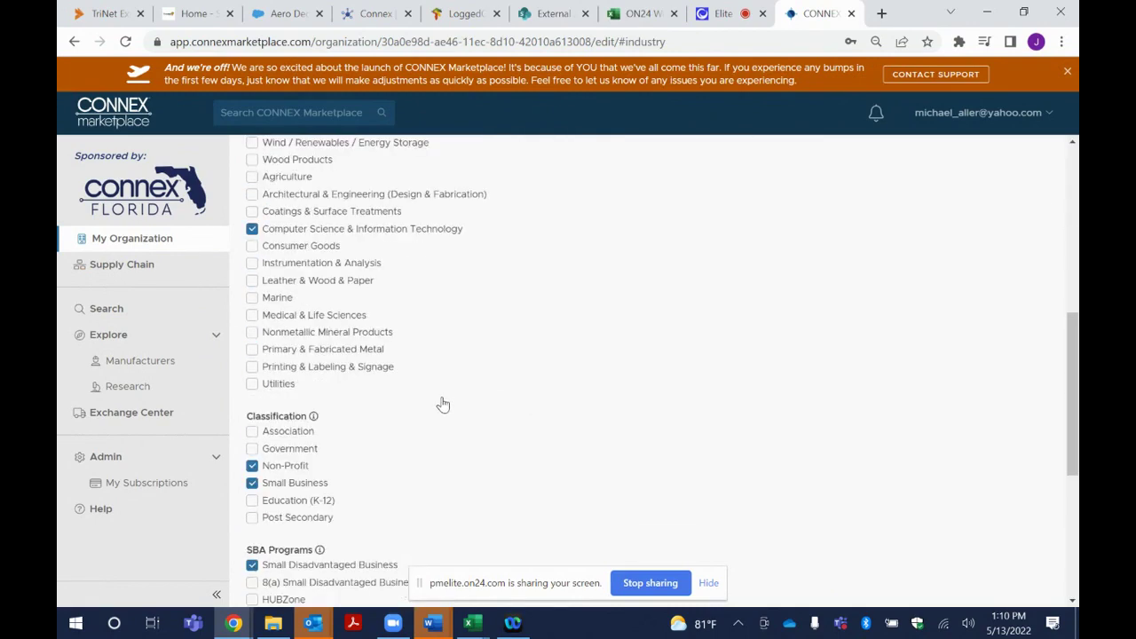
pyautogui.scroll(-2, 441, 406)
pyautogui.scroll(11, 441, 405)
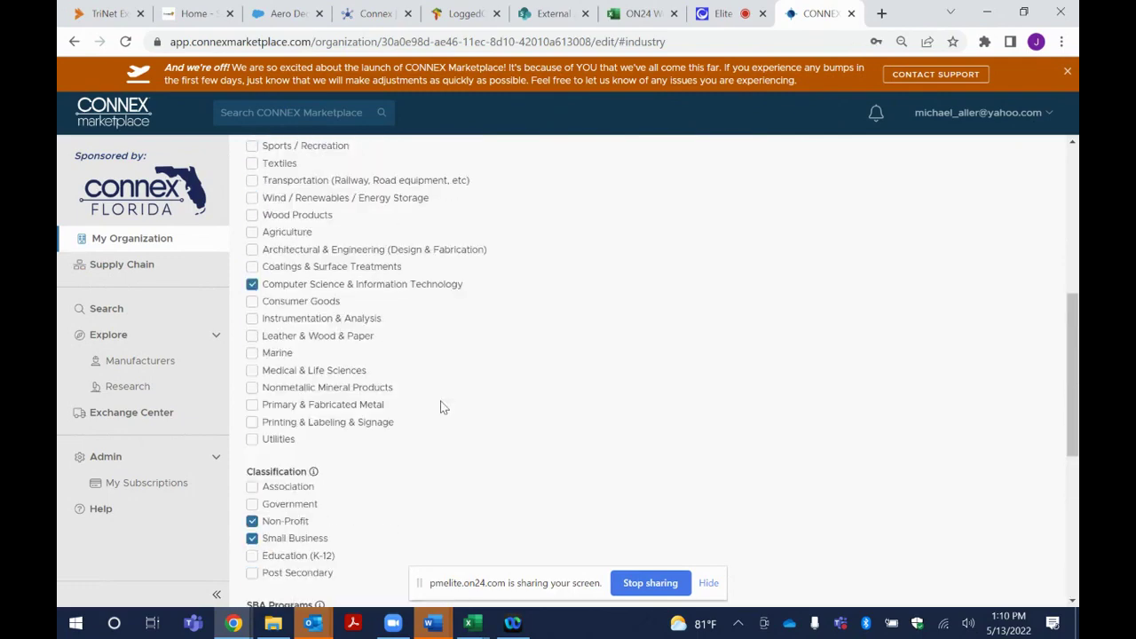
pyautogui.scroll(3, 441, 407)
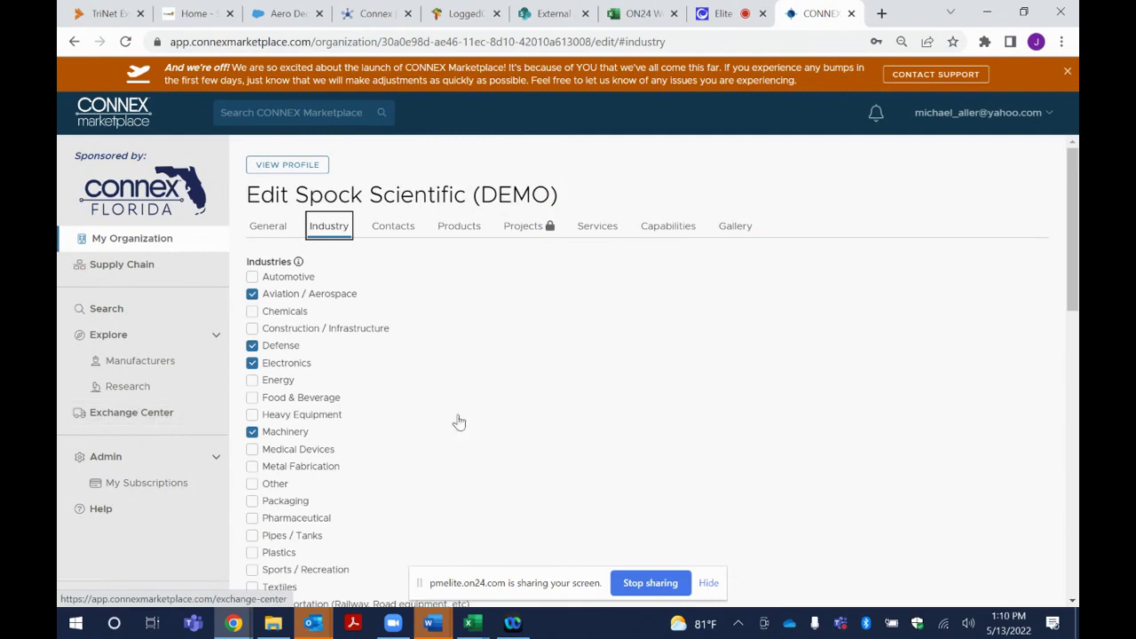
pyautogui.click(397, 227)
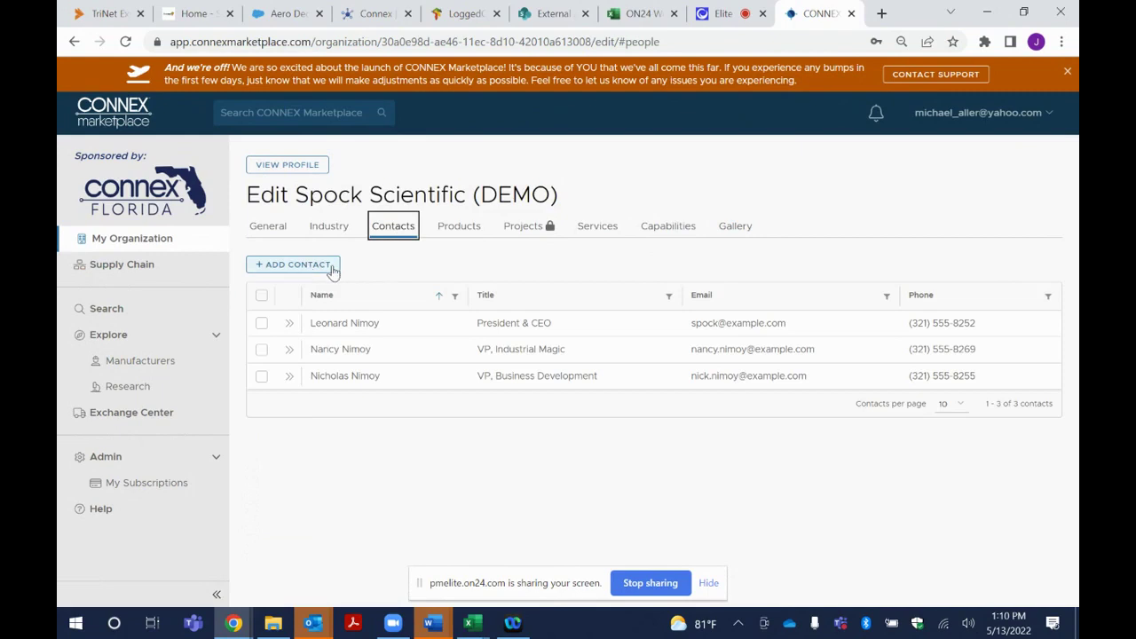
# Cancel a new contact without saving and switch to the Products section
pyautogui.click(307, 271)
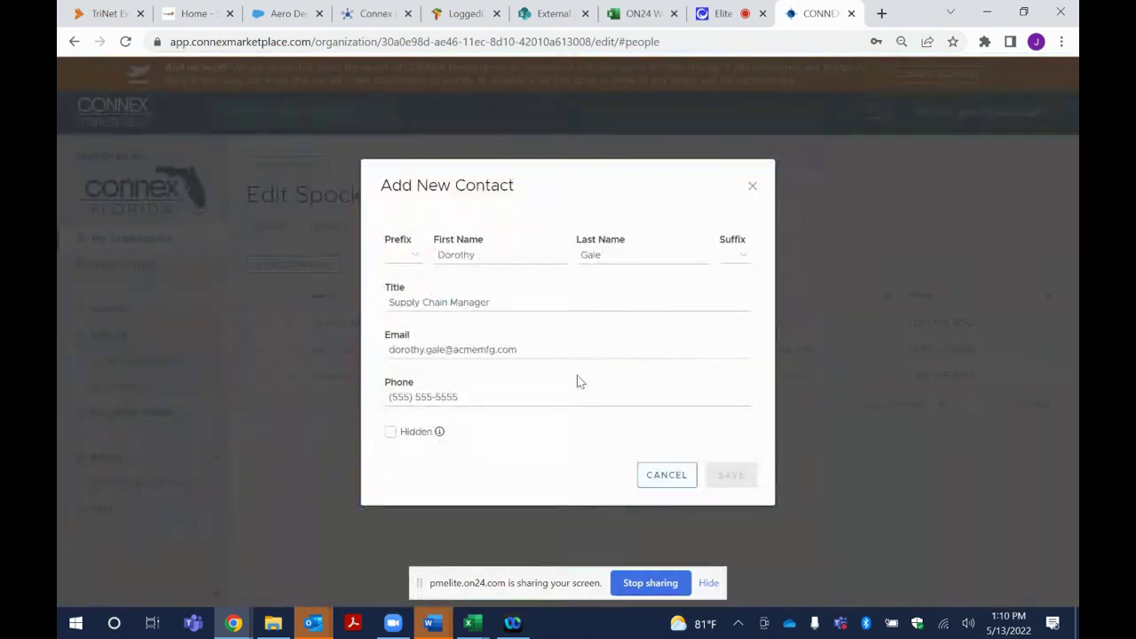
pyautogui.click(666, 480)
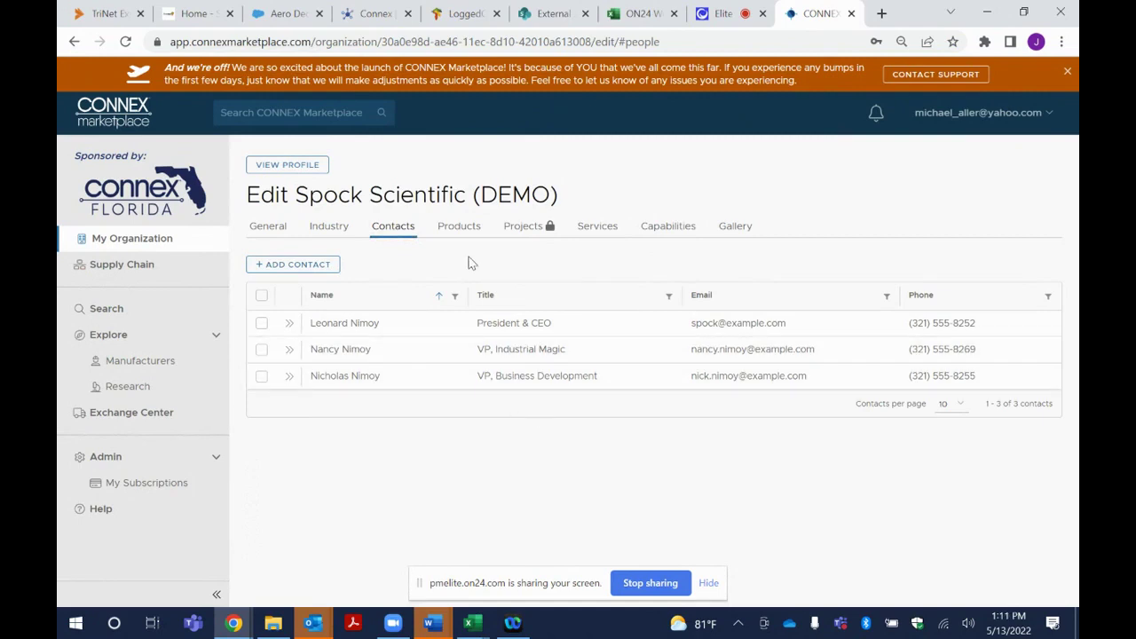
pyautogui.click(459, 227)
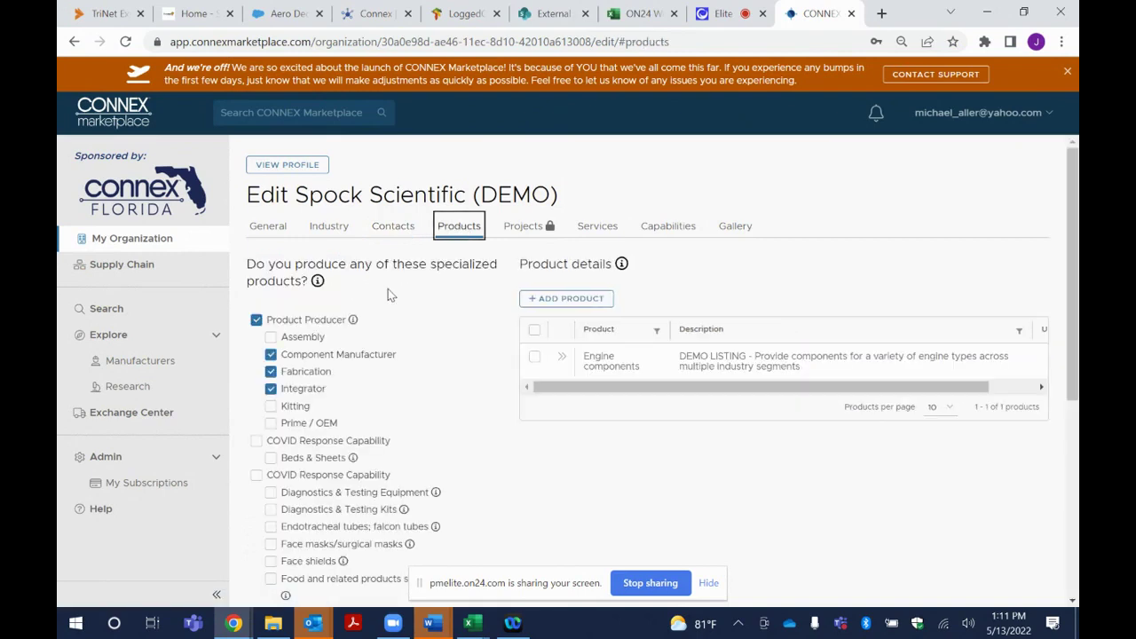
# Check the COVID product 'Gowns, gloves, protective suits, shoe covers' and save the Products section
pyautogui.scroll(-3, 395, 297)
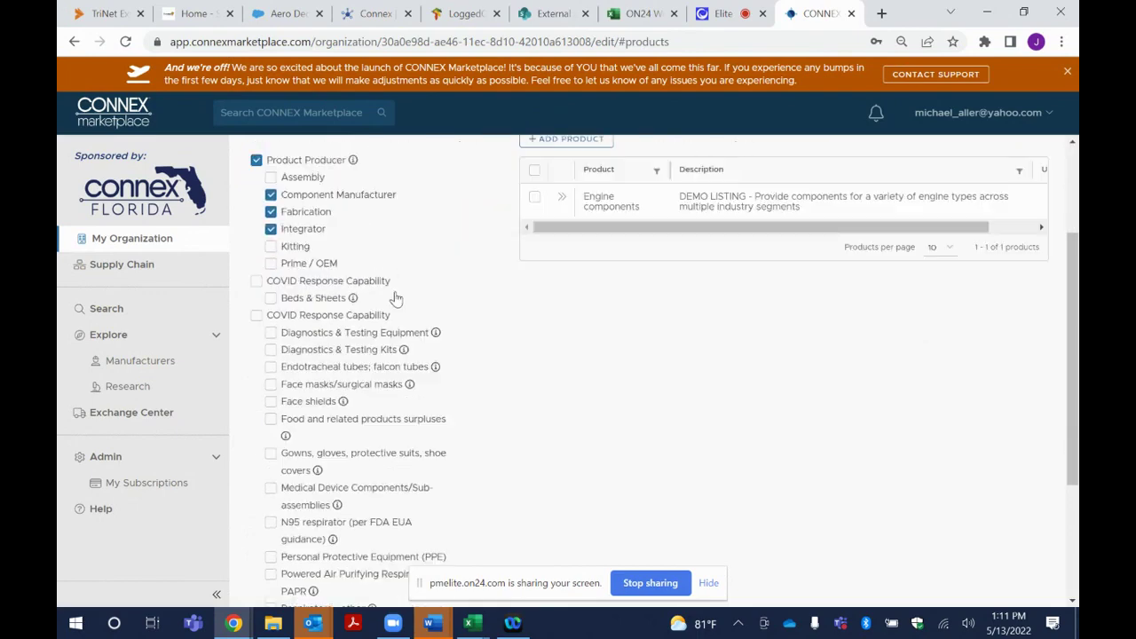
pyautogui.scroll(-2, 395, 302)
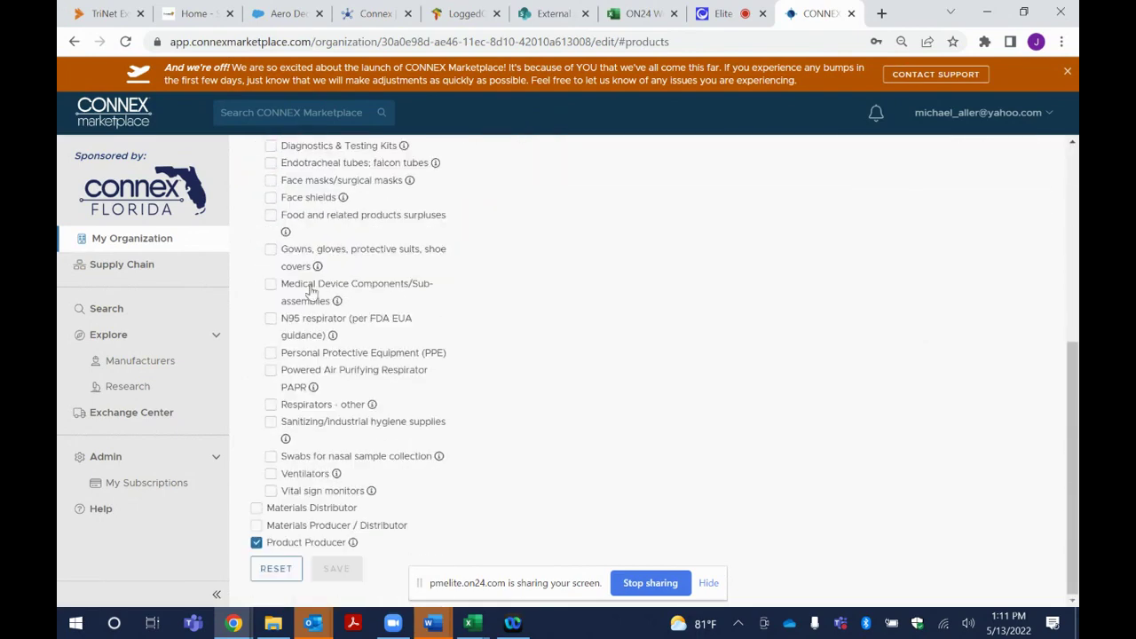
pyautogui.click(270, 249)
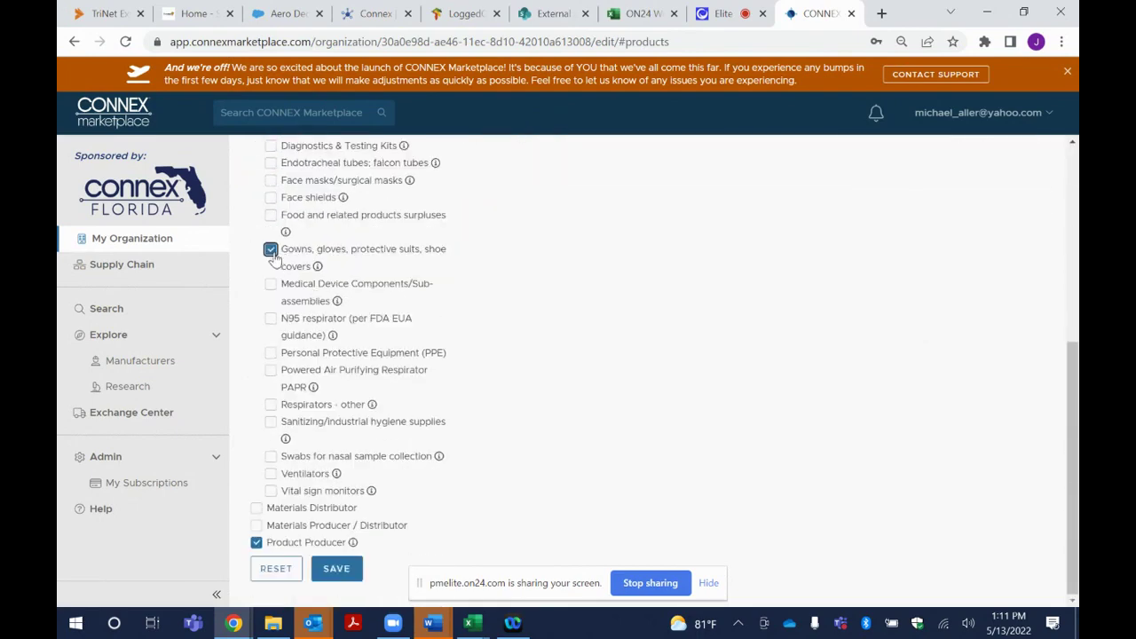
pyautogui.click(339, 572)
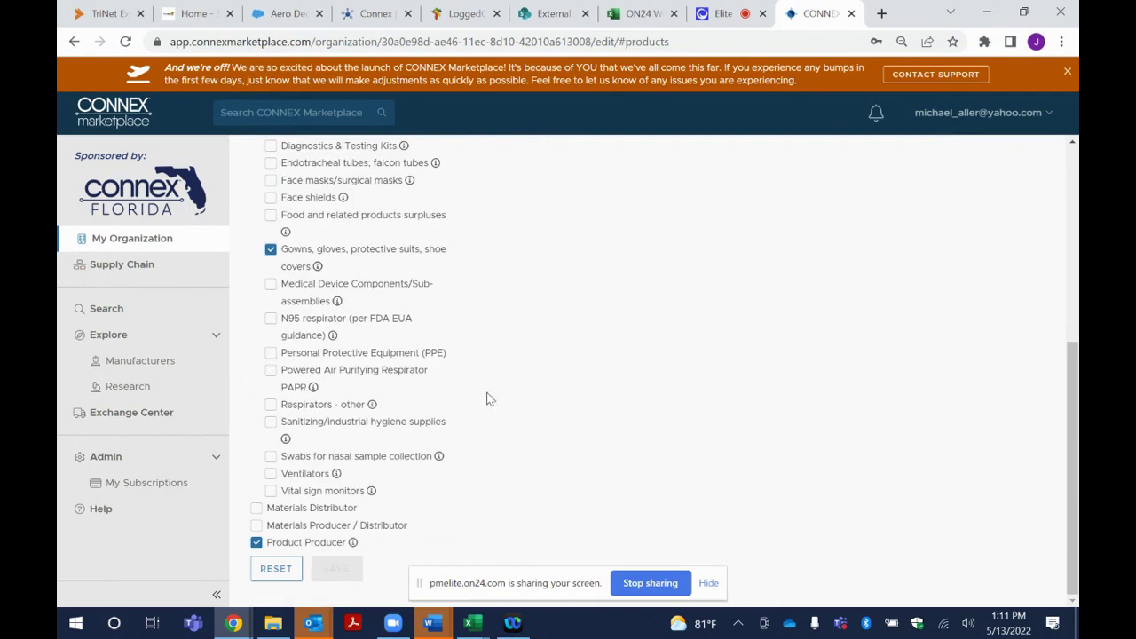
pyautogui.scroll(2, 488, 400)
pyautogui.scroll(3, 486, 398)
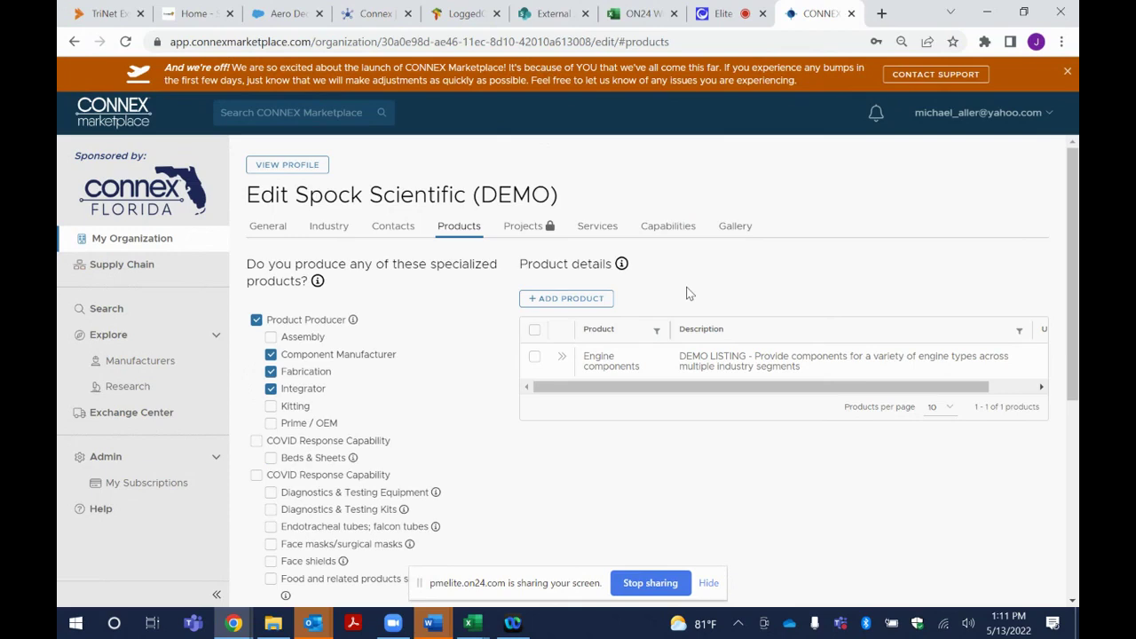
# Start a new product, cancel it without saving, and show Services listing DEMO - Engineering Services
pyautogui.click(577, 299)
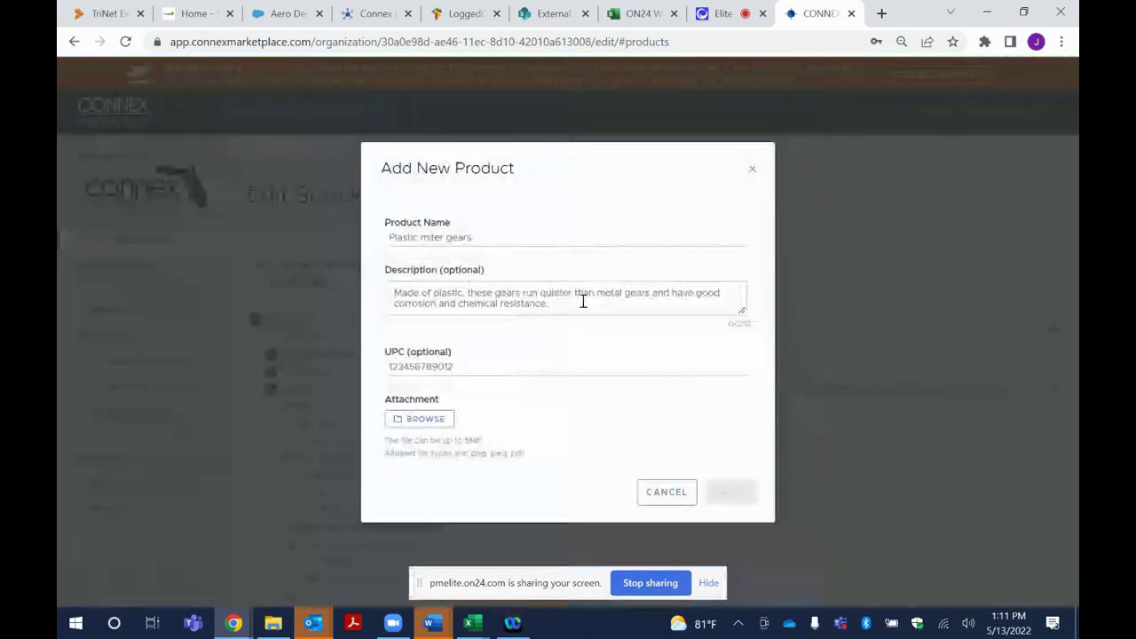
pyautogui.click(476, 240)
pyautogui.click(460, 301)
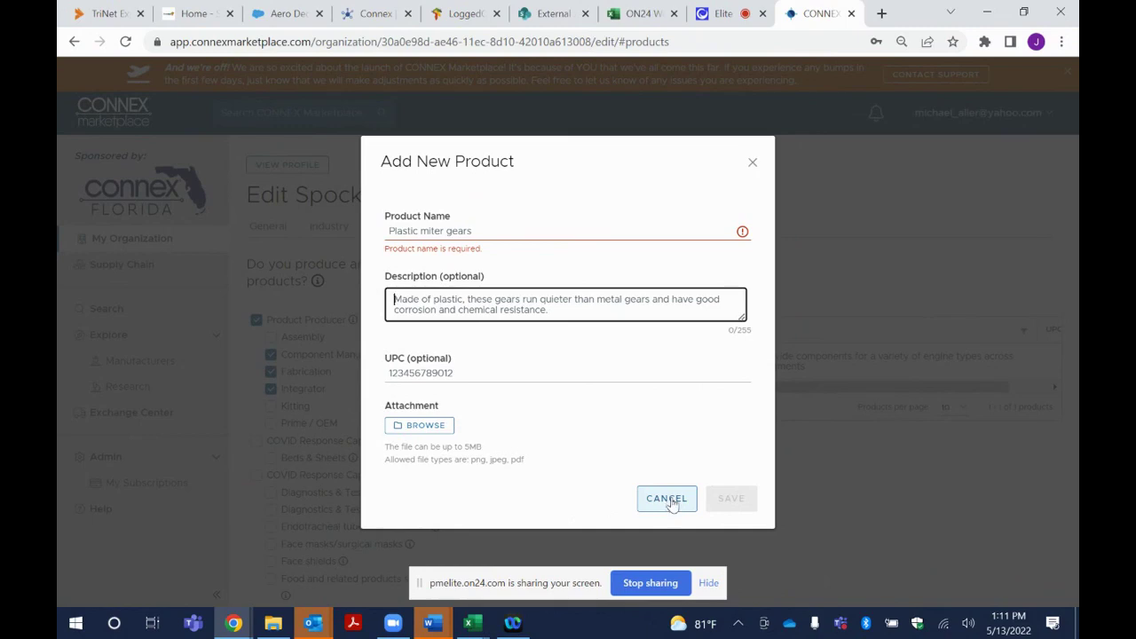
pyautogui.click(670, 501)
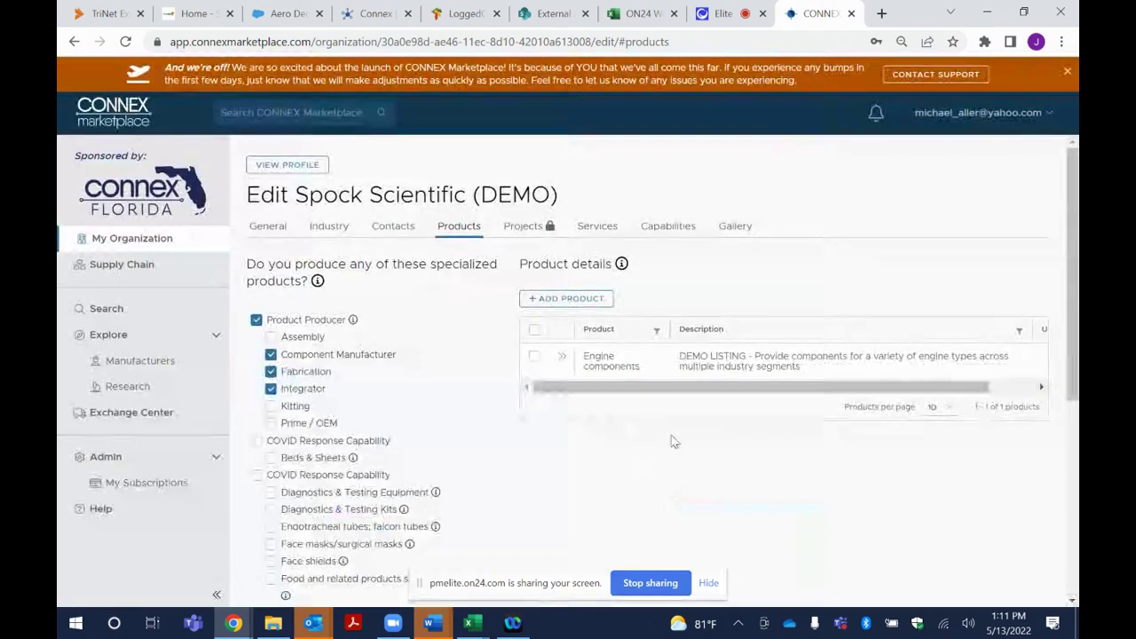
pyautogui.click(597, 228)
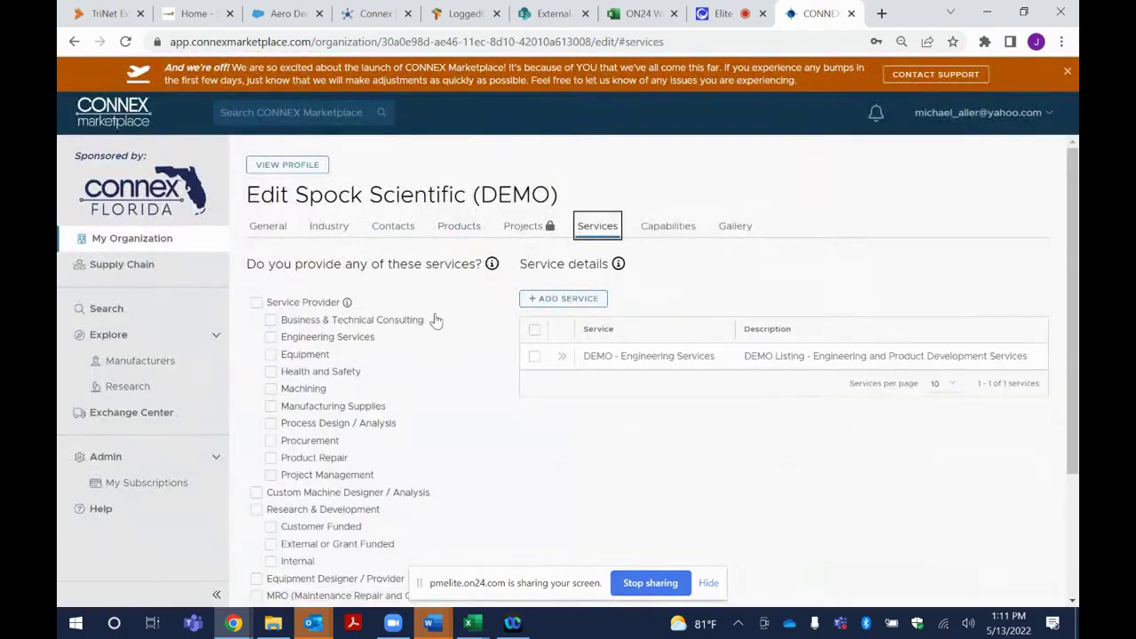
# Check Machining as a provided service and save the service selections
pyautogui.click(271, 389)
pyautogui.scroll(-2, 431, 414)
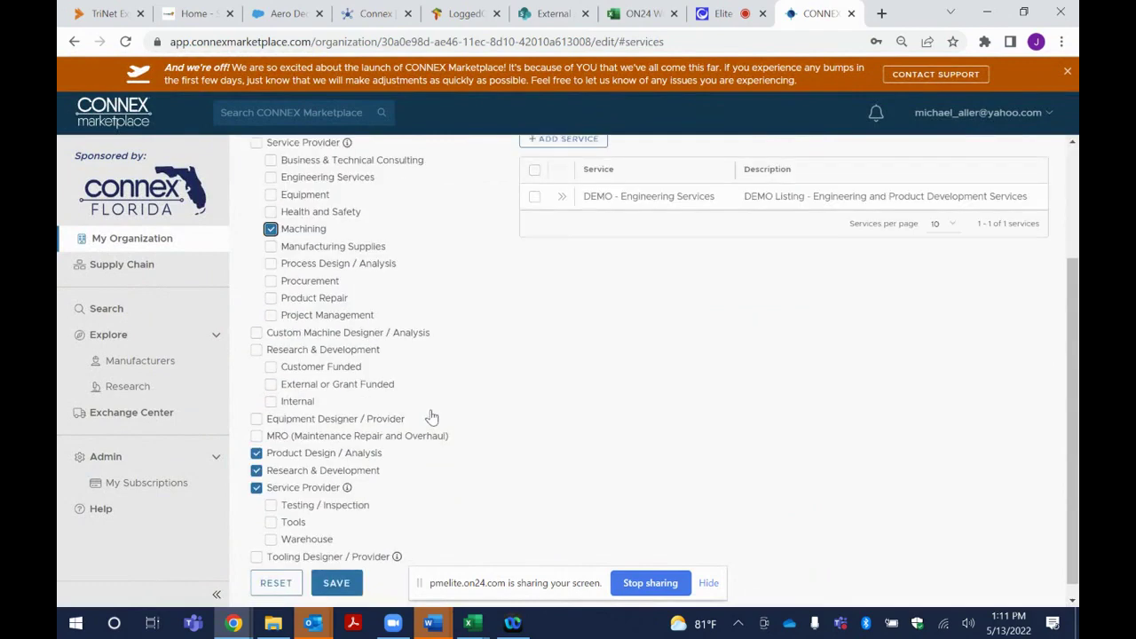
pyautogui.click(337, 569)
pyautogui.scroll(2, 536, 418)
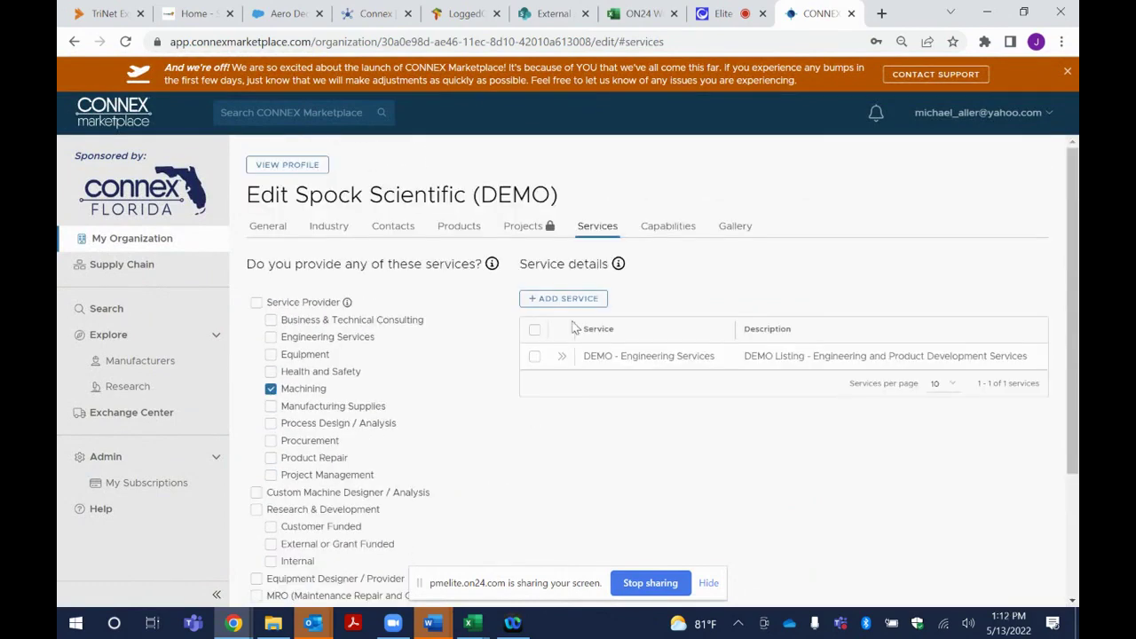
# Open the Add New Service form, cancel it, and move to the Capabilities section
pyautogui.click(572, 299)
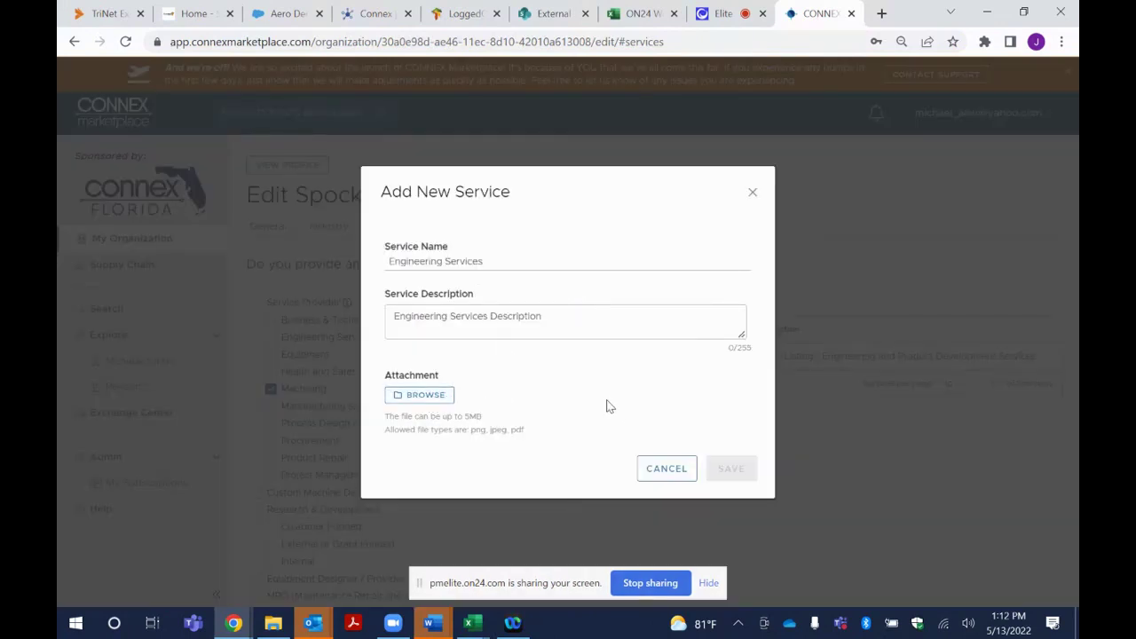
pyautogui.click(667, 469)
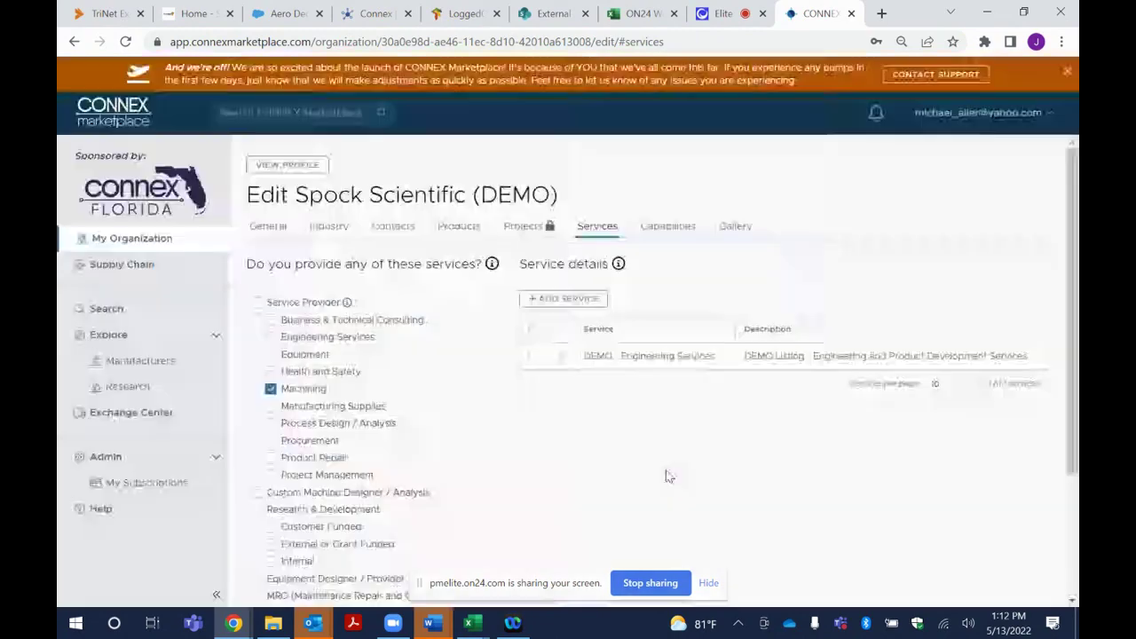
pyautogui.click(668, 229)
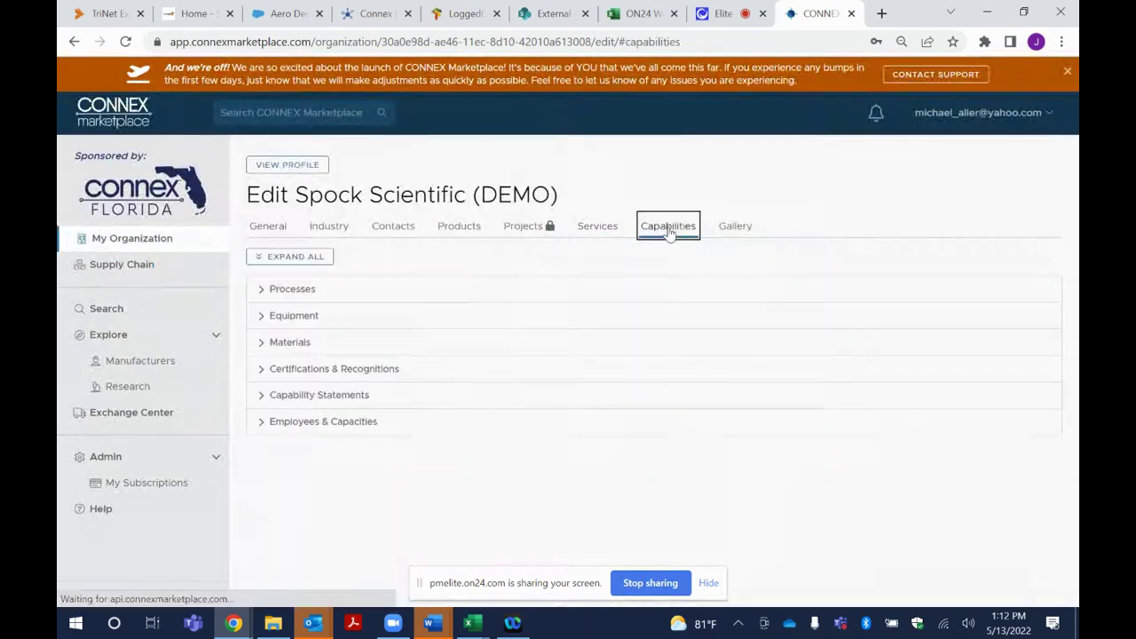
# Expand Processes to list the four processes, including CNC Machining and Centrifugal casting
pyautogui.click(262, 291)
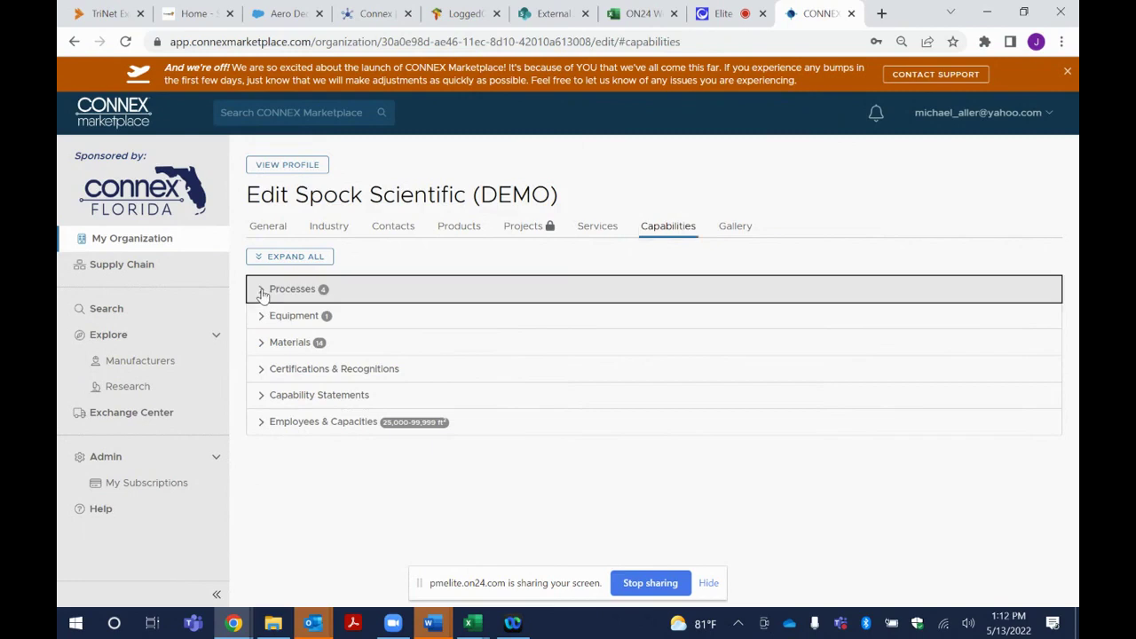
pyautogui.click(262, 291)
pyautogui.click(262, 292)
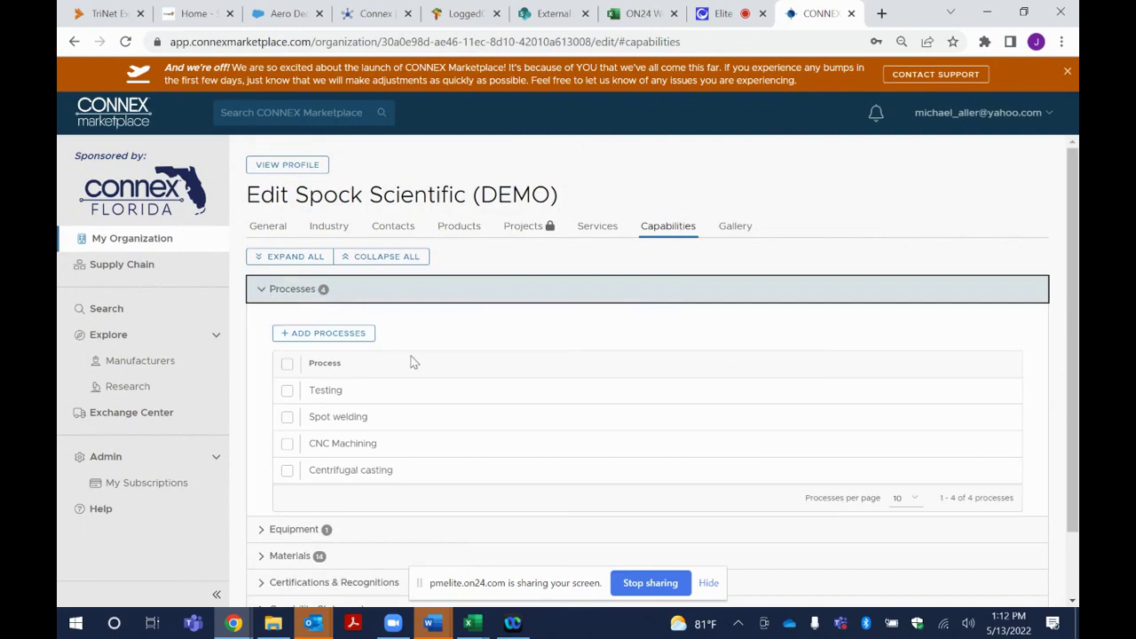
# Review the Add Process dropdown options, then close the form without adding a process
pyautogui.click(329, 335)
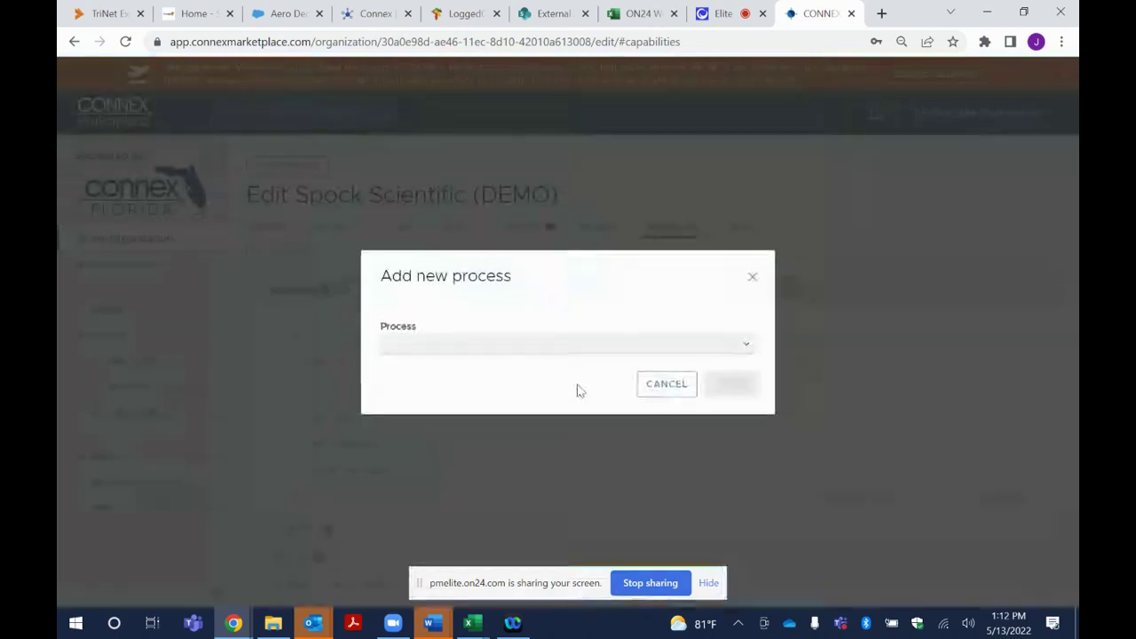
pyautogui.click(747, 348)
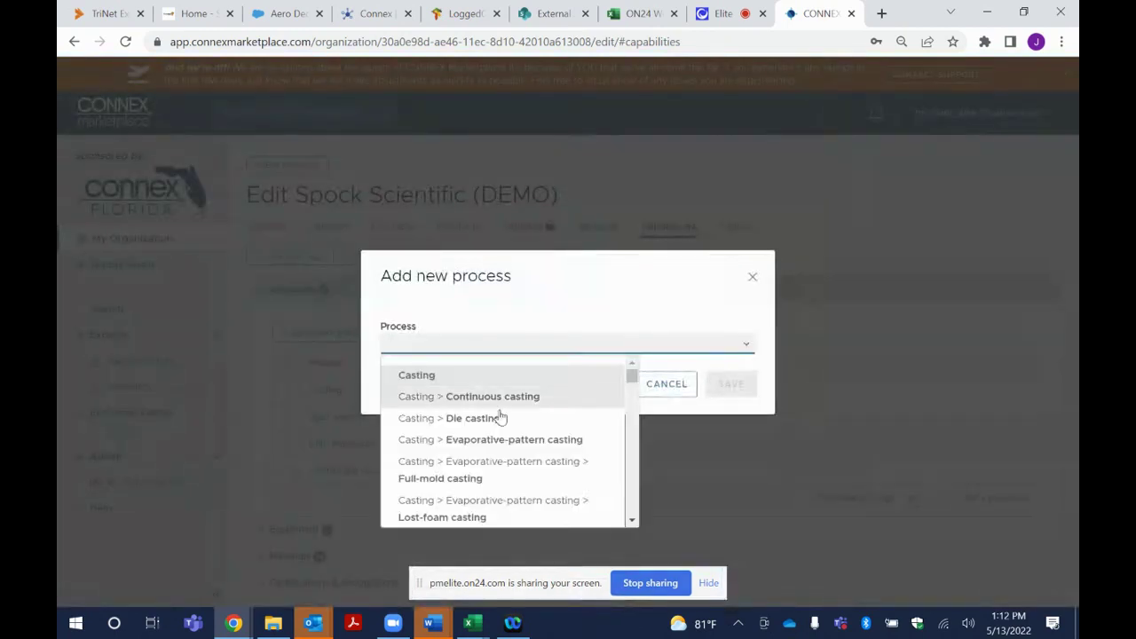
pyautogui.scroll(-3, 540, 467)
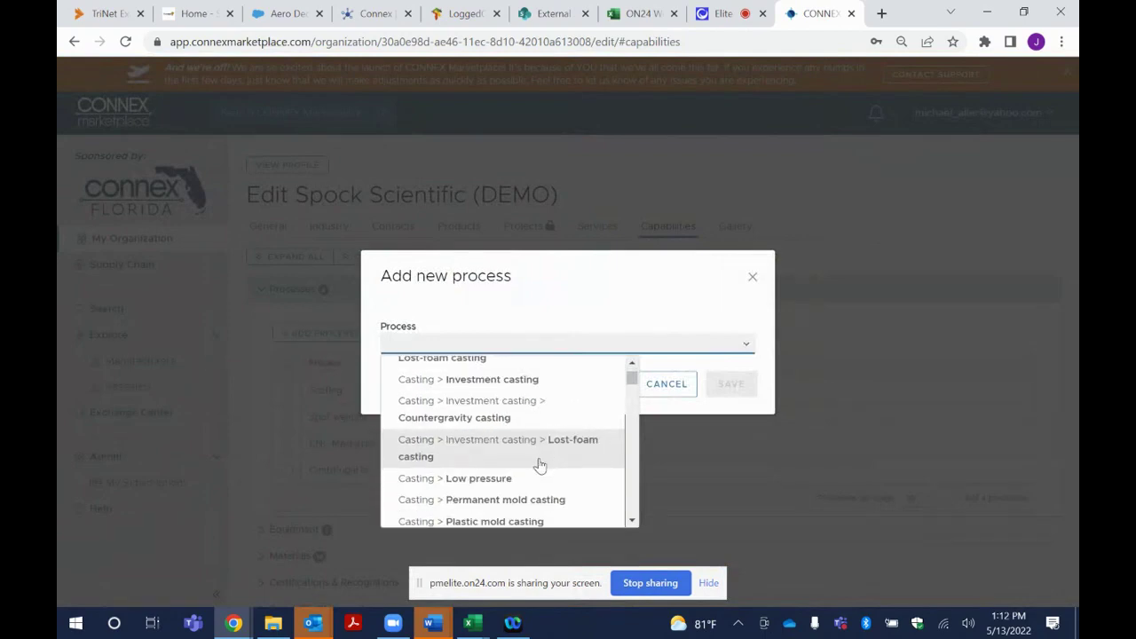
pyautogui.scroll(3, 540, 466)
pyautogui.click(751, 276)
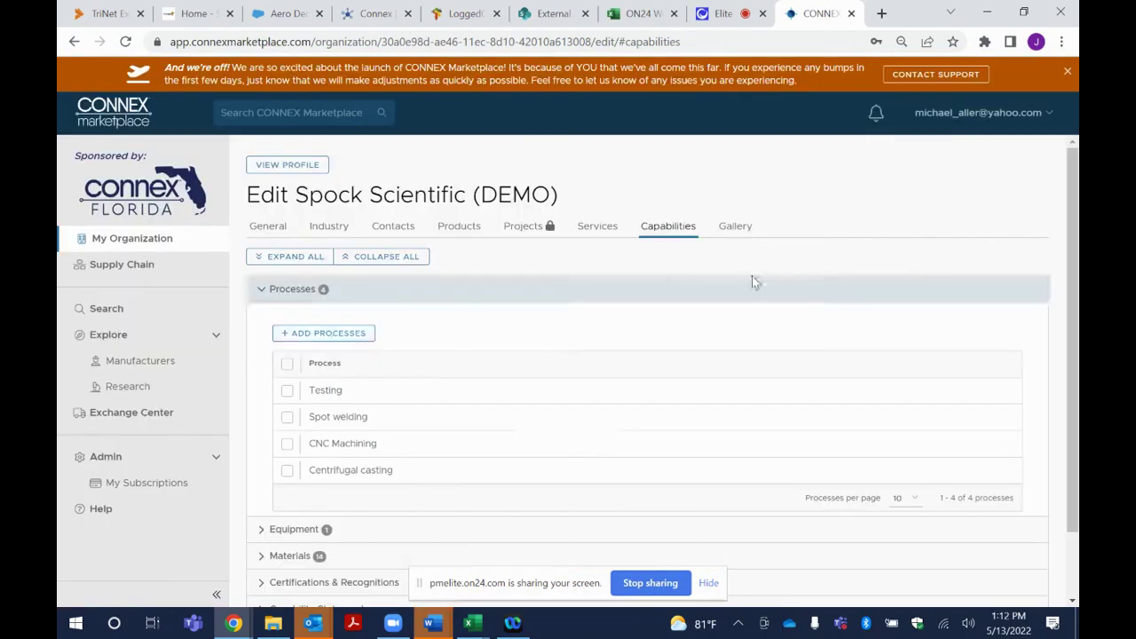
# Expand Equipment to show the Metal 3D Printer entry
pyautogui.scroll(-2, 421, 450)
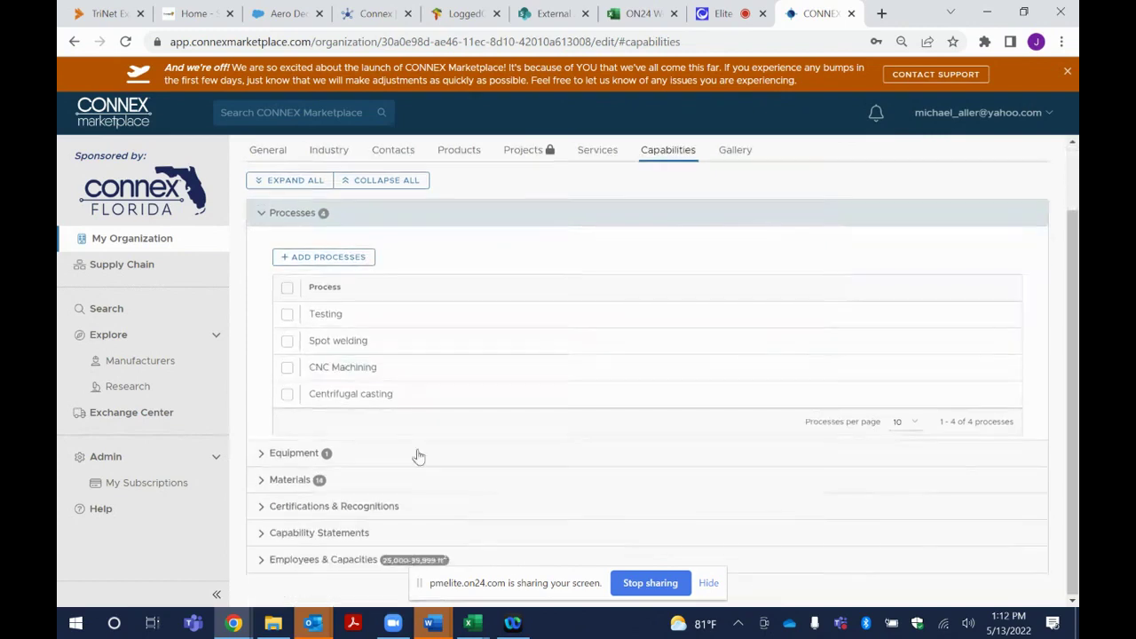
pyautogui.click(264, 455)
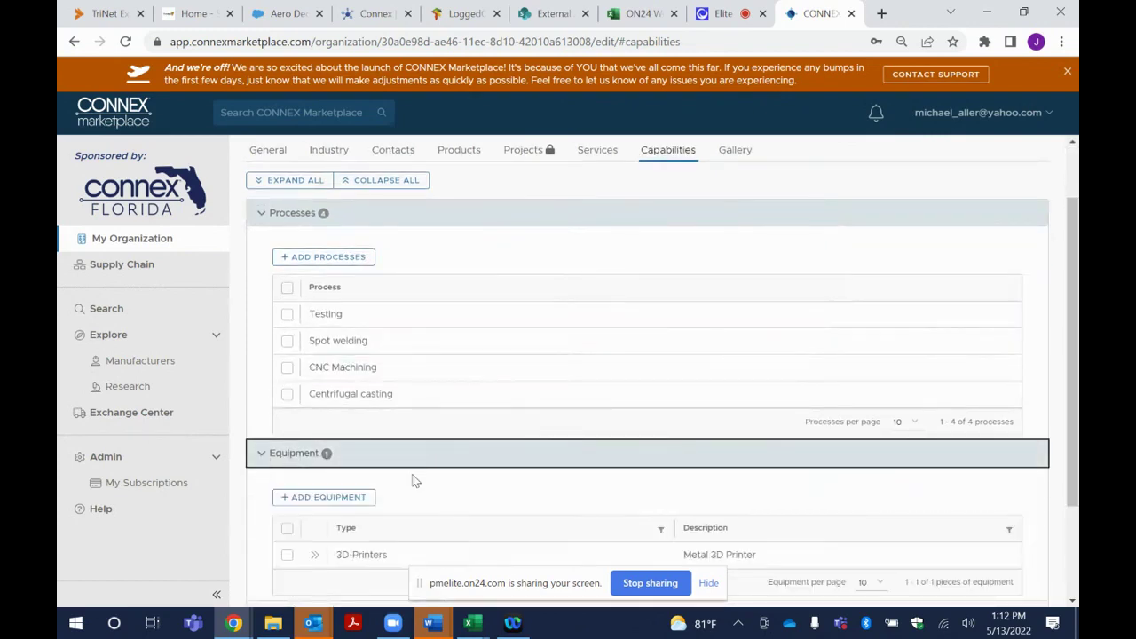
pyautogui.scroll(-2, 414, 476)
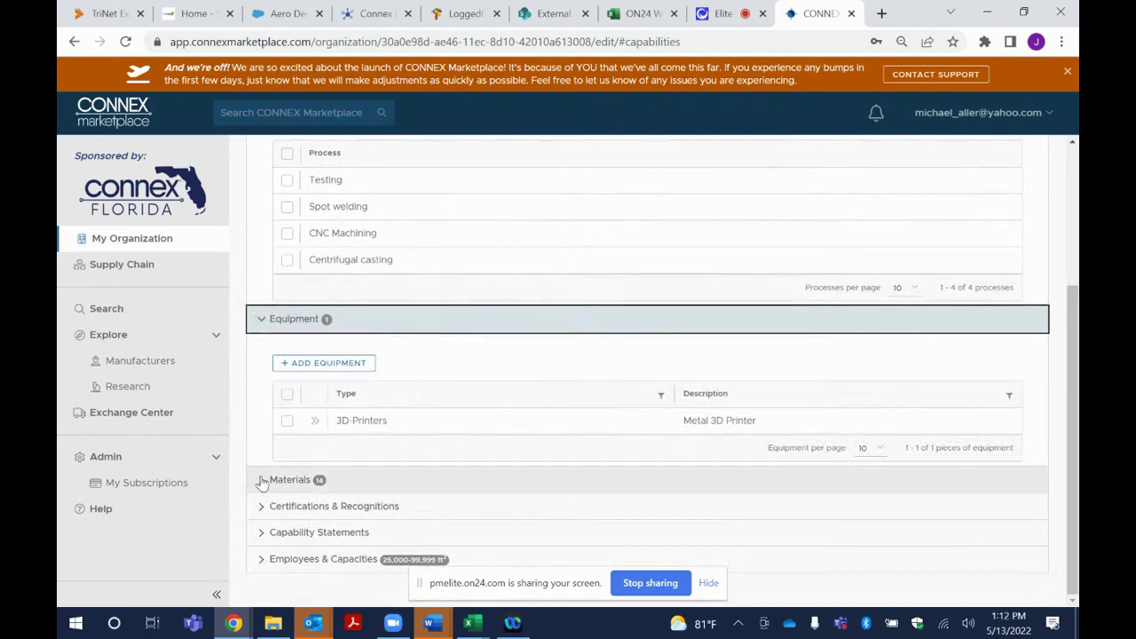
# Expand the 14-material checklist, then open Certifications & Recognitions showing NADCAP, ASTM and JCP Registered
pyautogui.click(260, 478)
pyautogui.scroll(-2, 448, 463)
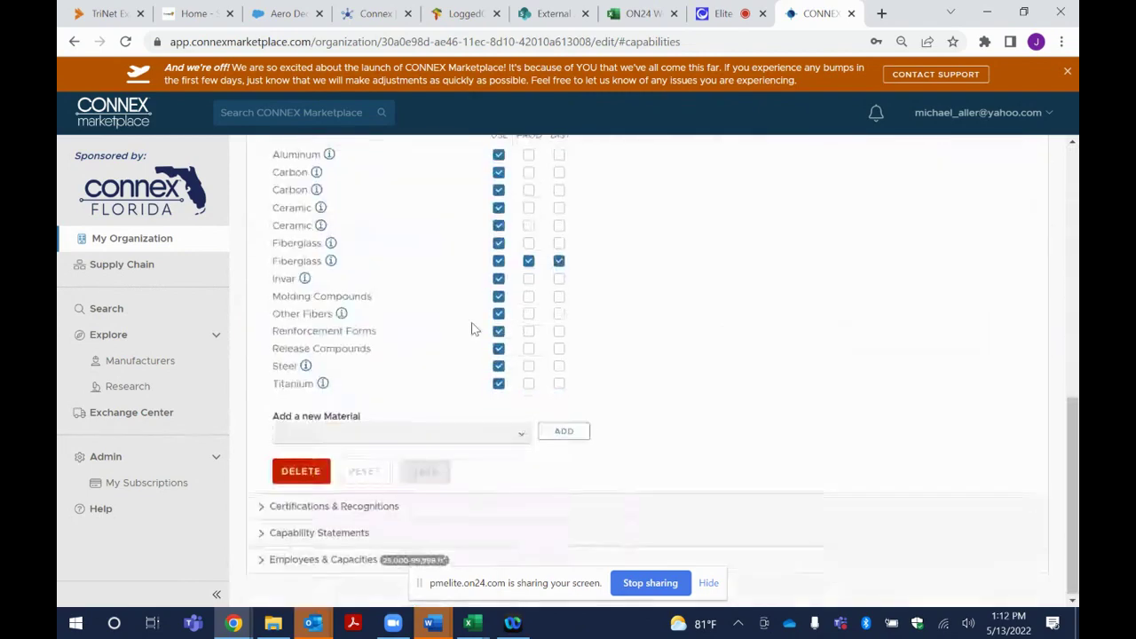
pyautogui.scroll(1, 497, 304)
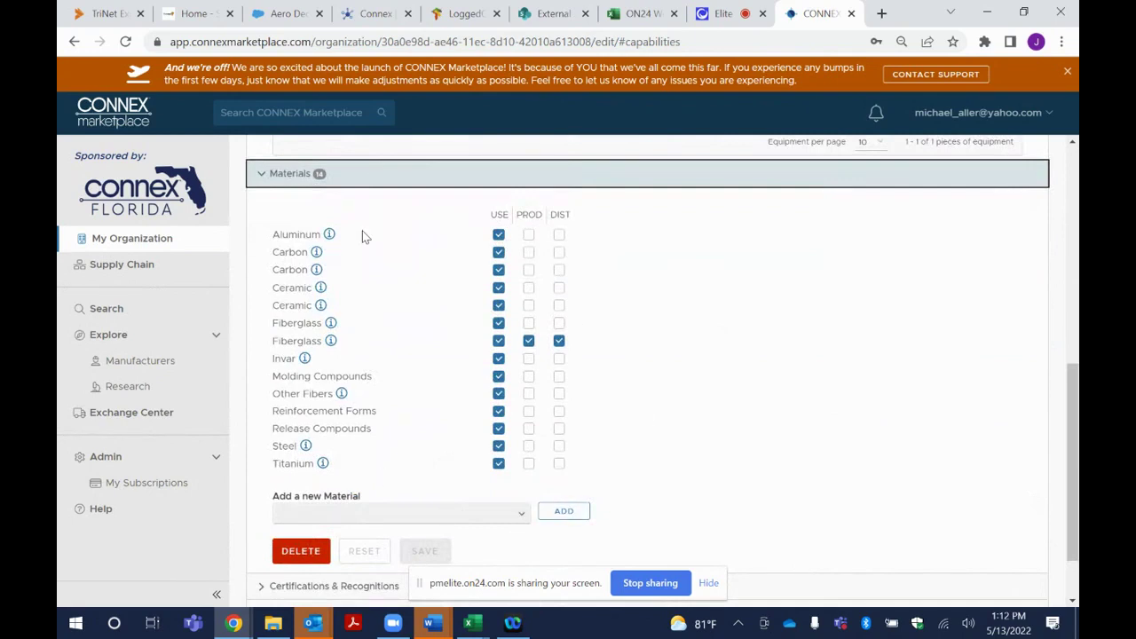
pyautogui.scroll(-1, 397, 399)
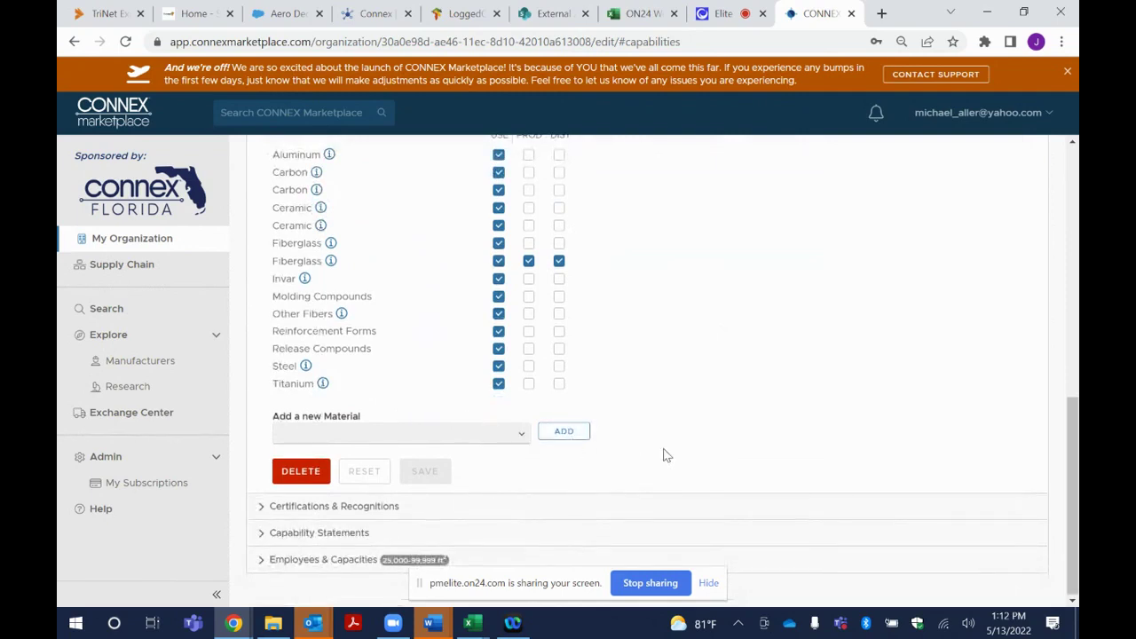
pyautogui.click(261, 507)
pyautogui.scroll(-5, 612, 448)
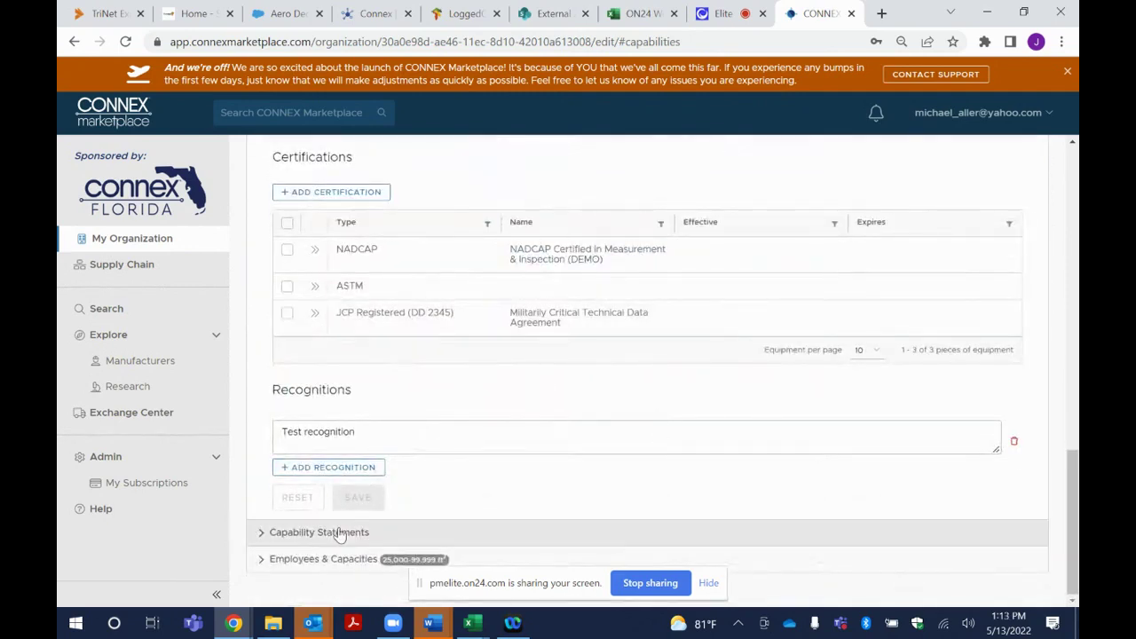
pyautogui.click(364, 432)
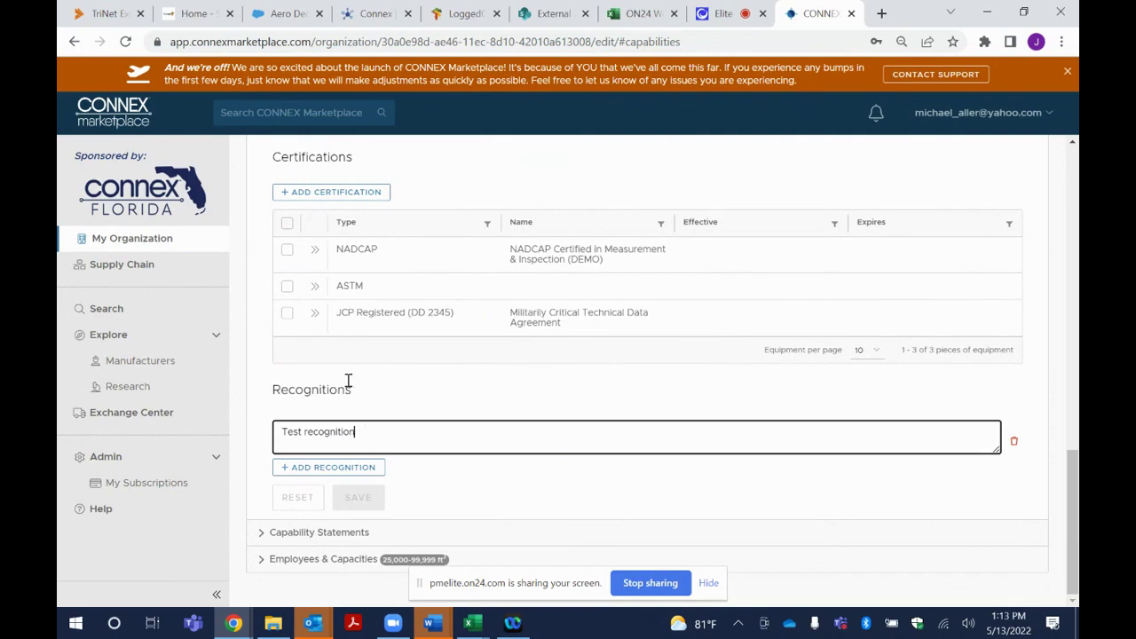
pyautogui.click(337, 194)
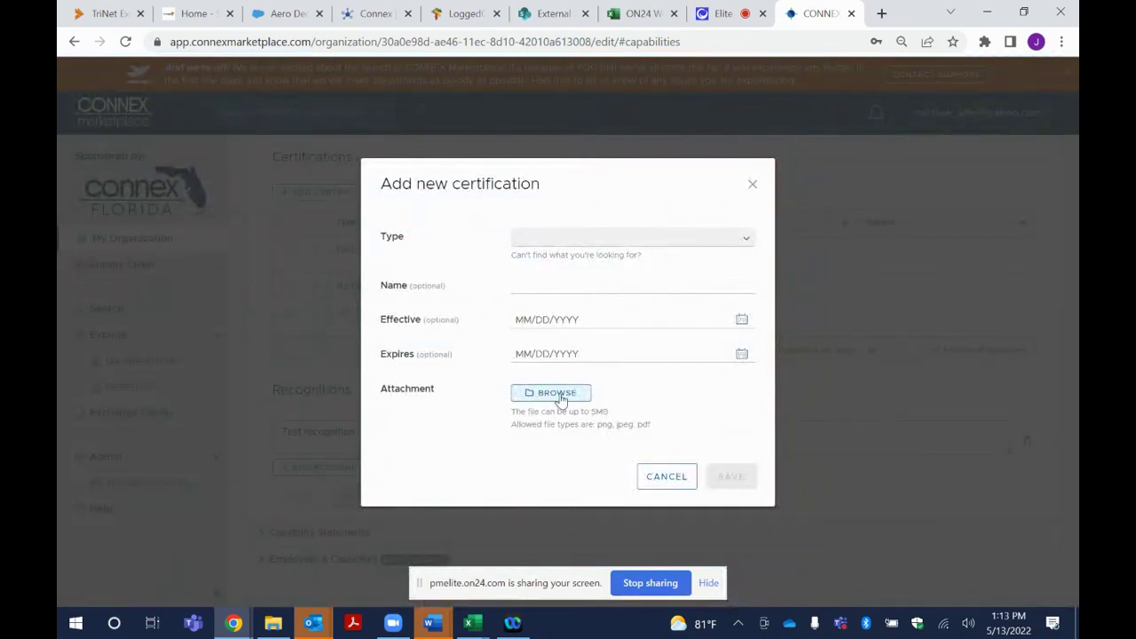
pyautogui.click(668, 482)
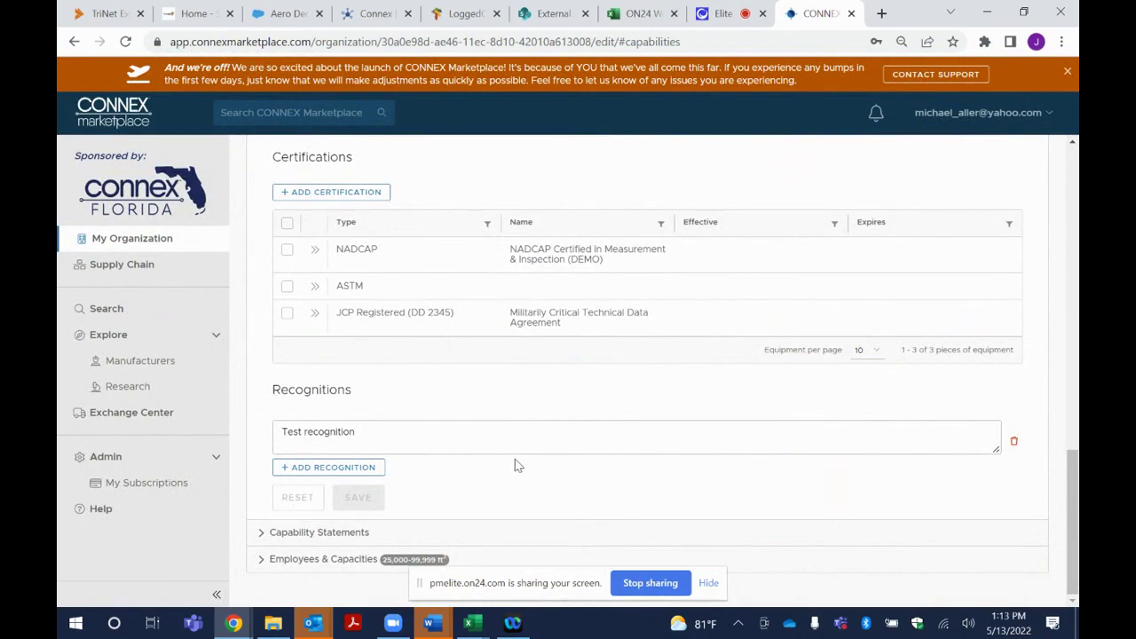
# Expand Capability Statements to show JW Capabilities Statement Demo with its PDF file
pyautogui.click(262, 537)
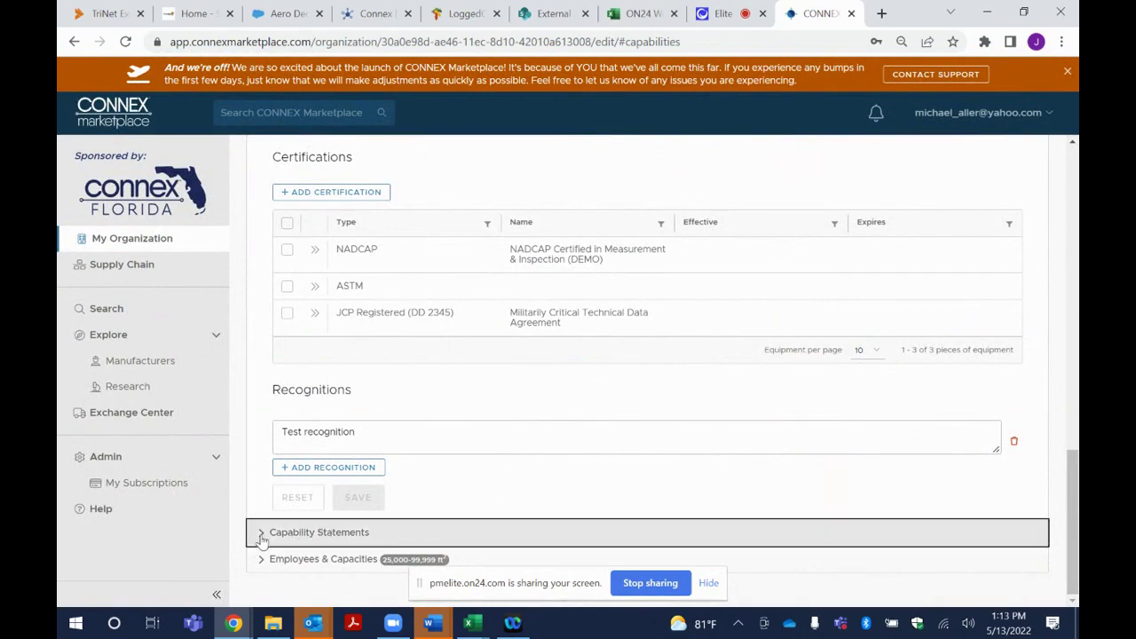
pyautogui.scroll(-2, 568, 483)
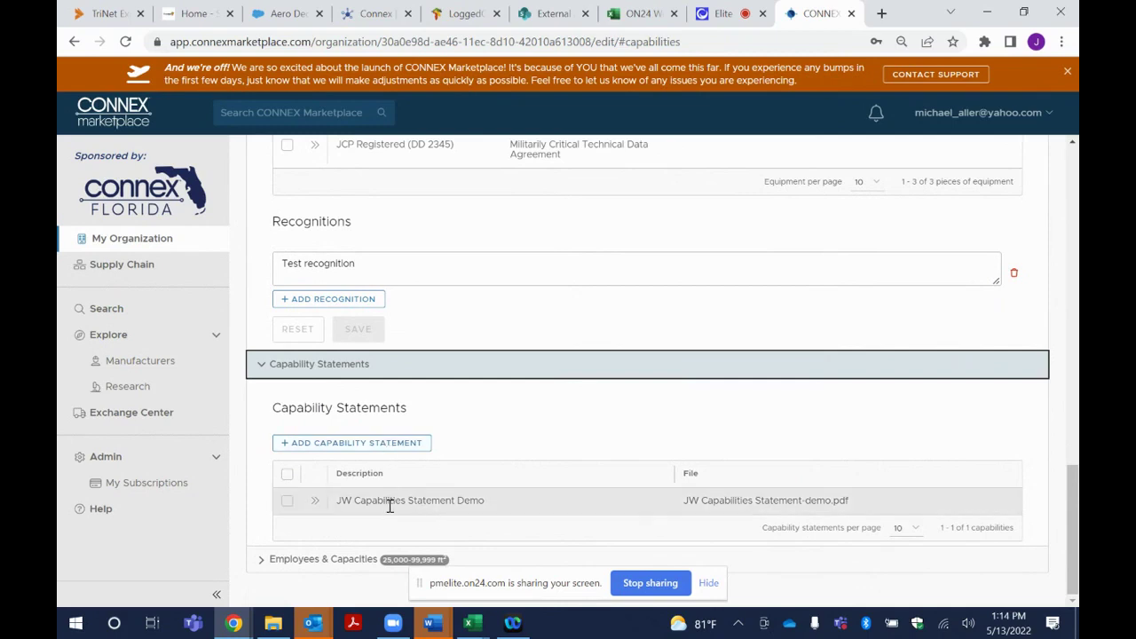
pyautogui.click(339, 444)
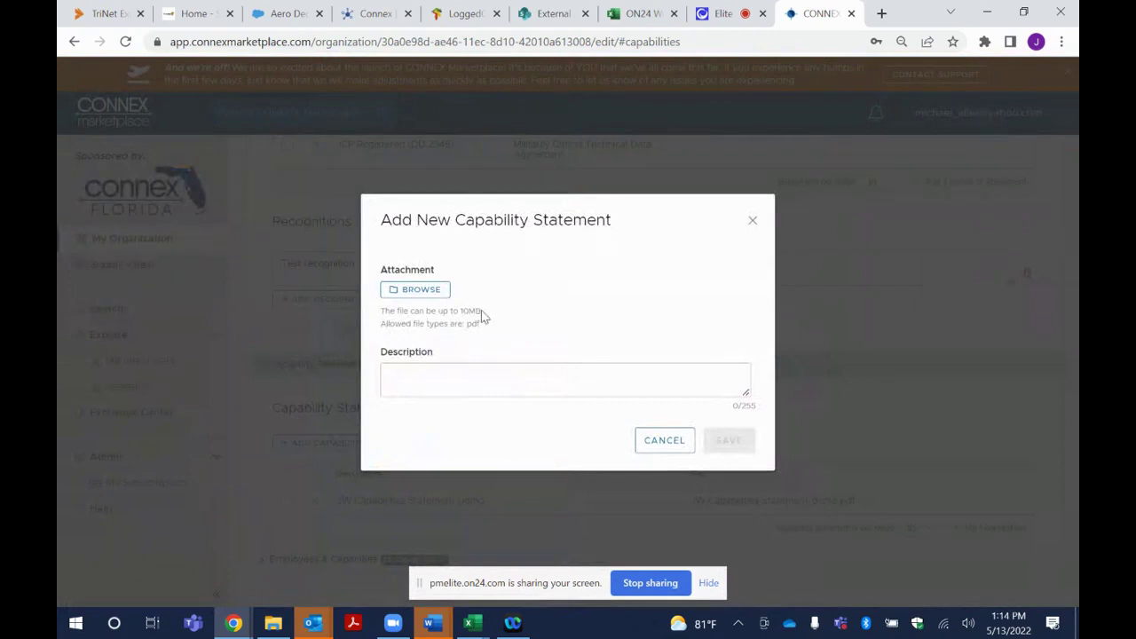
pyautogui.moveTo(482, 313); pyautogui.dragTo(465, 313)
pyautogui.click(666, 442)
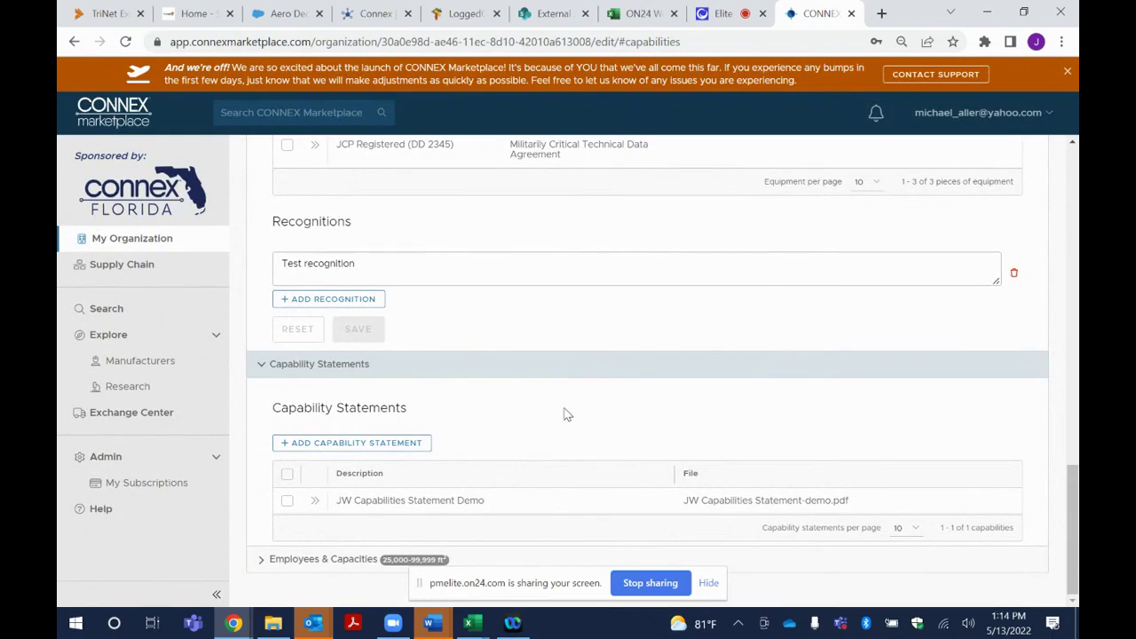
# Expand Employees & Capacities, then view Spock Scientific (DEMO)'s profile and its Profile Access users
pyautogui.click(263, 565)
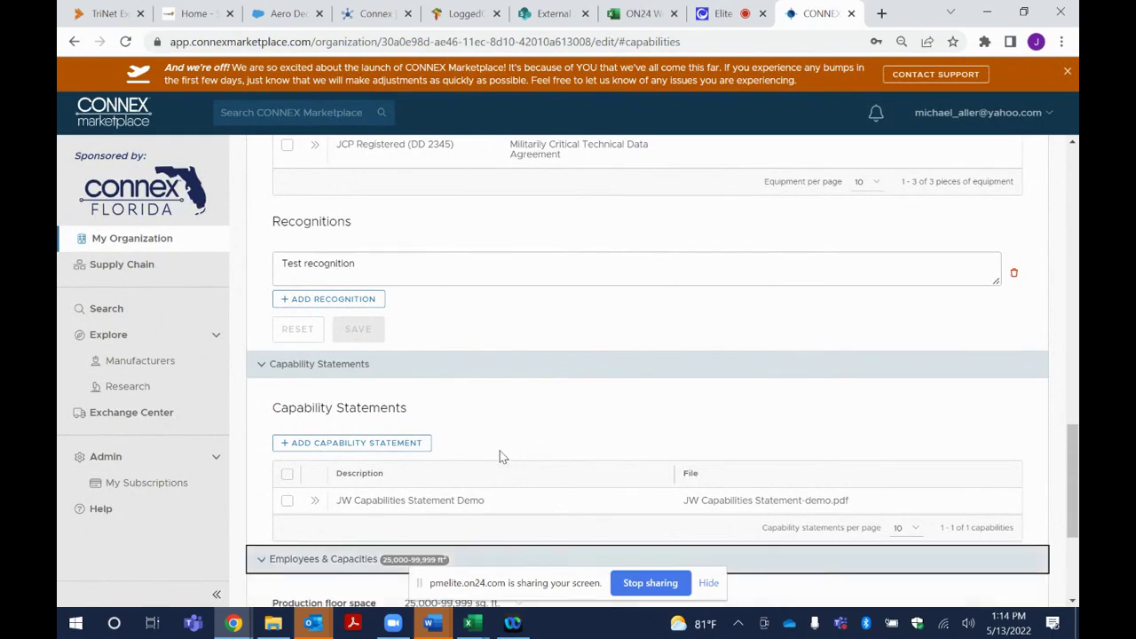
pyautogui.scroll(-2, 500, 456)
pyautogui.scroll(8, 556, 414)
pyautogui.scroll(3, 573, 407)
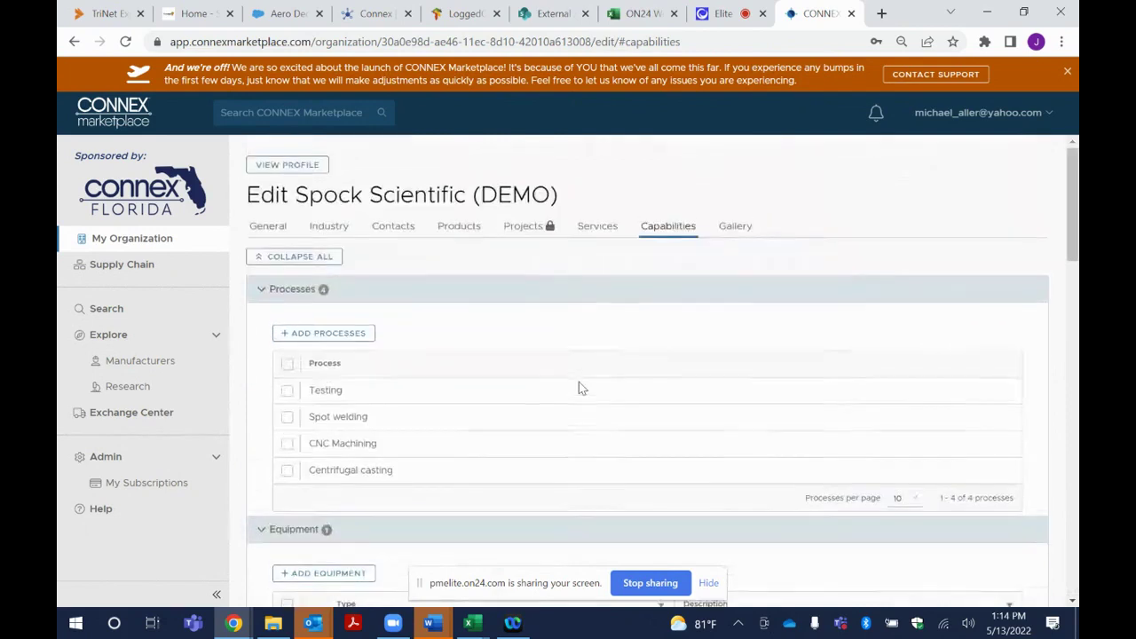
pyautogui.click(298, 169)
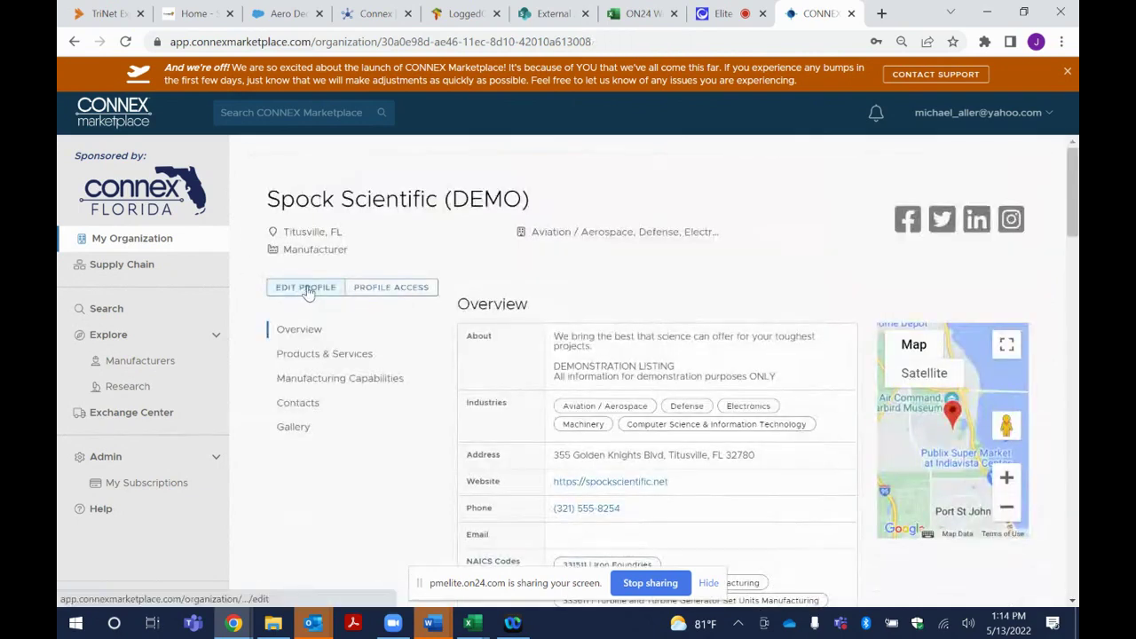
pyautogui.click(391, 289)
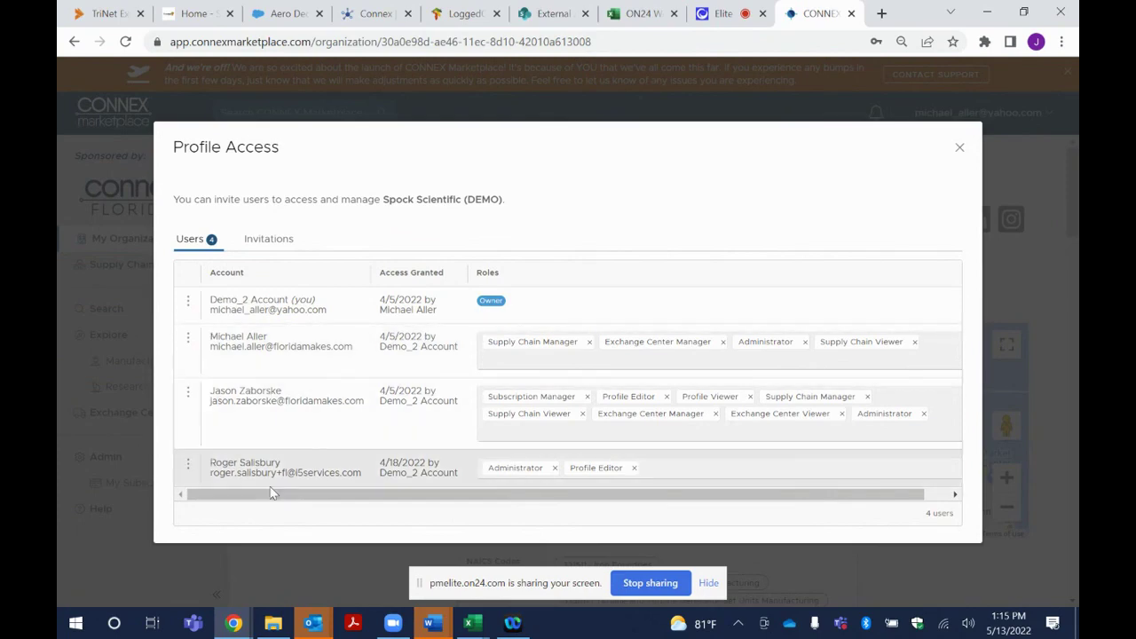
# Check the second user's access options, close them, and show the empty Invitations tab
pyautogui.click(188, 341)
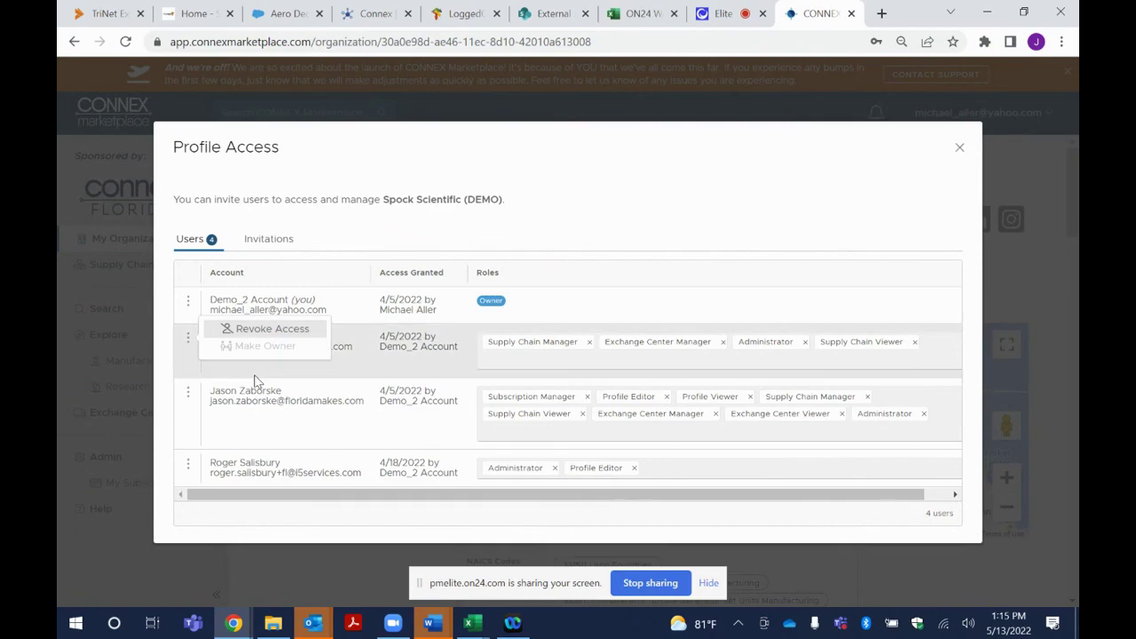
pyautogui.click(578, 224)
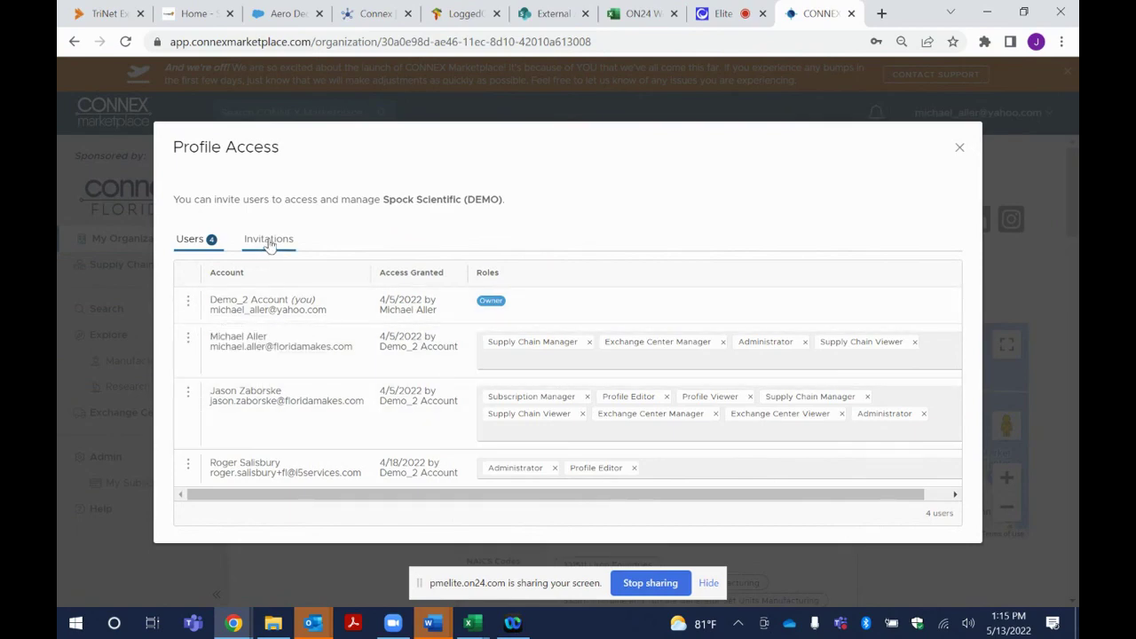
pyautogui.click(269, 242)
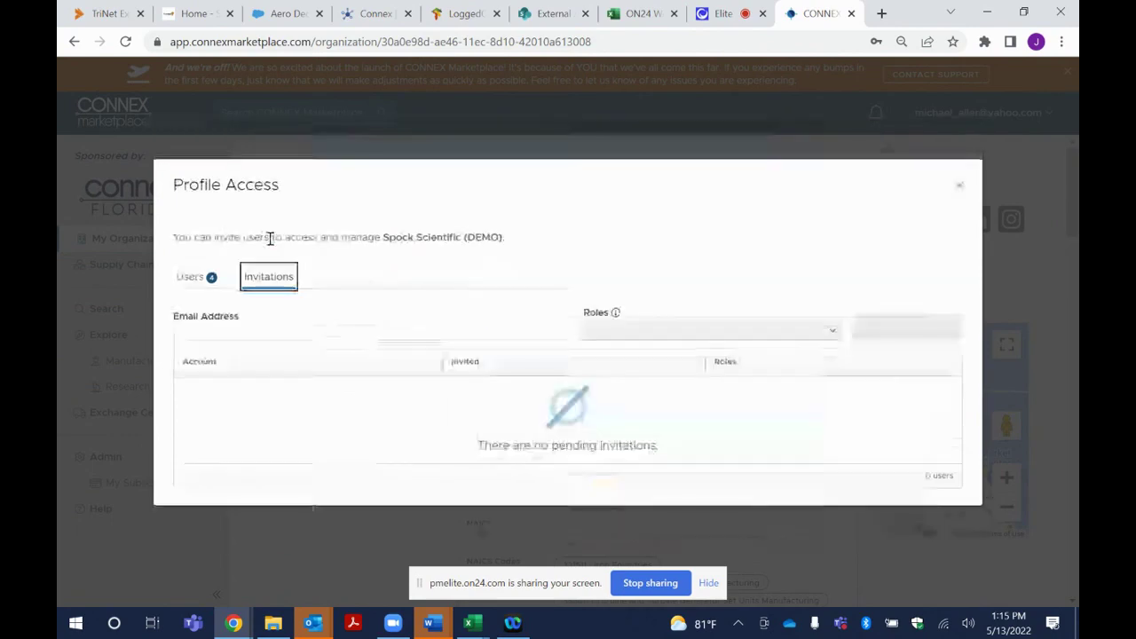
# Enter the invitee's e-mail address in the invitation form and open the Roles list
pyautogui.click(227, 331)
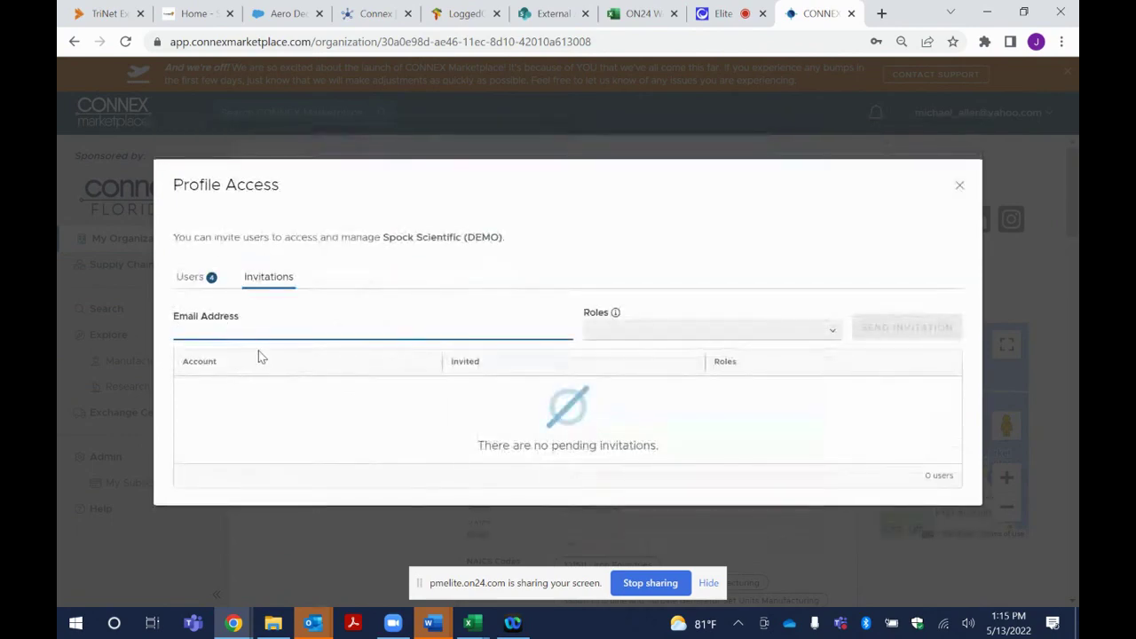
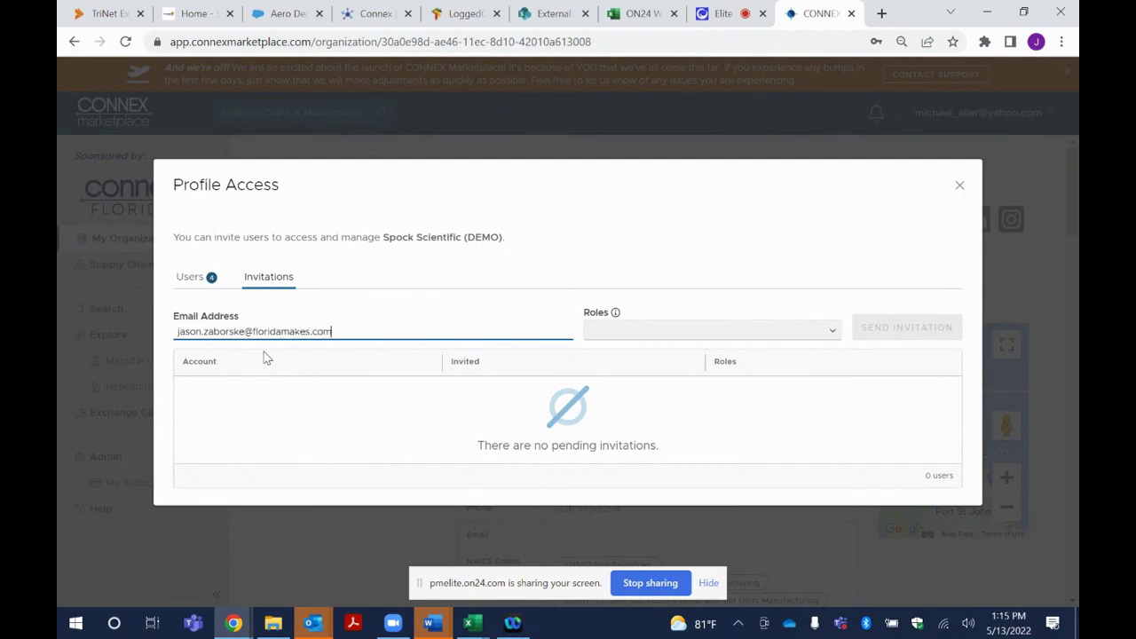
pyautogui.press('Tab')
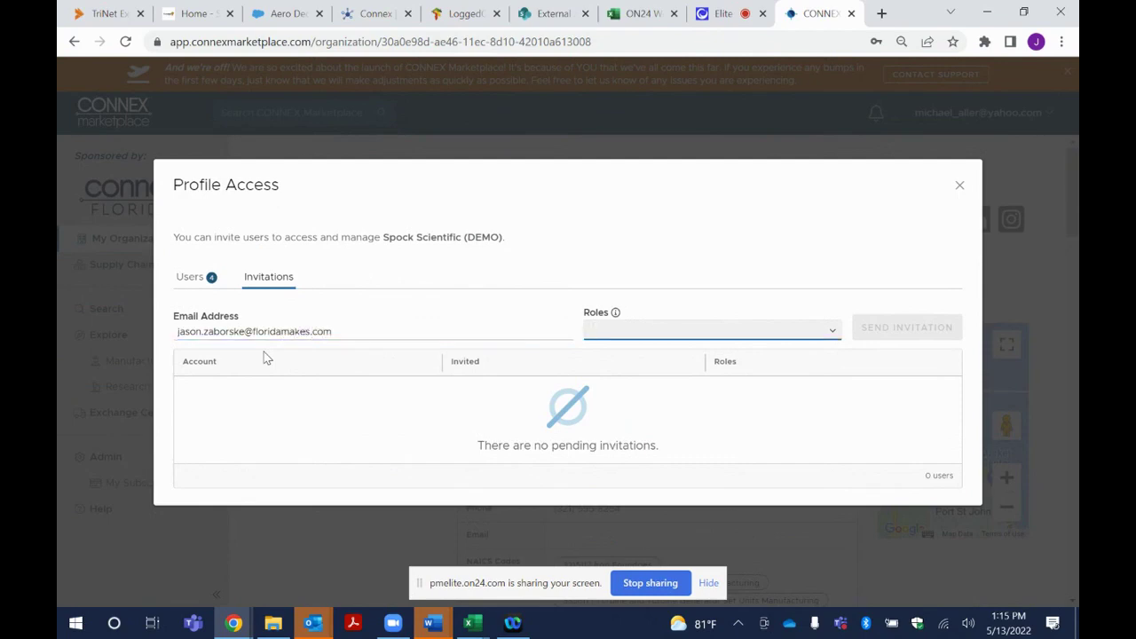
pyautogui.click(833, 330)
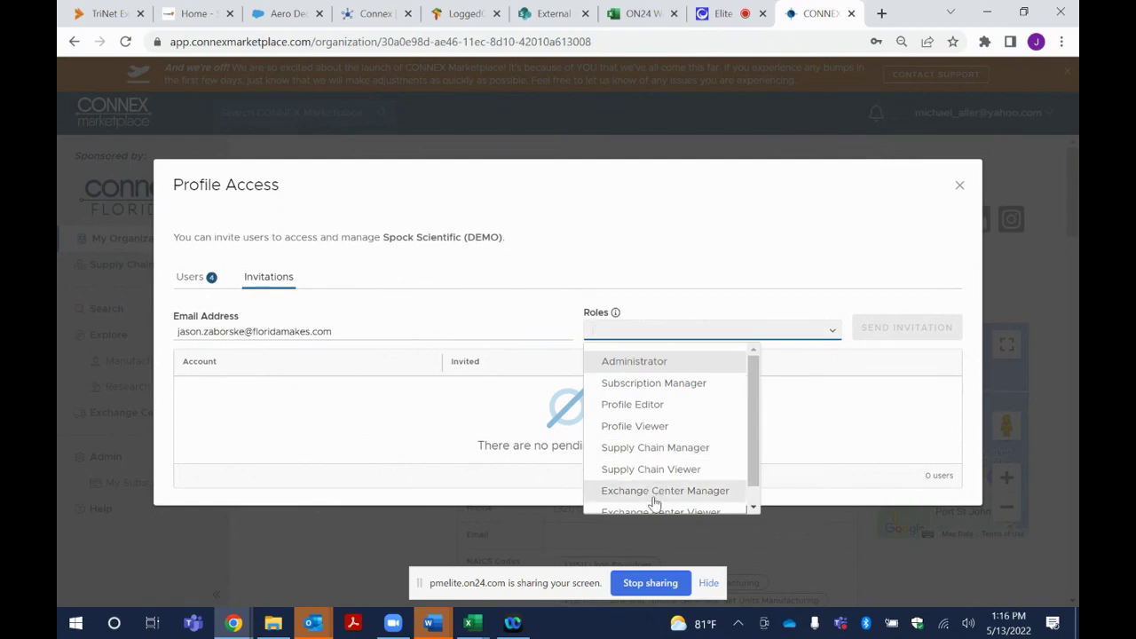
# Assign the Profile Editor role to the invitation and close Profile Access
pyautogui.scroll(-1, 656, 492)
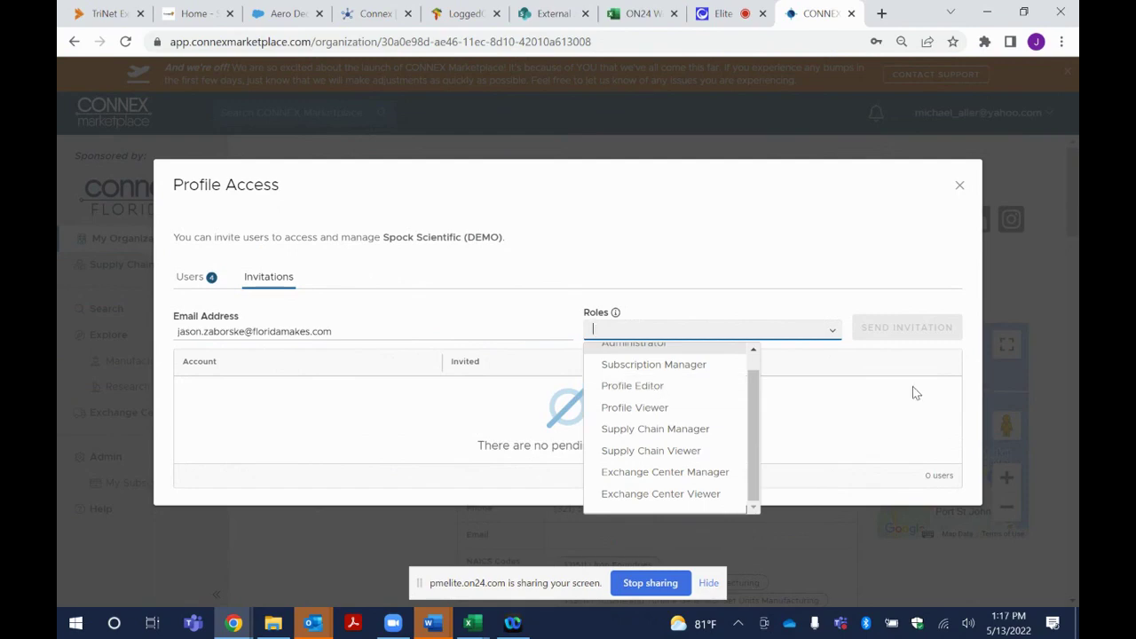
pyautogui.click(659, 390)
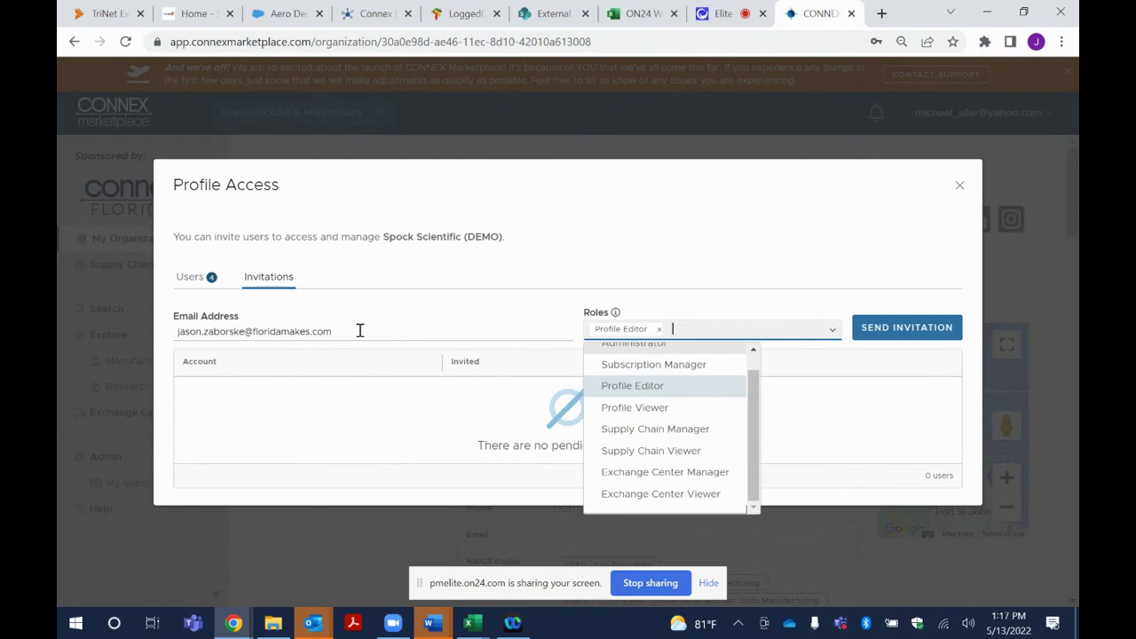
pyautogui.click(961, 189)
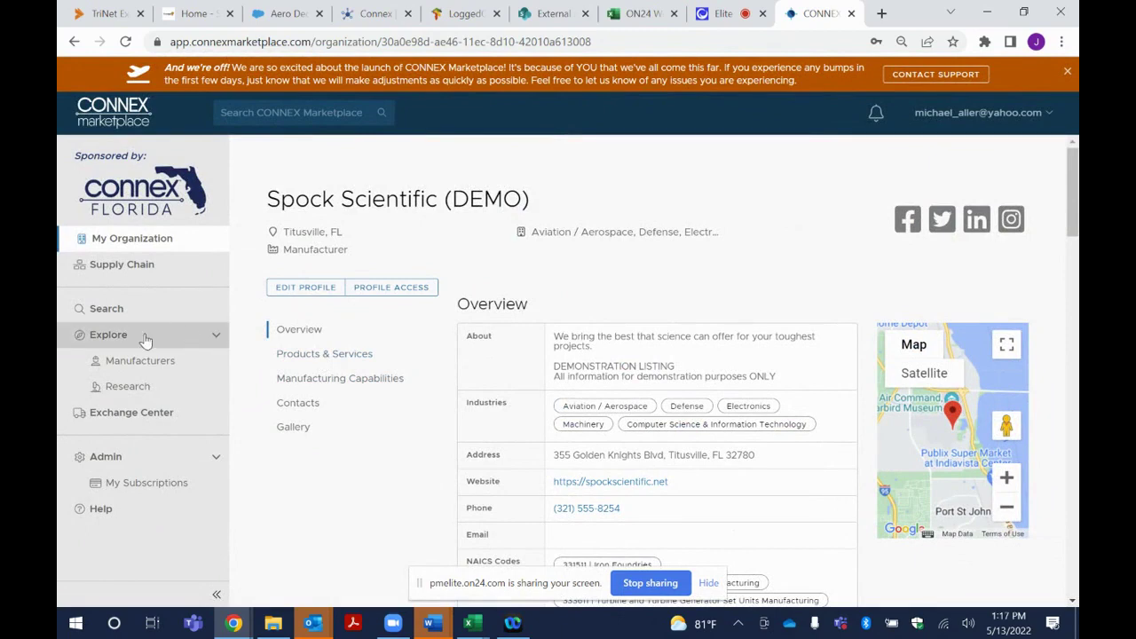
# Search organizations for 'aluminum' and scroll through the 180 Florida results
pyautogui.click(113, 309)
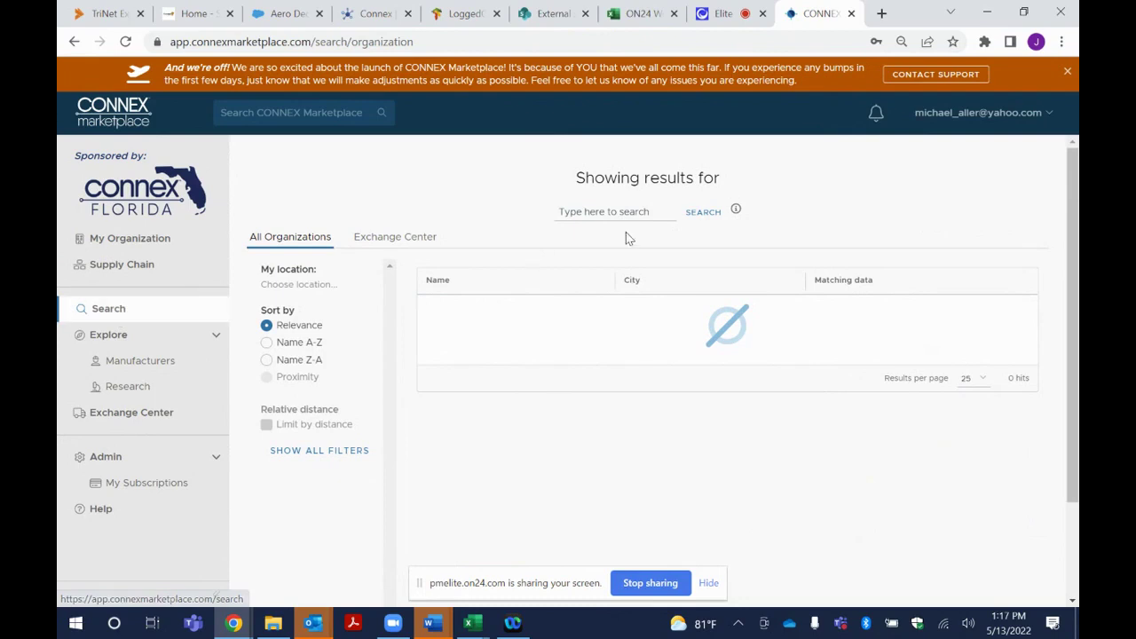
pyautogui.click(612, 211)
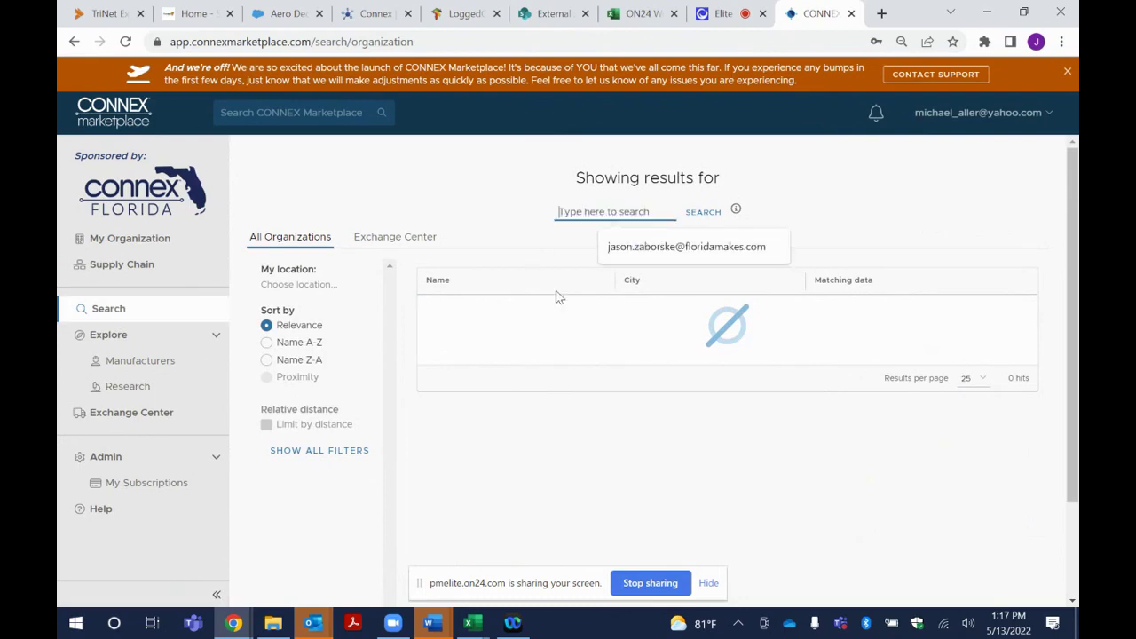
pyautogui.write('c')
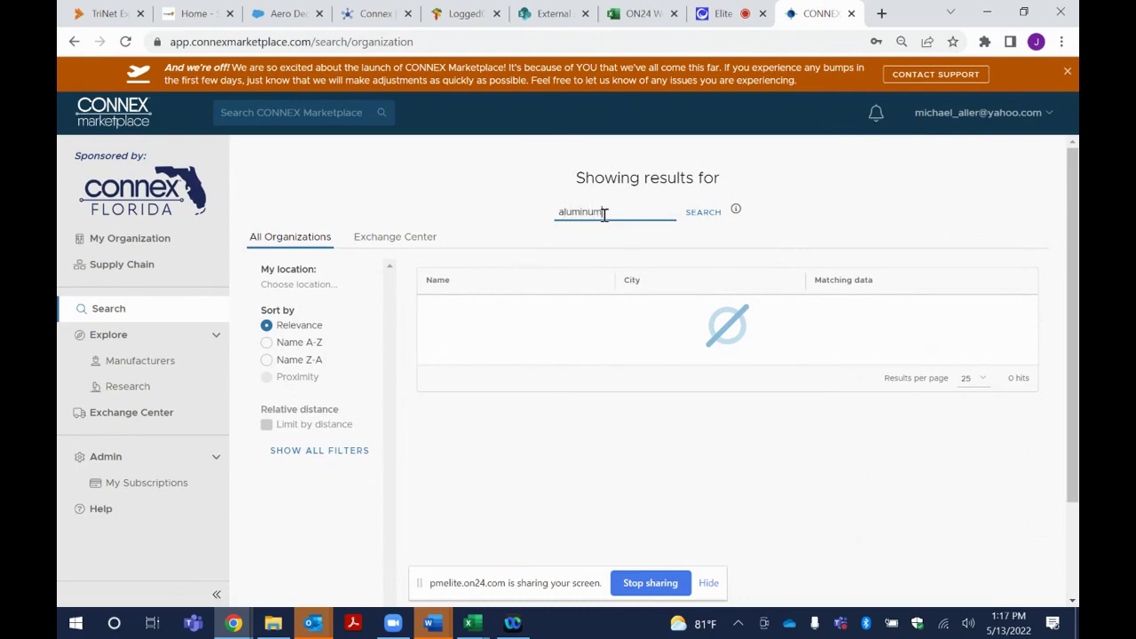
pyautogui.press('Return')
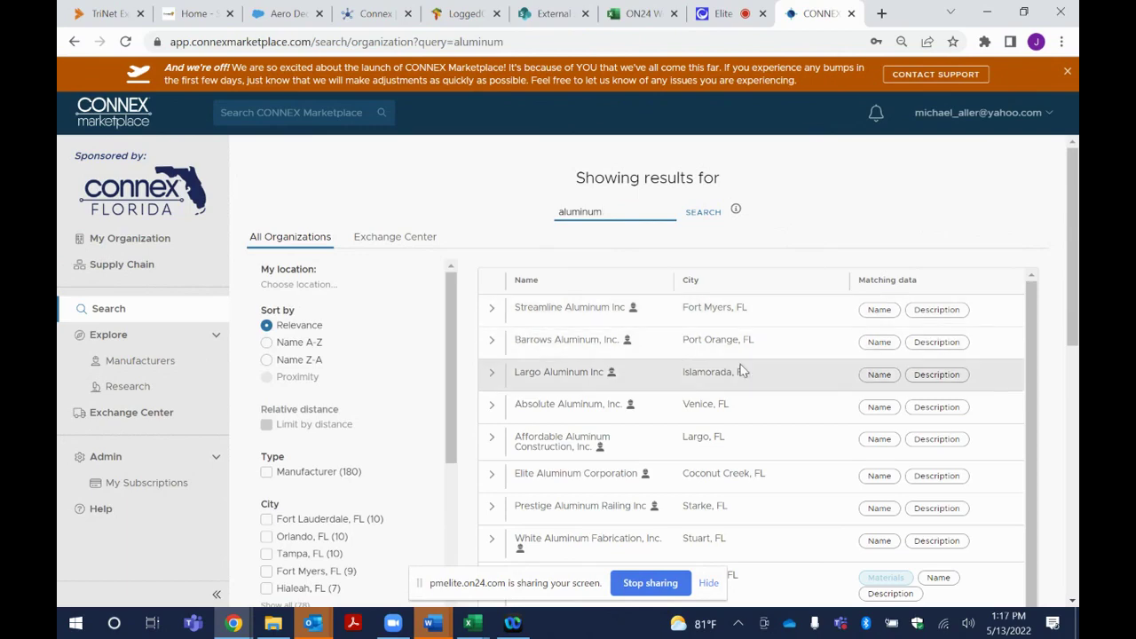
pyautogui.scroll(-10, 742, 371)
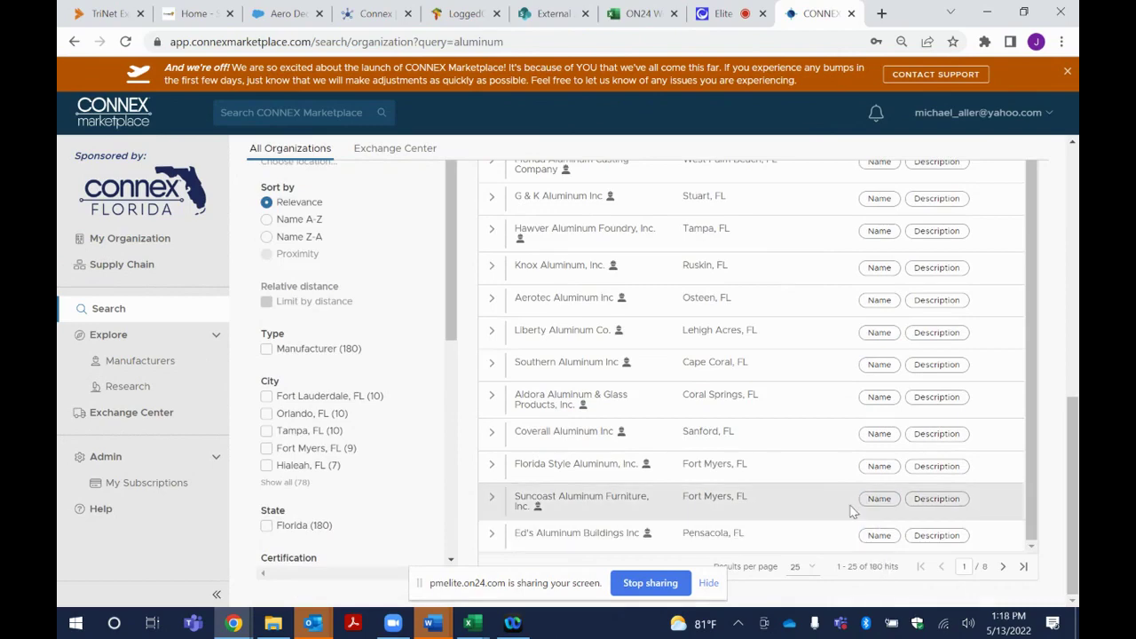
pyautogui.scroll(1, 824, 447)
pyautogui.scroll(10, 812, 447)
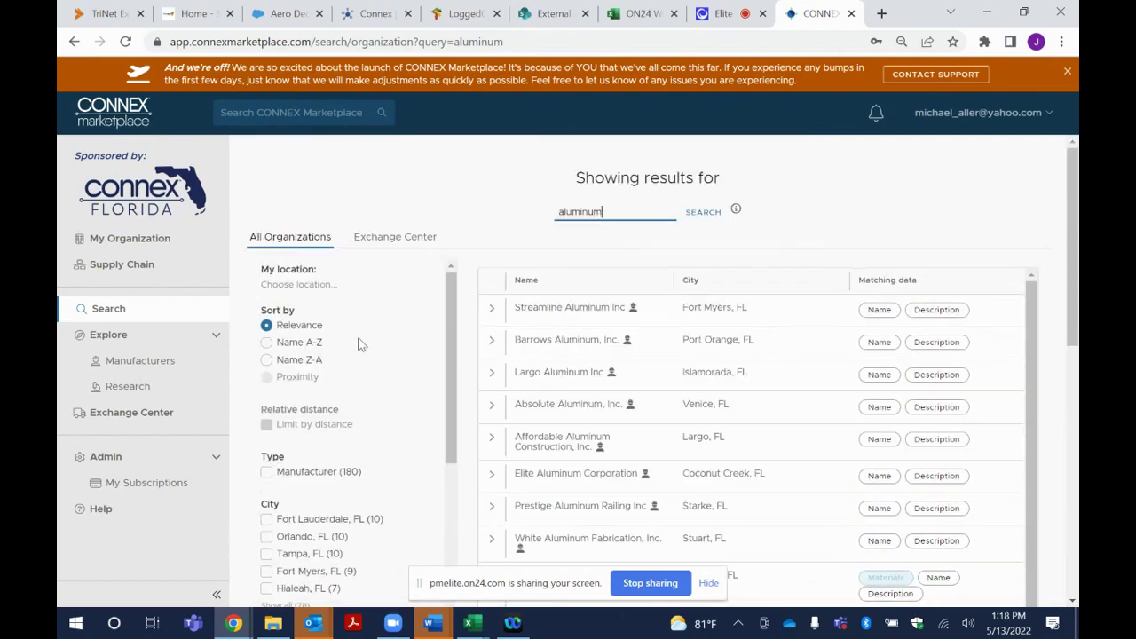
pyautogui.scroll(-3, 360, 388)
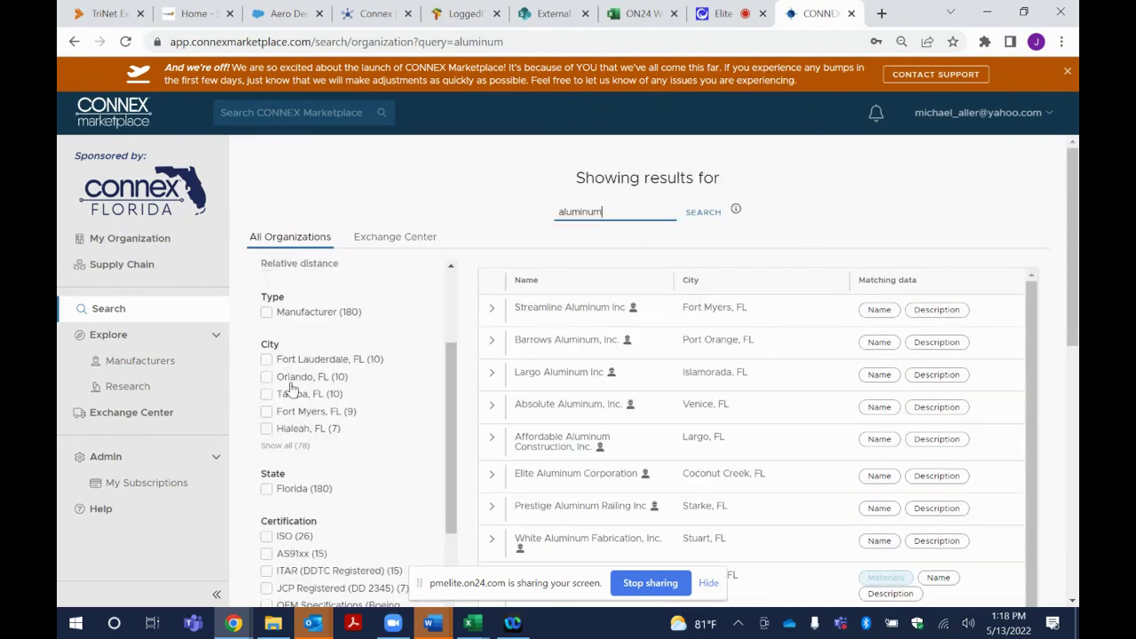
# Filter the aluminum results to companies in Florida
pyautogui.click(267, 489)
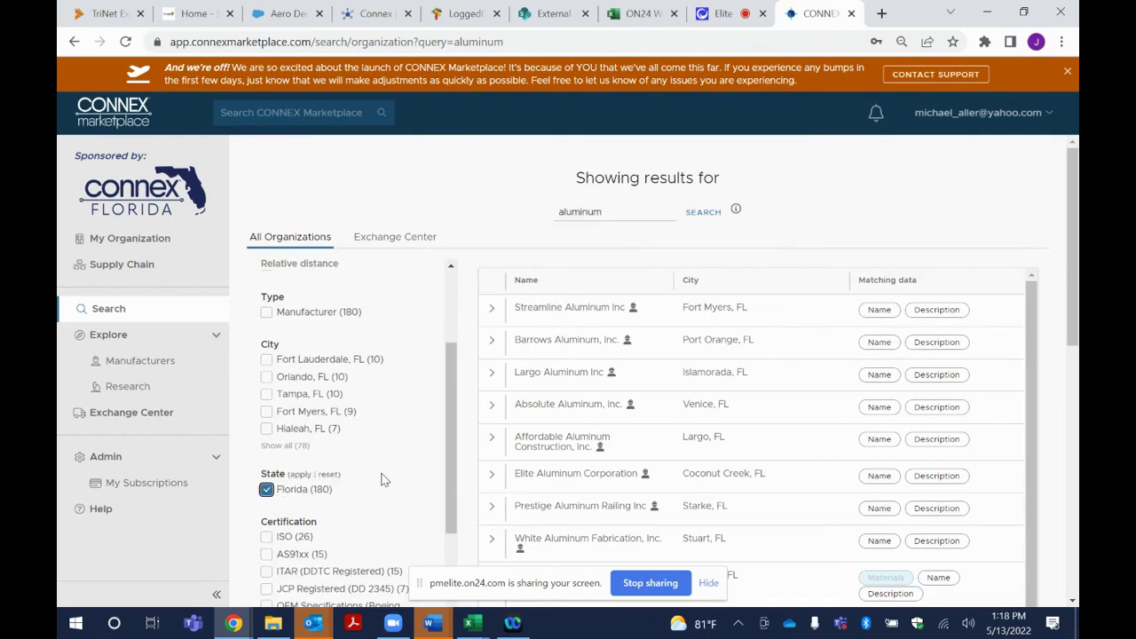
pyautogui.click(302, 474)
pyautogui.scroll(-3, 387, 458)
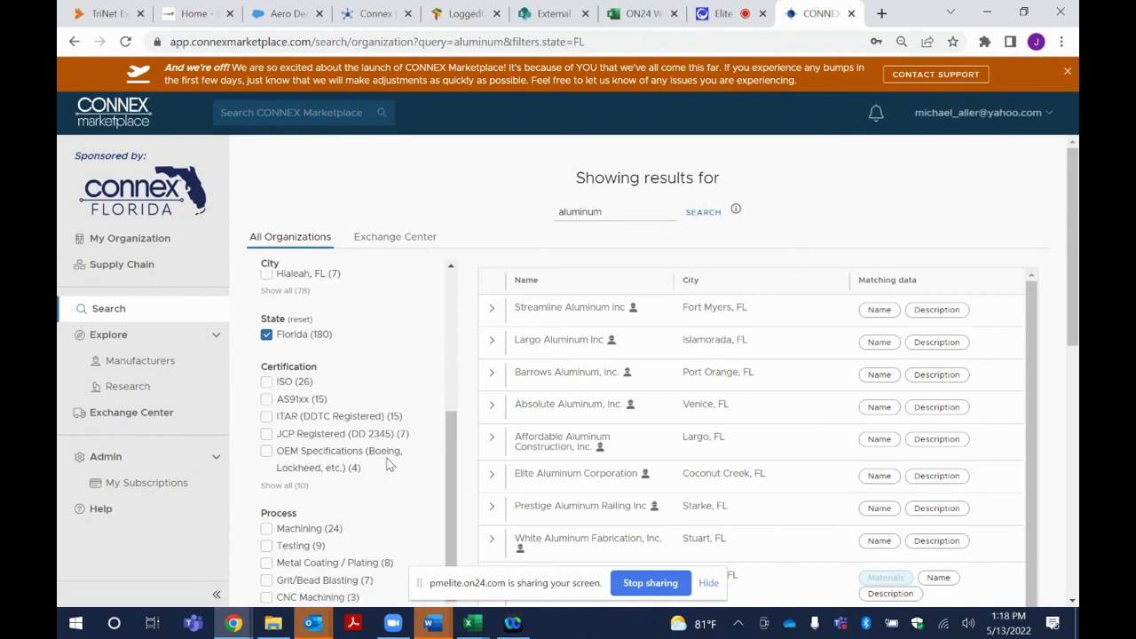
# Add the ISO certification and Testing process filters, leaving four organizations including ETCO
pyautogui.click(267, 379)
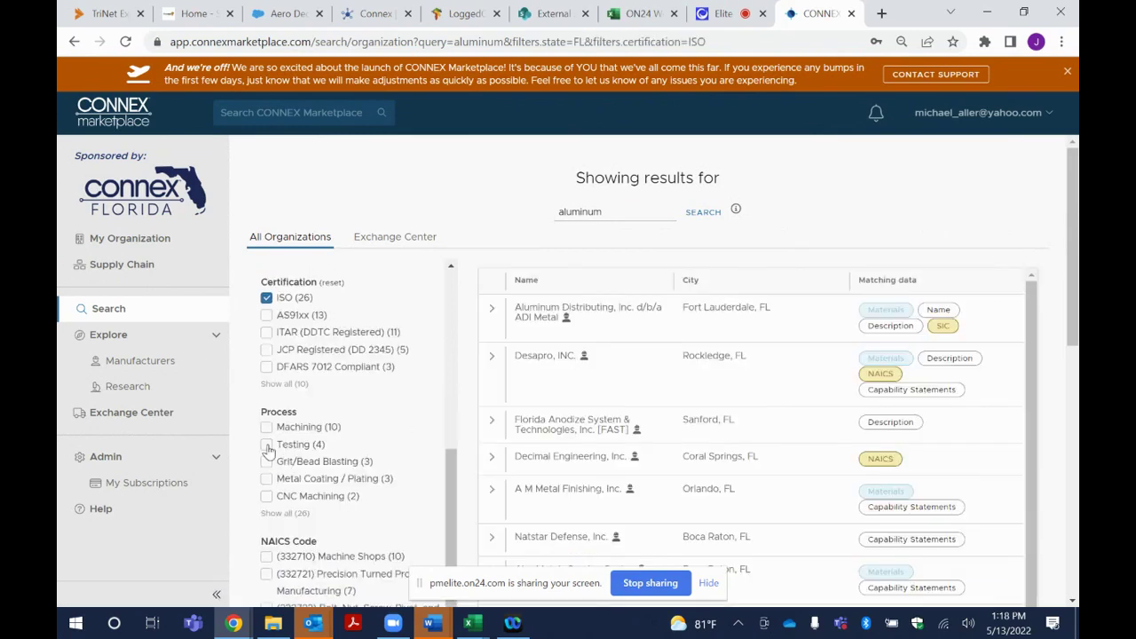
pyautogui.click(270, 446)
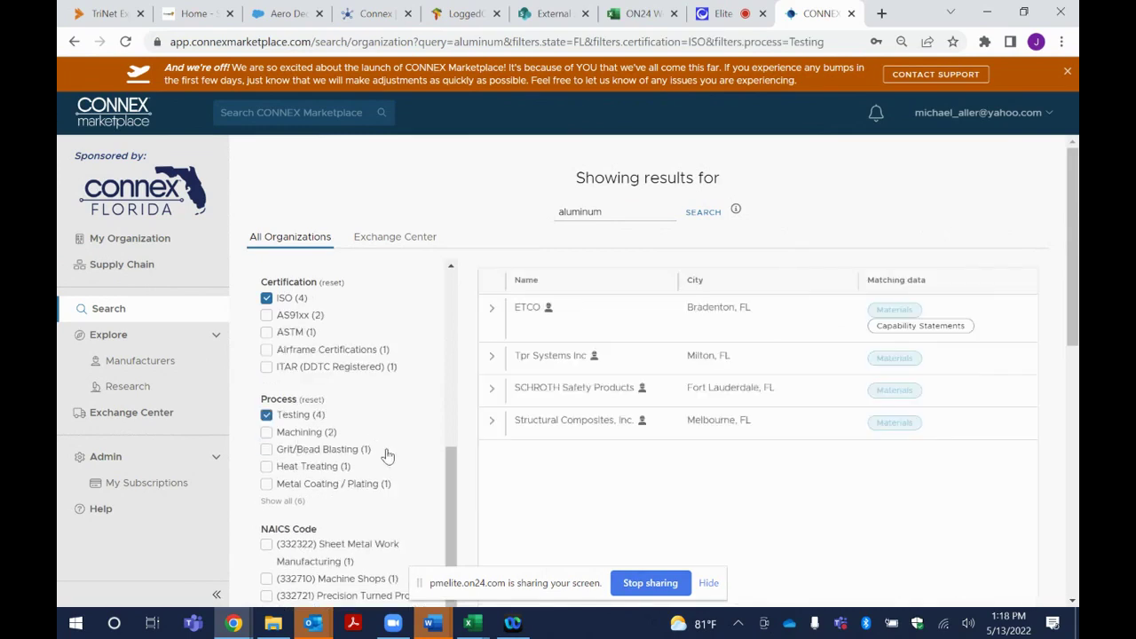
pyautogui.scroll(-1, 388, 462)
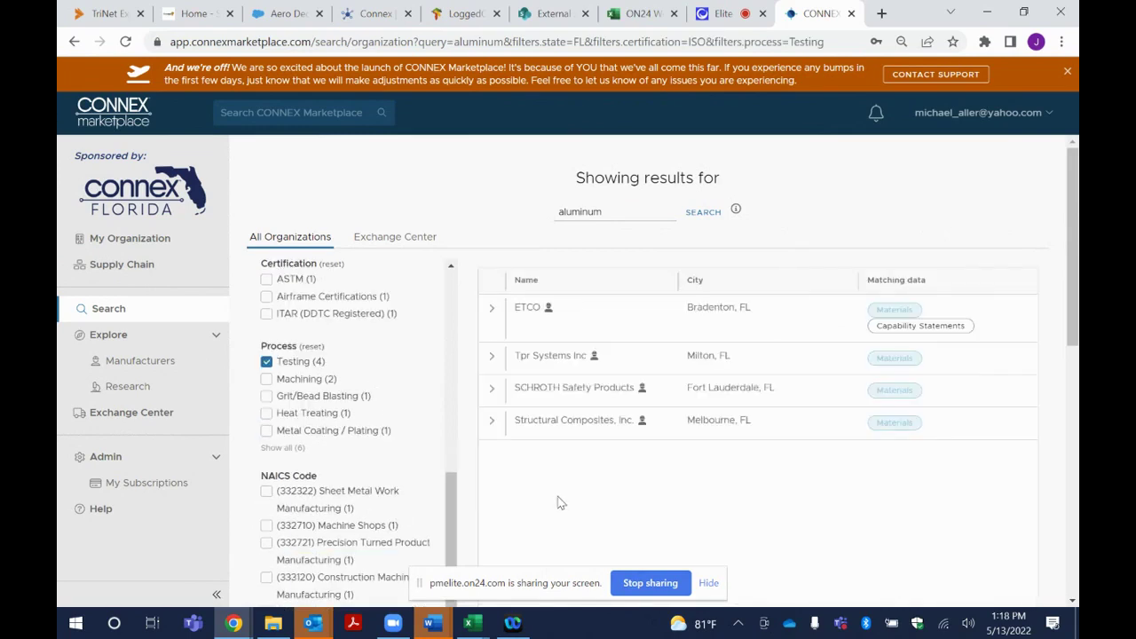
pyautogui.scroll(1, 355, 471)
pyautogui.scroll(1, 355, 473)
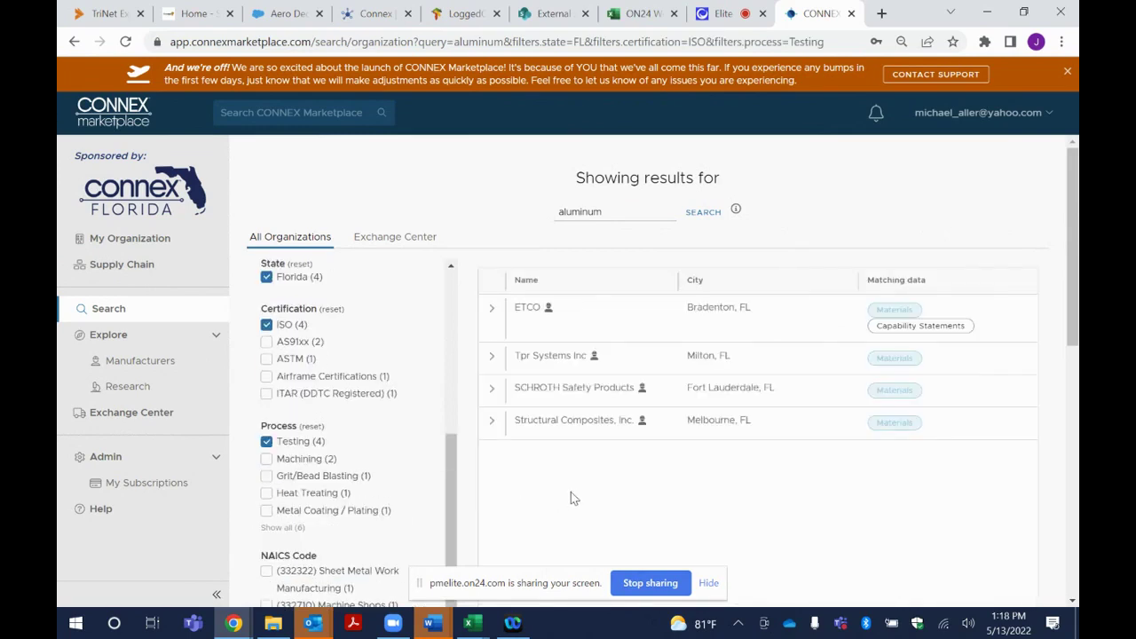
pyautogui.scroll(-4, 791, 511)
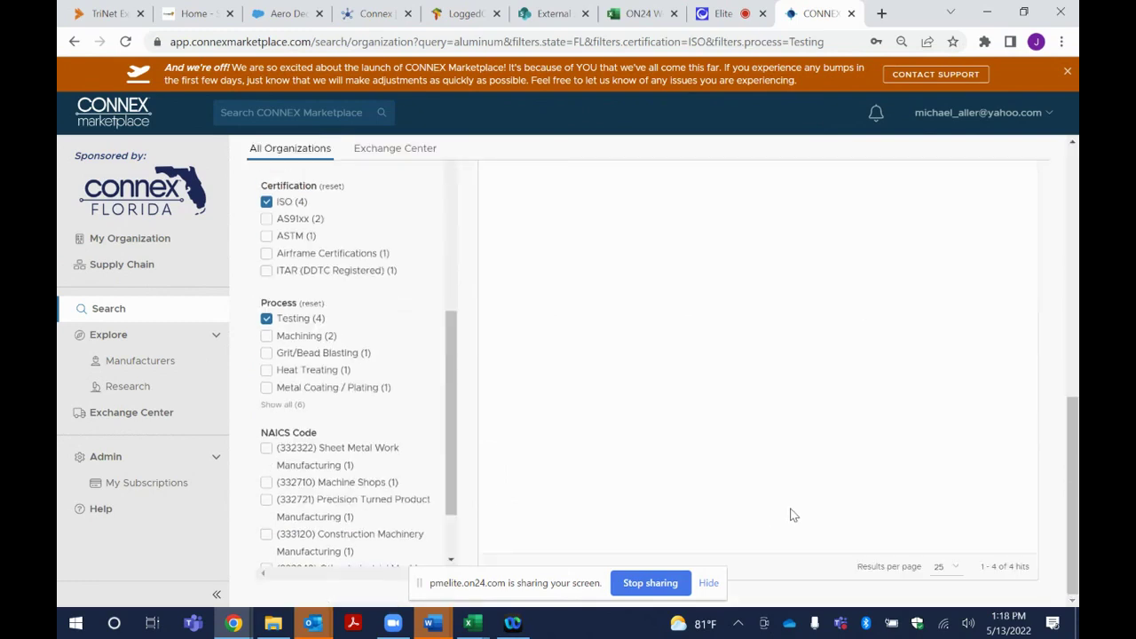
pyautogui.scroll(4, 794, 506)
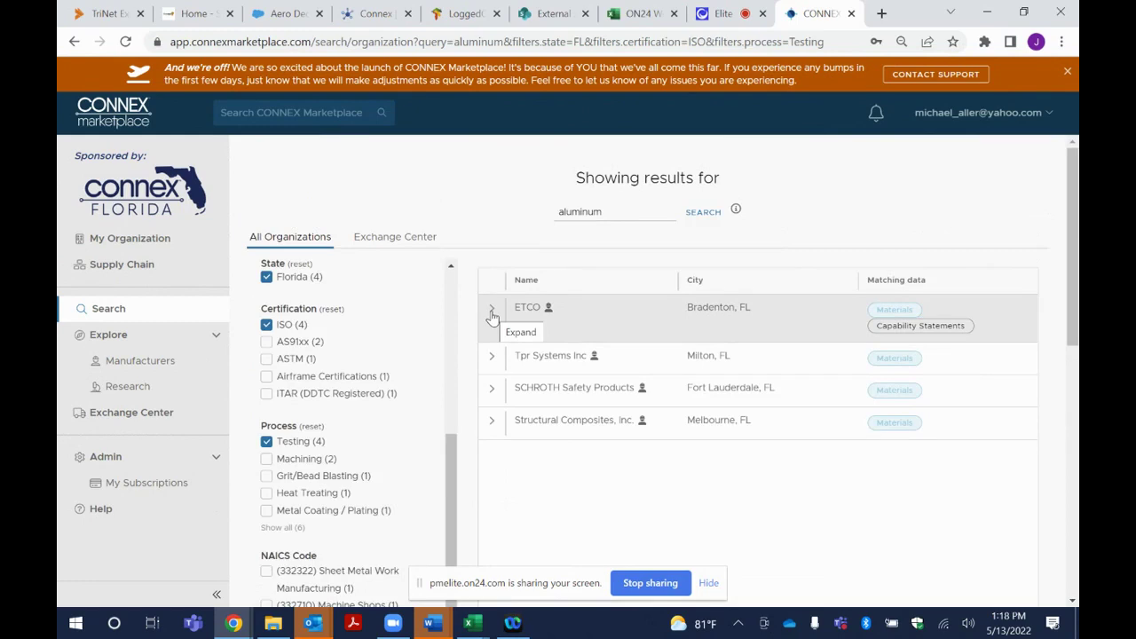
# Expand ETCO's row to preview its details in the results
pyautogui.click(492, 313)
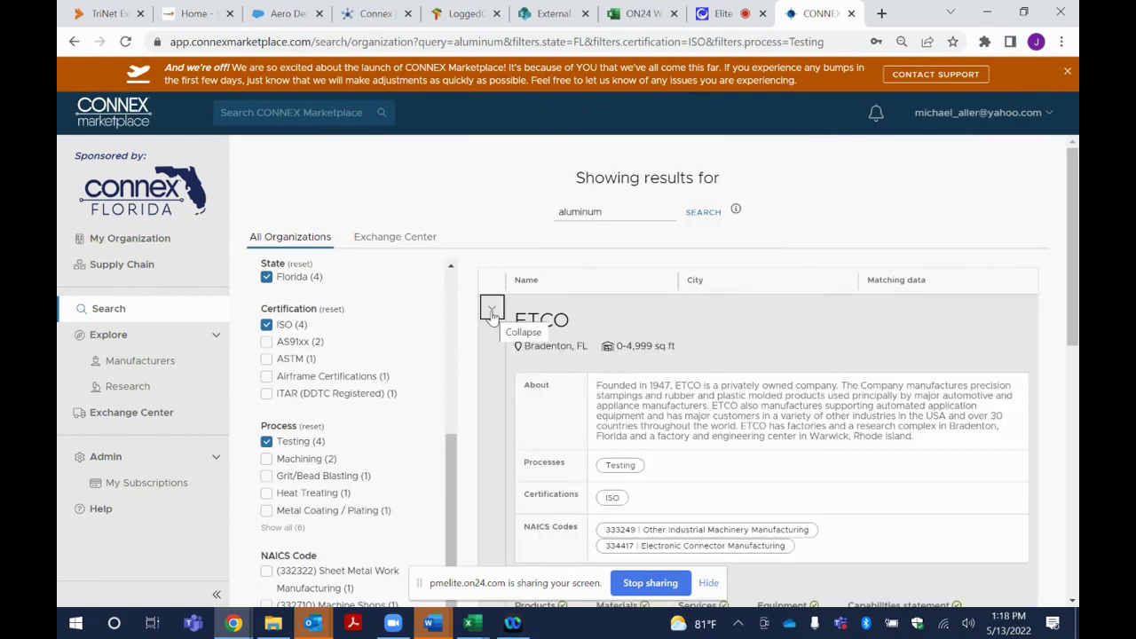
pyautogui.click(492, 313)
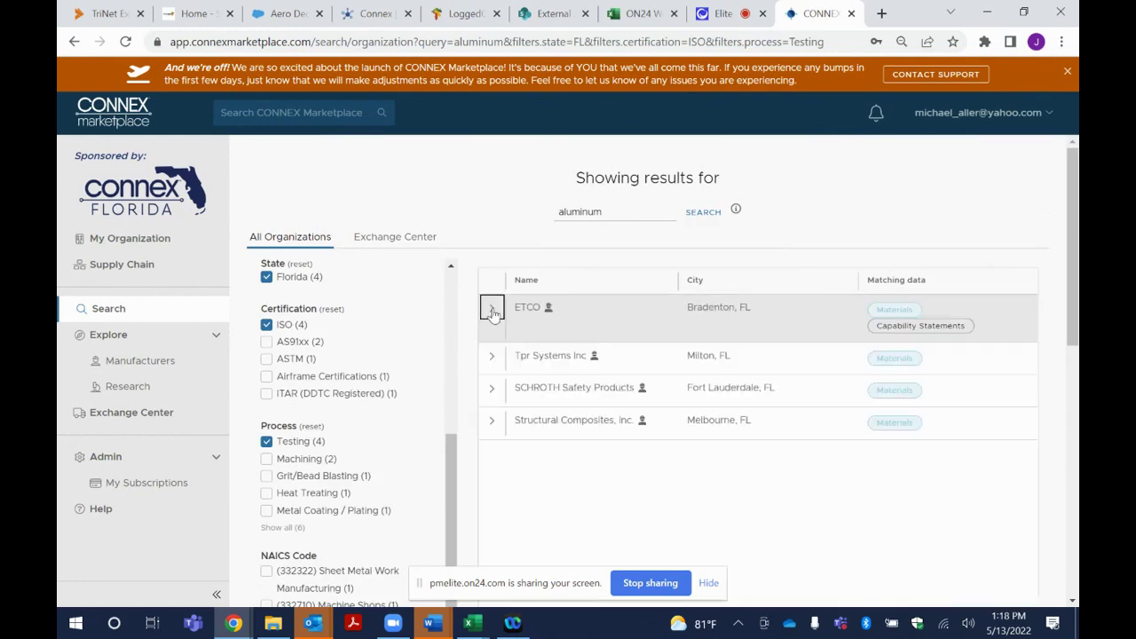
pyautogui.click(492, 312)
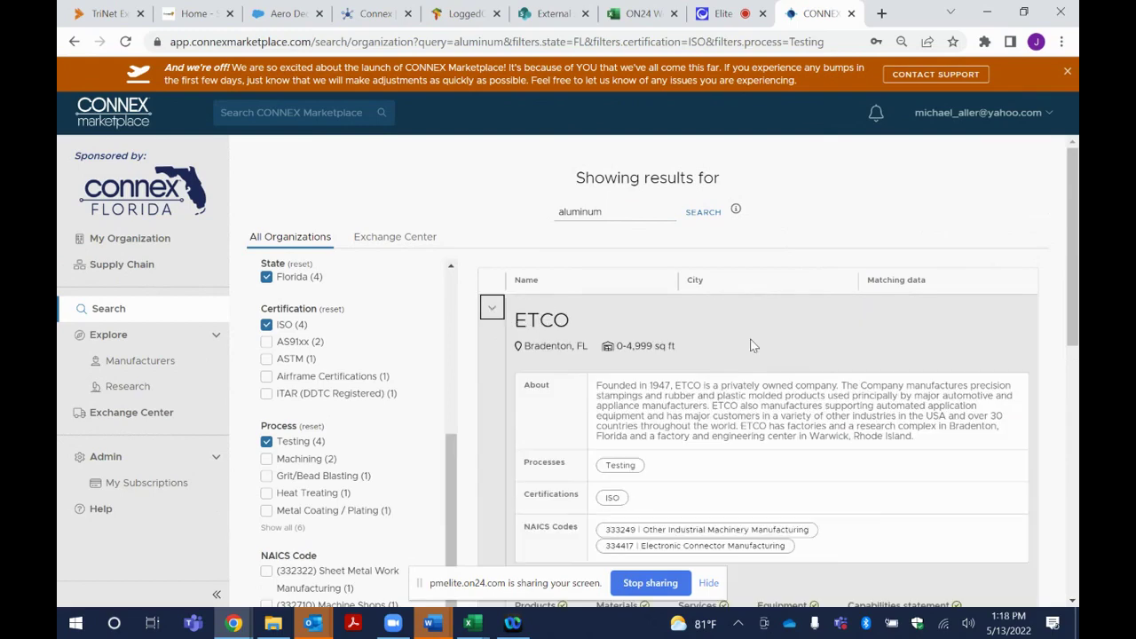
pyautogui.scroll(-1, 749, 355)
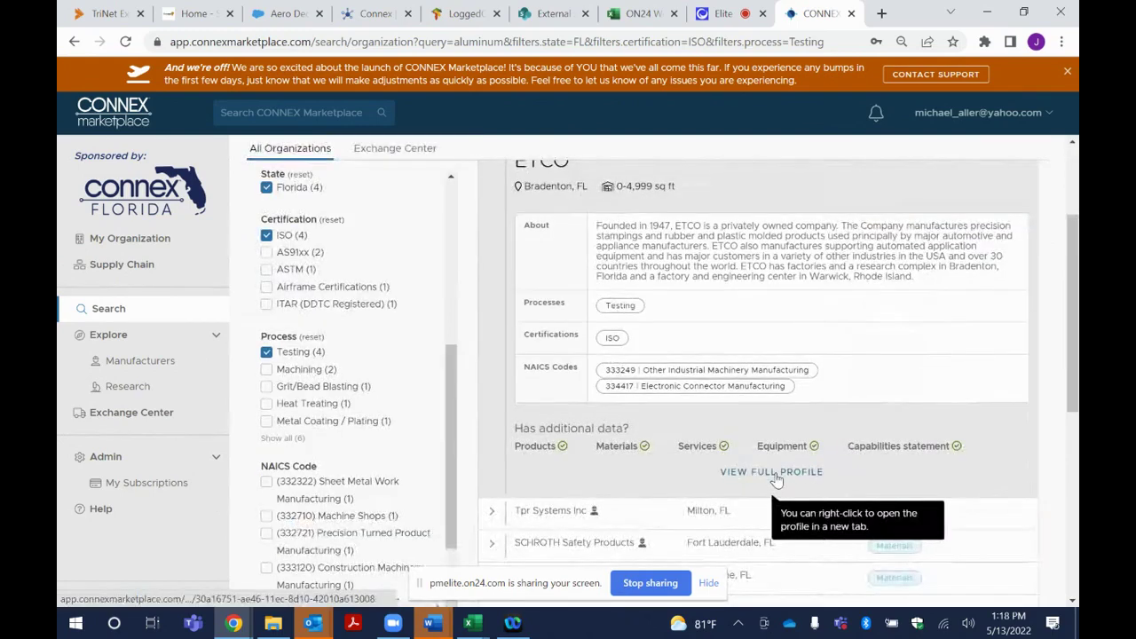
# Read through ETCO's full Bradenton profile, then return to the aluminum results
pyautogui.click(776, 472)
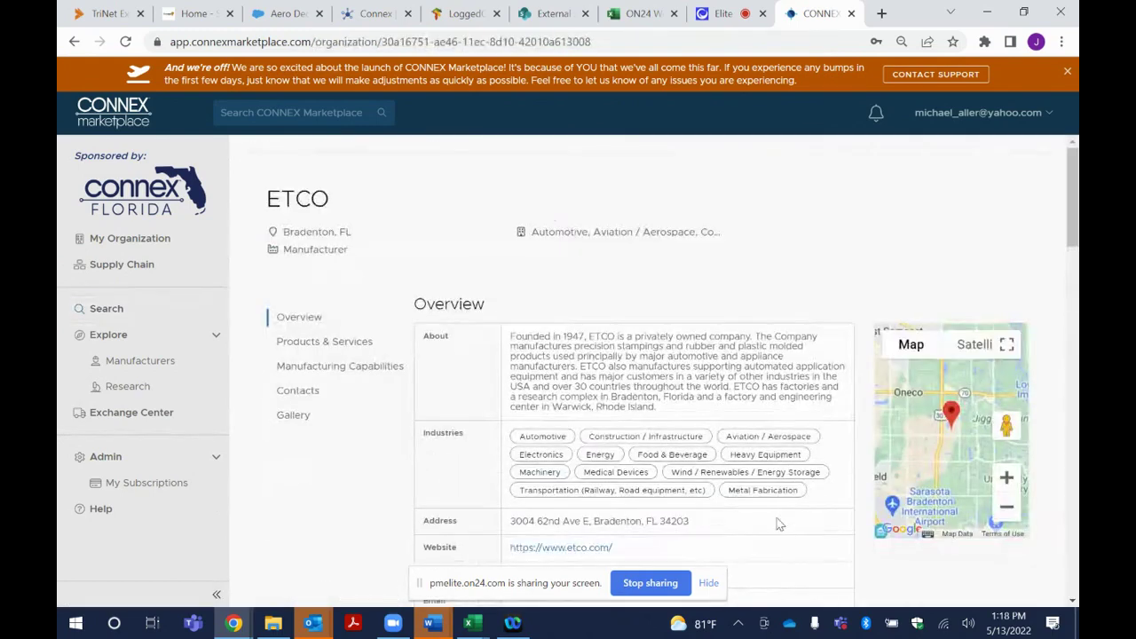
pyautogui.scroll(-5, 740, 468)
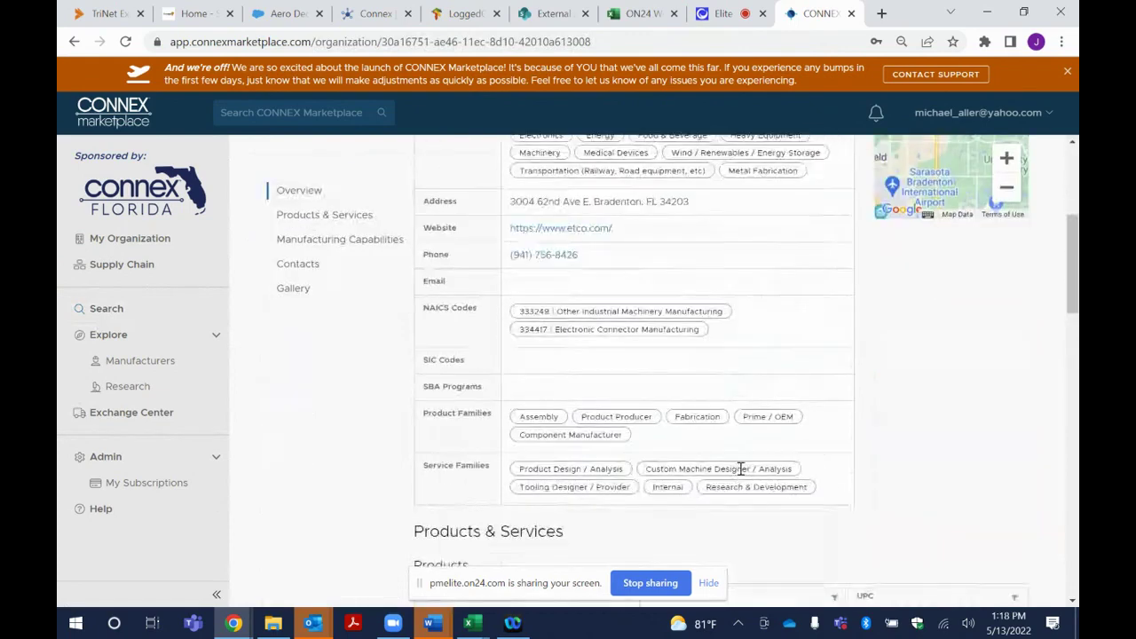
pyautogui.scroll(-6, 741, 468)
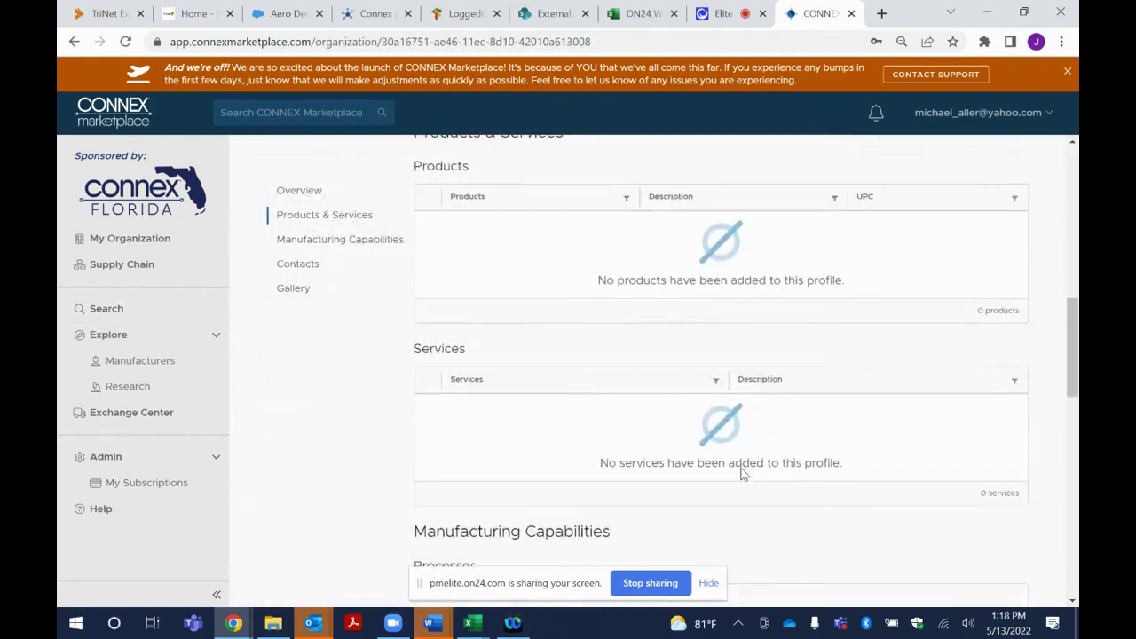
pyautogui.scroll(-8, 744, 475)
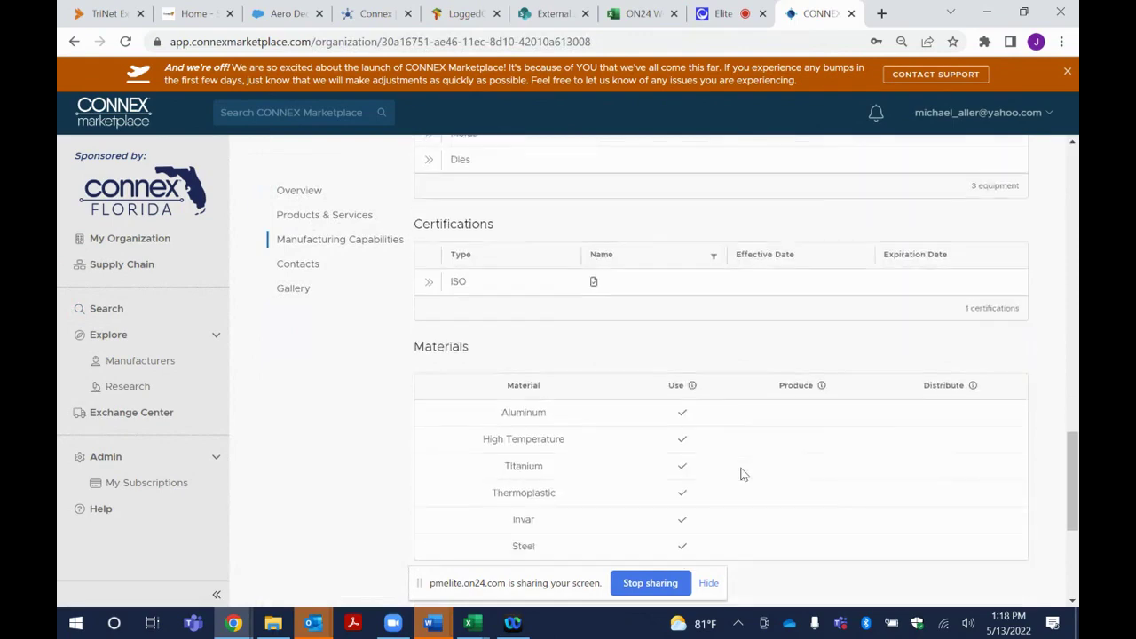
pyautogui.scroll(-1, 744, 475)
pyautogui.scroll(11, 744, 475)
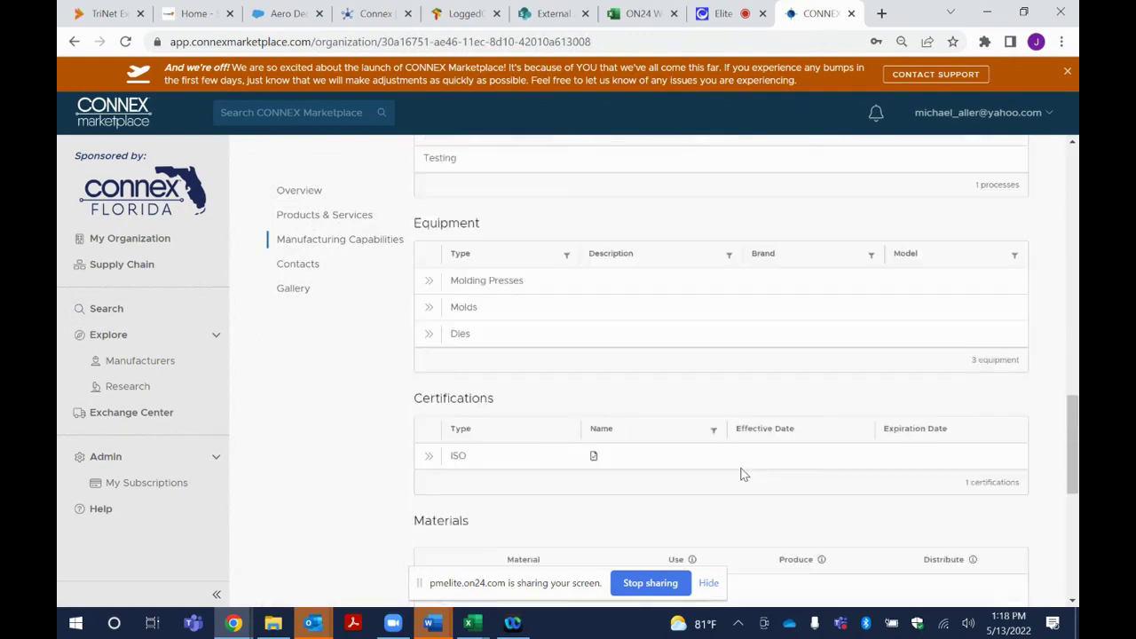
pyautogui.scroll(-5, 743, 474)
pyautogui.scroll(6, 743, 474)
pyautogui.scroll(3, 743, 475)
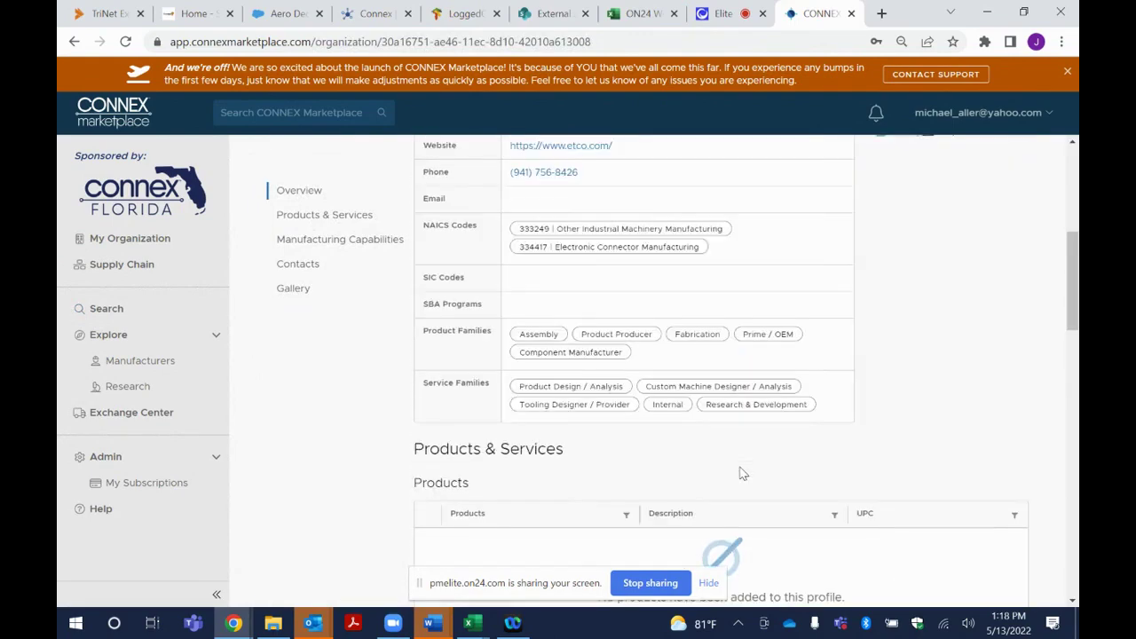
pyautogui.scroll(5, 744, 475)
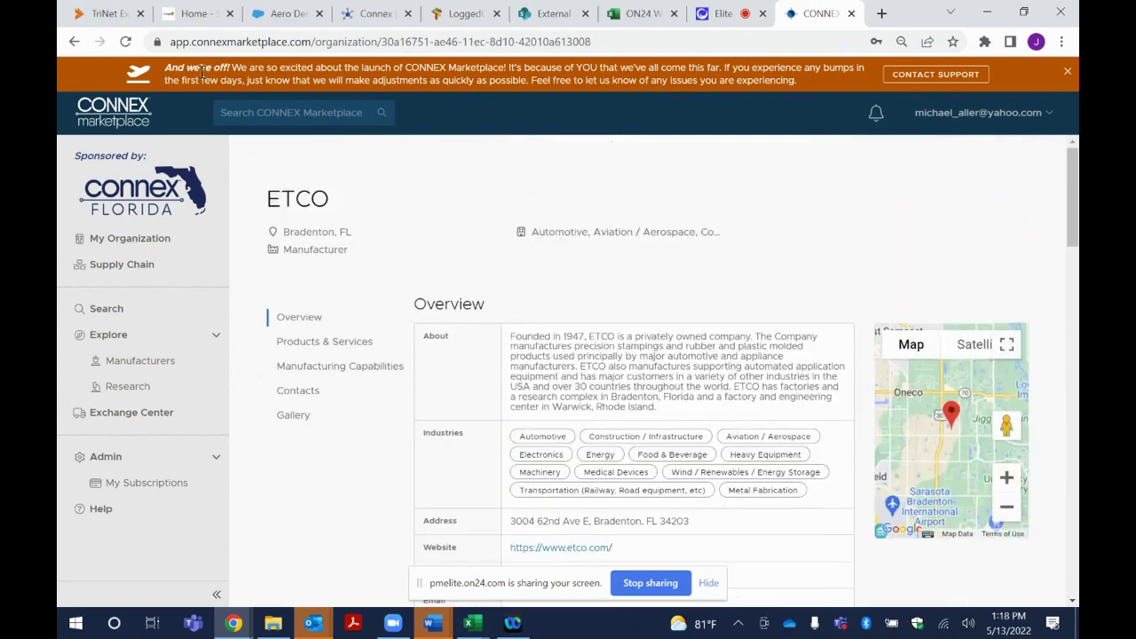
pyautogui.click(73, 43)
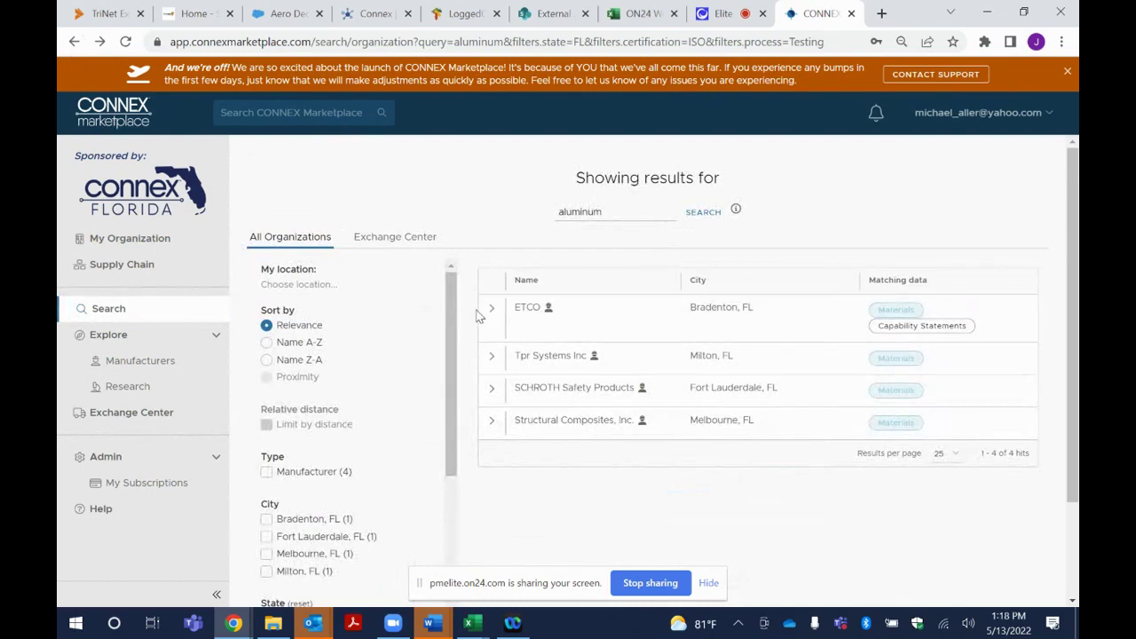
# Preview Tpr Systems Inc, view its full Milton profile, then go back to the results
pyautogui.click(493, 360)
pyautogui.scroll(-1, 813, 425)
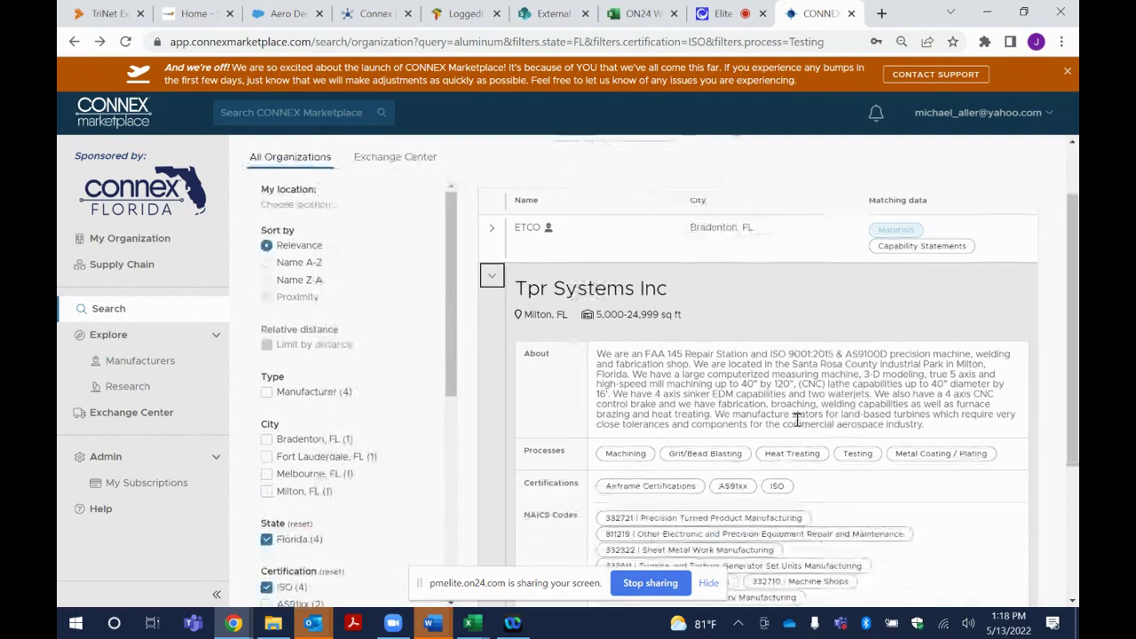
pyautogui.scroll(-1, 797, 420)
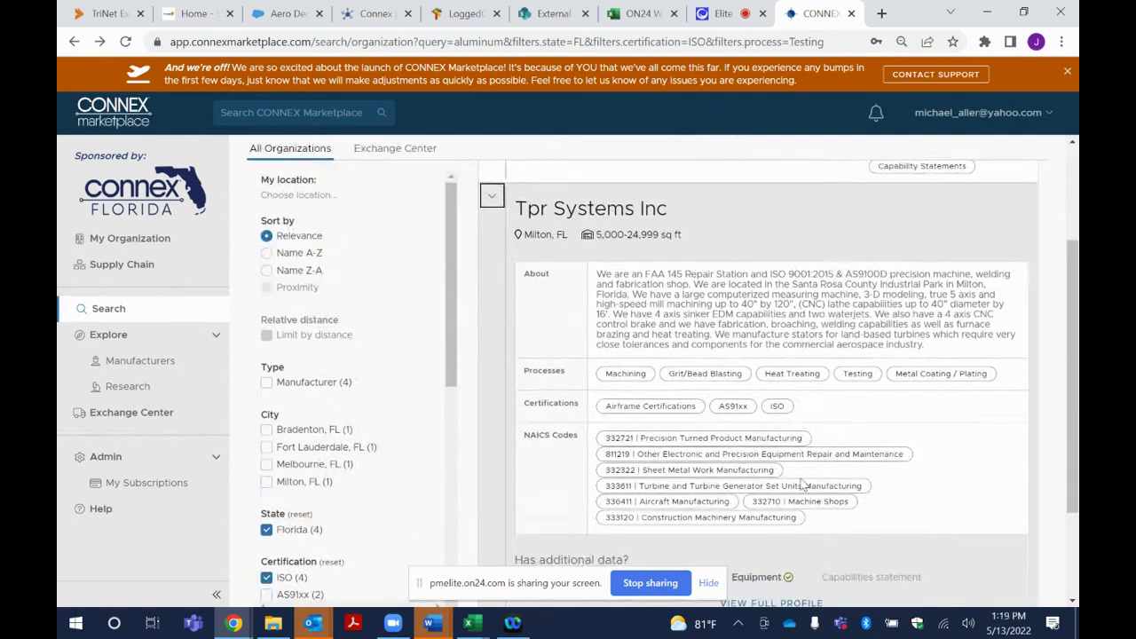
pyautogui.scroll(-1, 804, 550)
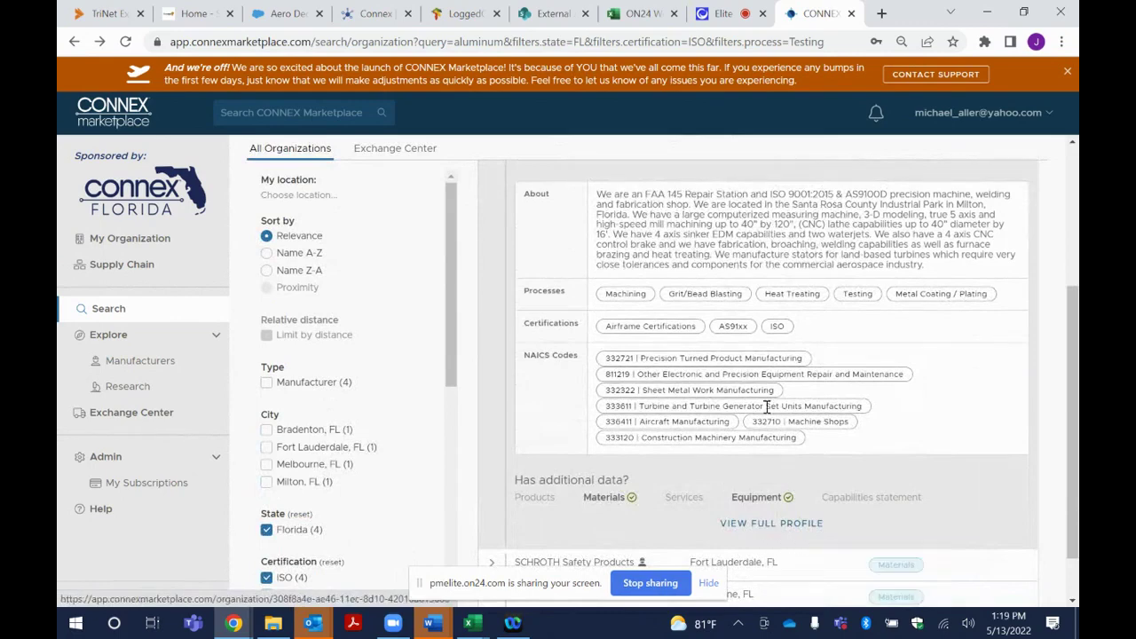
pyautogui.click(772, 525)
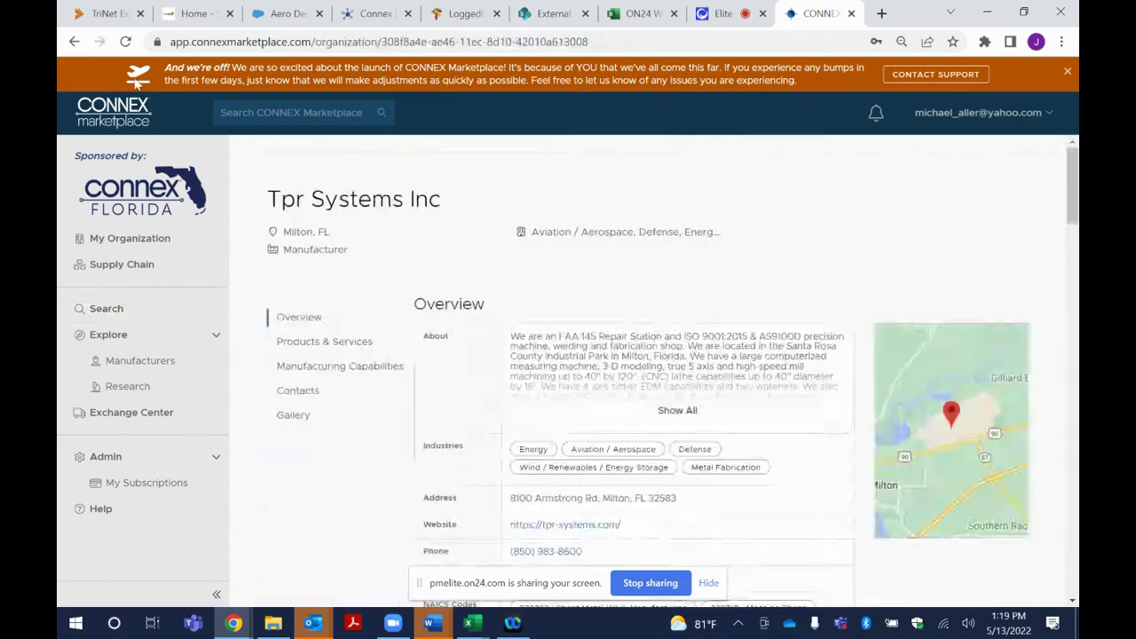
pyautogui.click(76, 43)
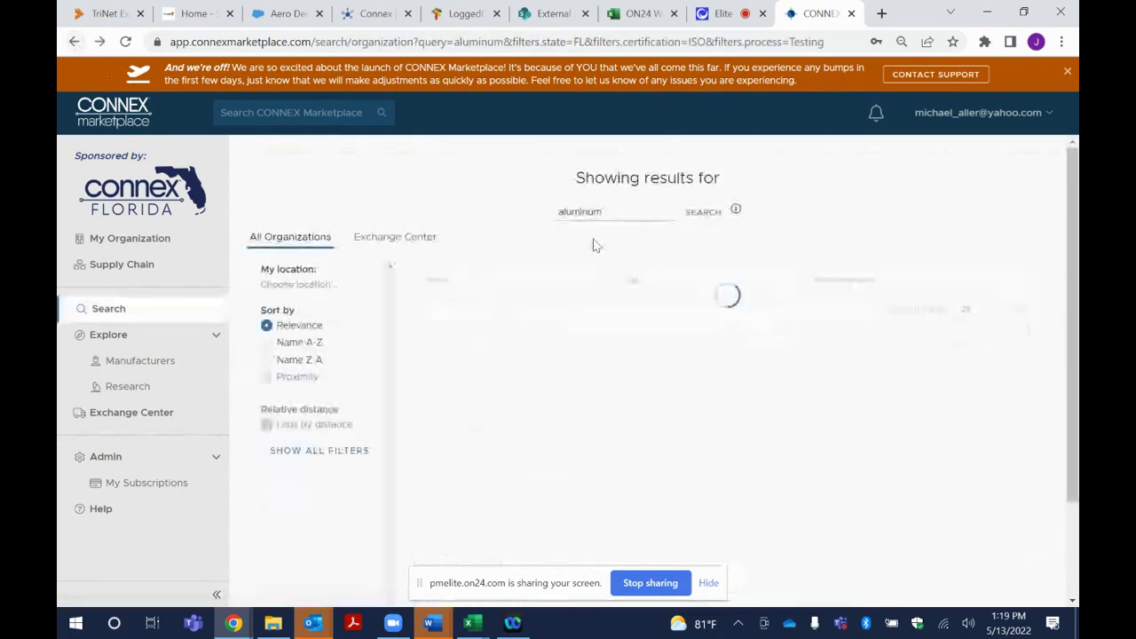
# Search organizations for 'cnc', listing 64 manufacturers led by Diamondback Cnc LLC
pyautogui.click(273, 114)
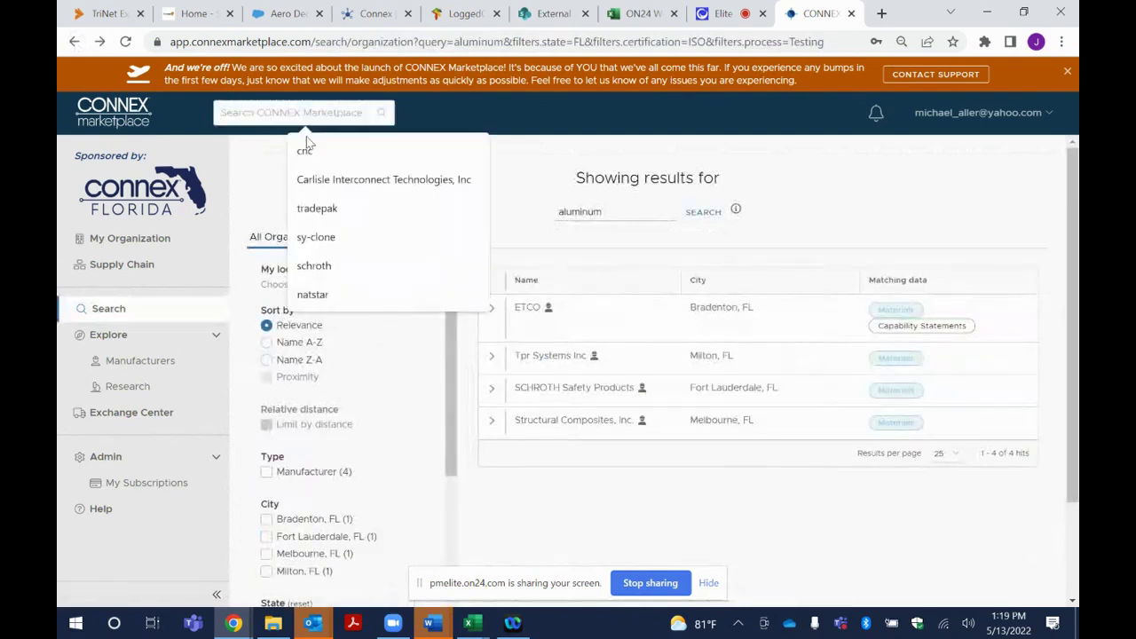
pyautogui.write('cnc')
pyautogui.press('Return')
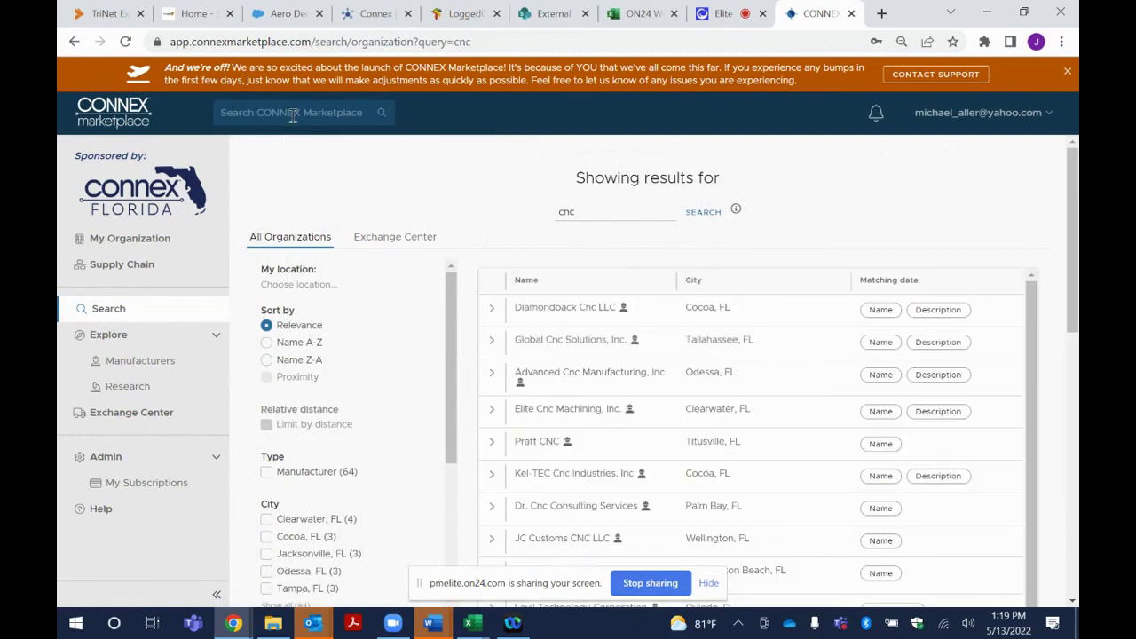
pyautogui.click(130, 413)
pyautogui.click(321, 114)
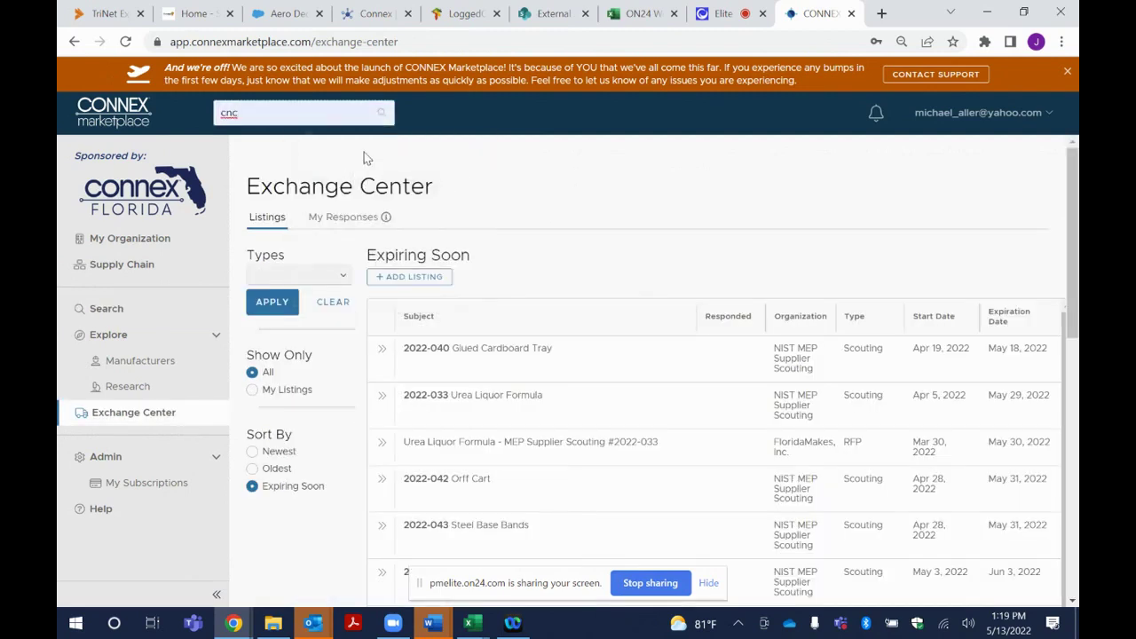
pyautogui.press('Return')
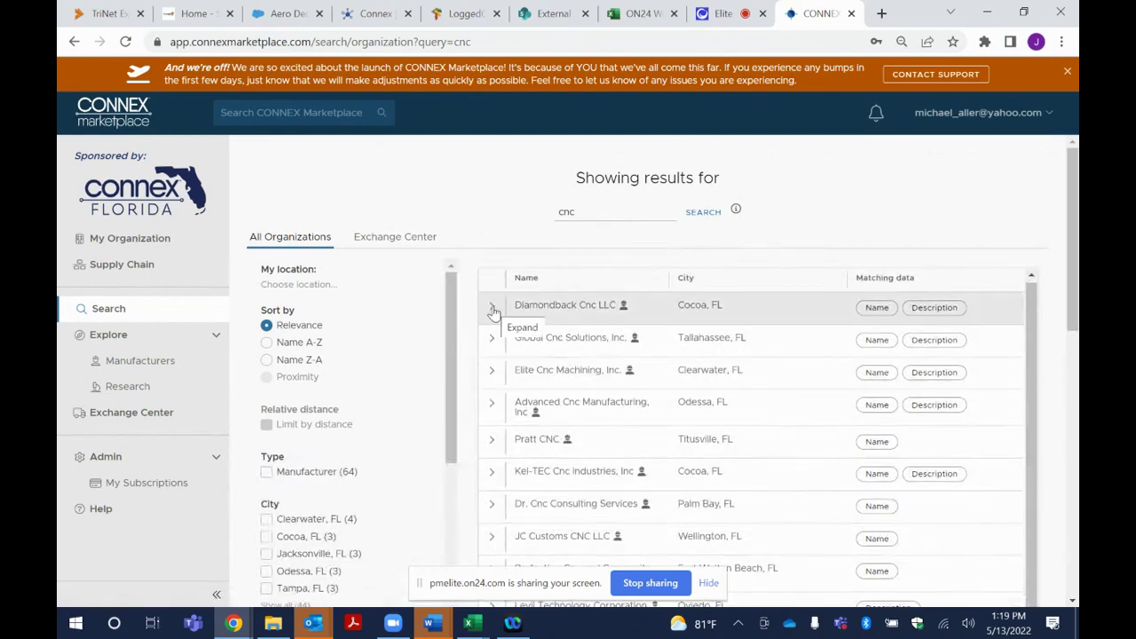
# Show all filter categories for the cnc results
pyautogui.scroll(-3, 321, 480)
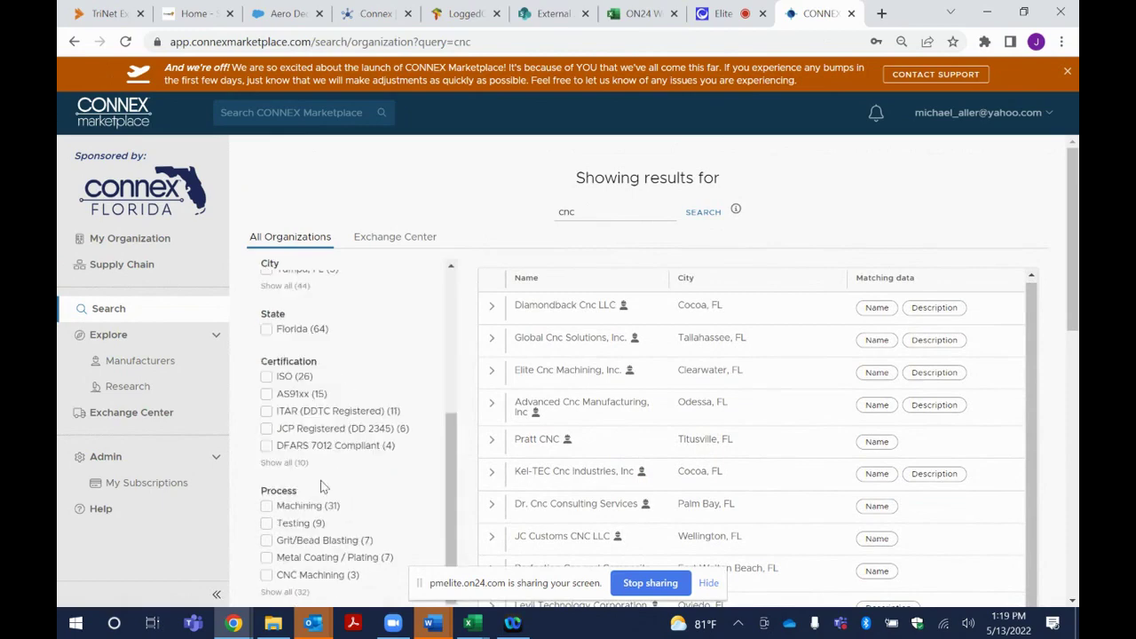
pyautogui.scroll(-2, 323, 486)
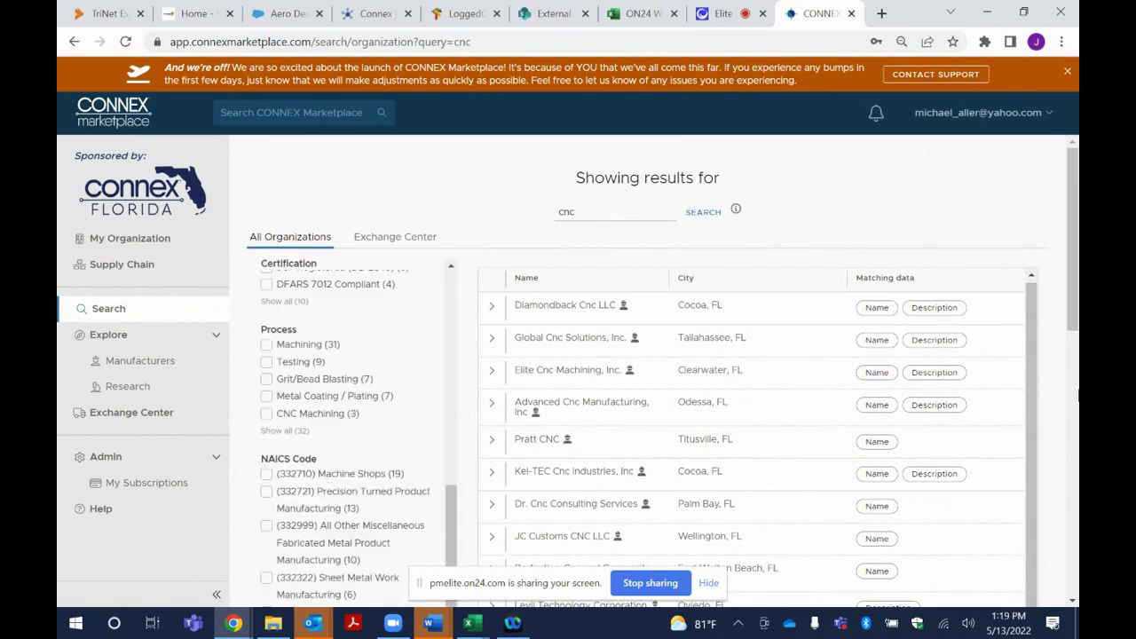
pyautogui.scroll(-3, 755, 399)
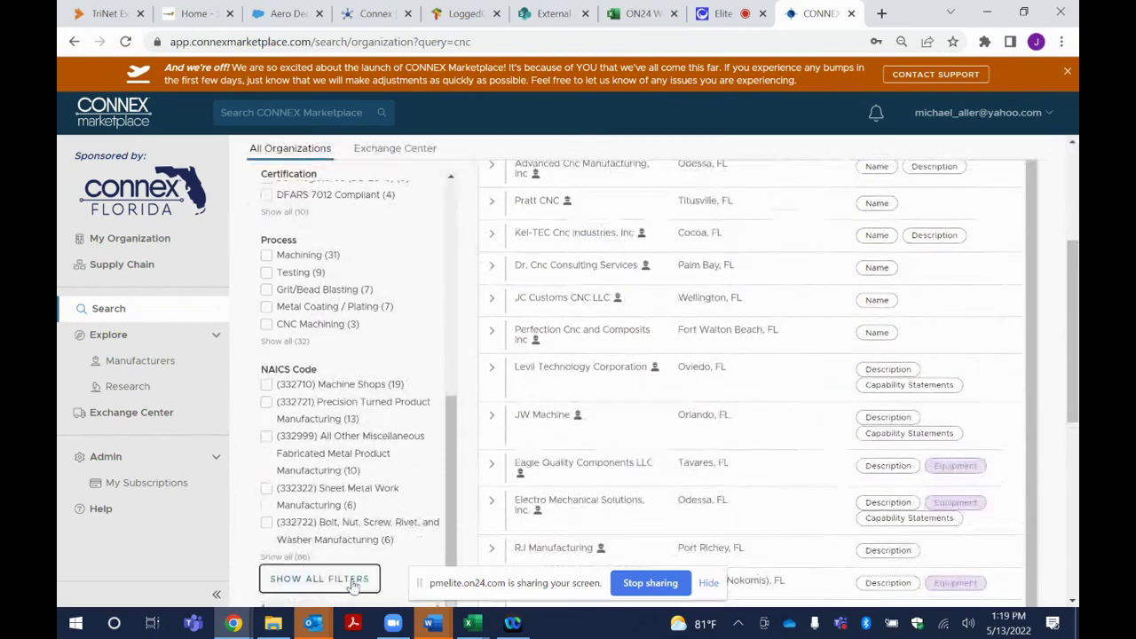
pyautogui.click(353, 581)
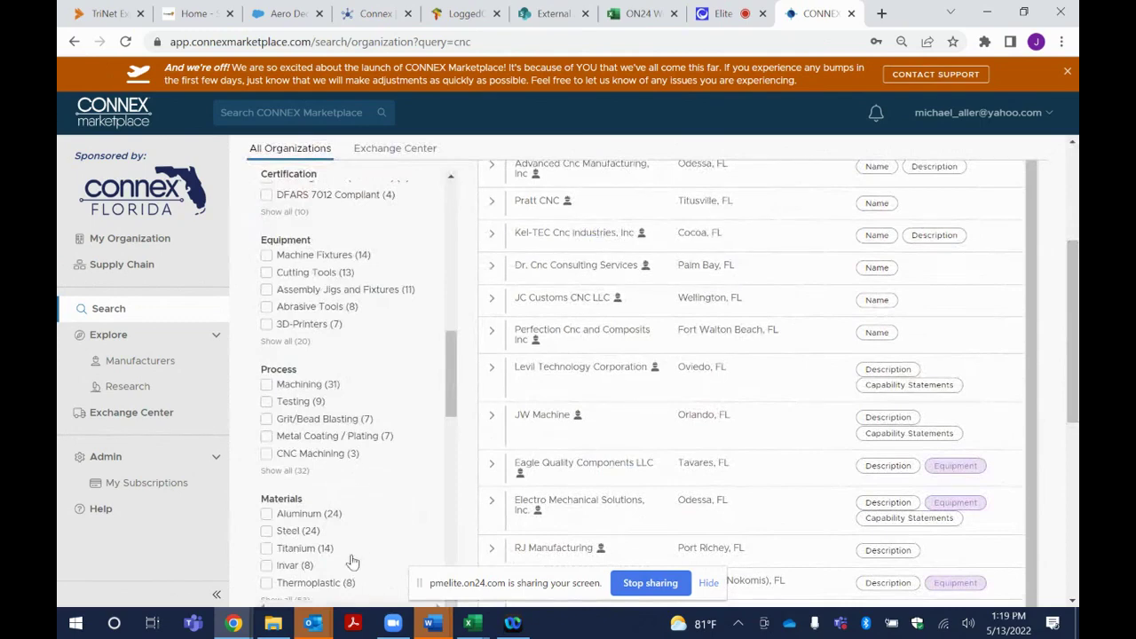
# Preview Diamondback Cnc LLC's details, then open the Florida manufacturers explorer
pyautogui.scroll(-8, 344, 500)
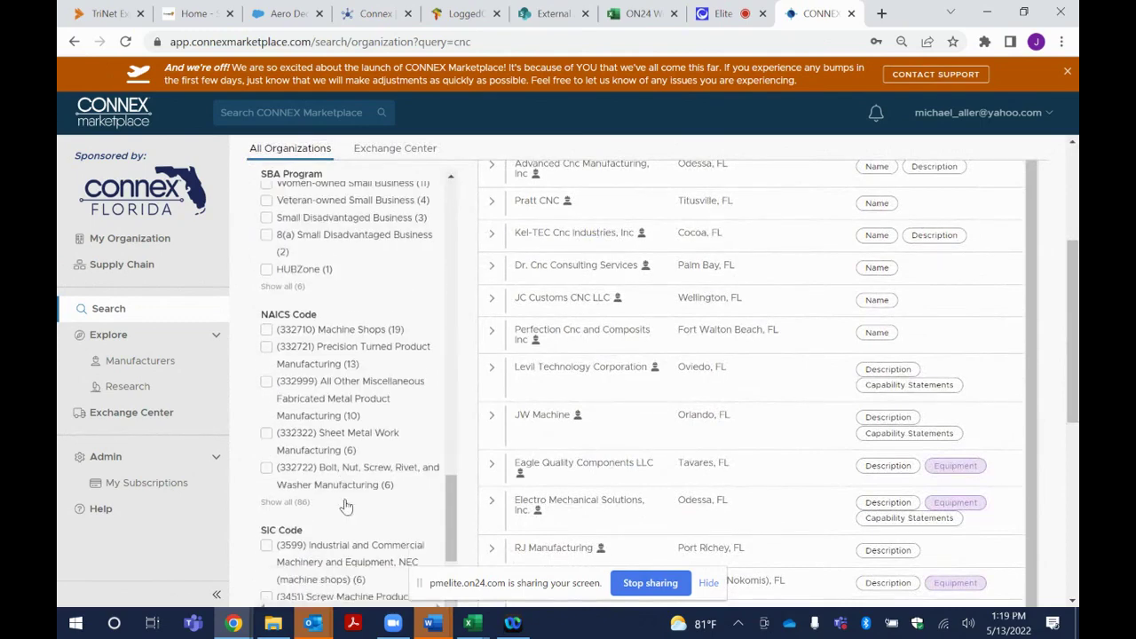
pyautogui.scroll(-2, 347, 506)
pyautogui.scroll(10, 348, 504)
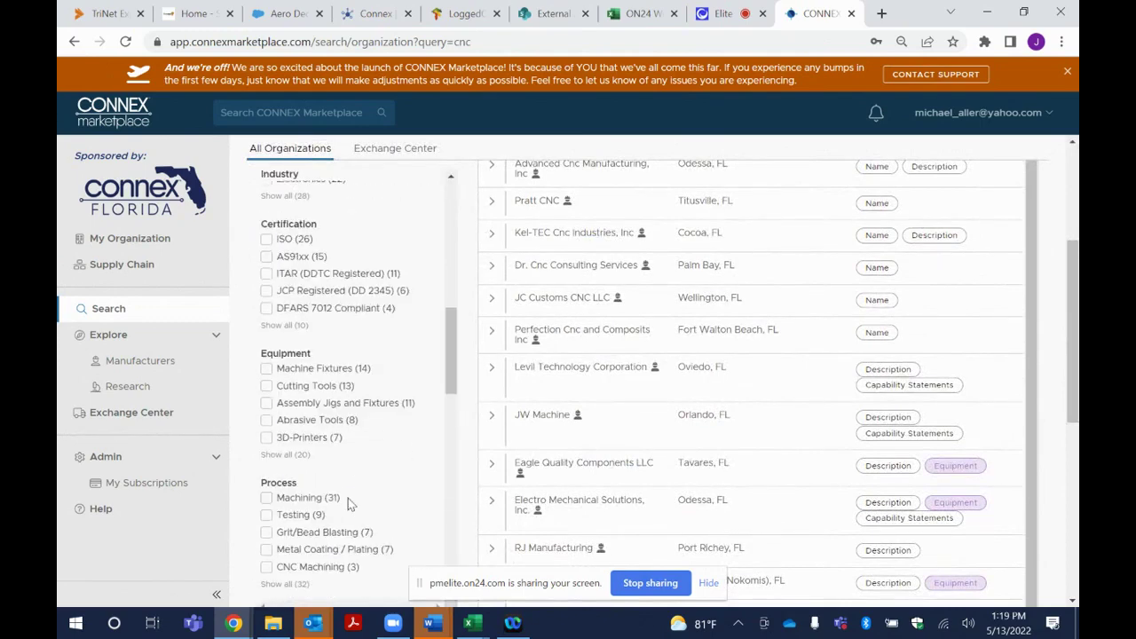
pyautogui.scroll(5, 347, 498)
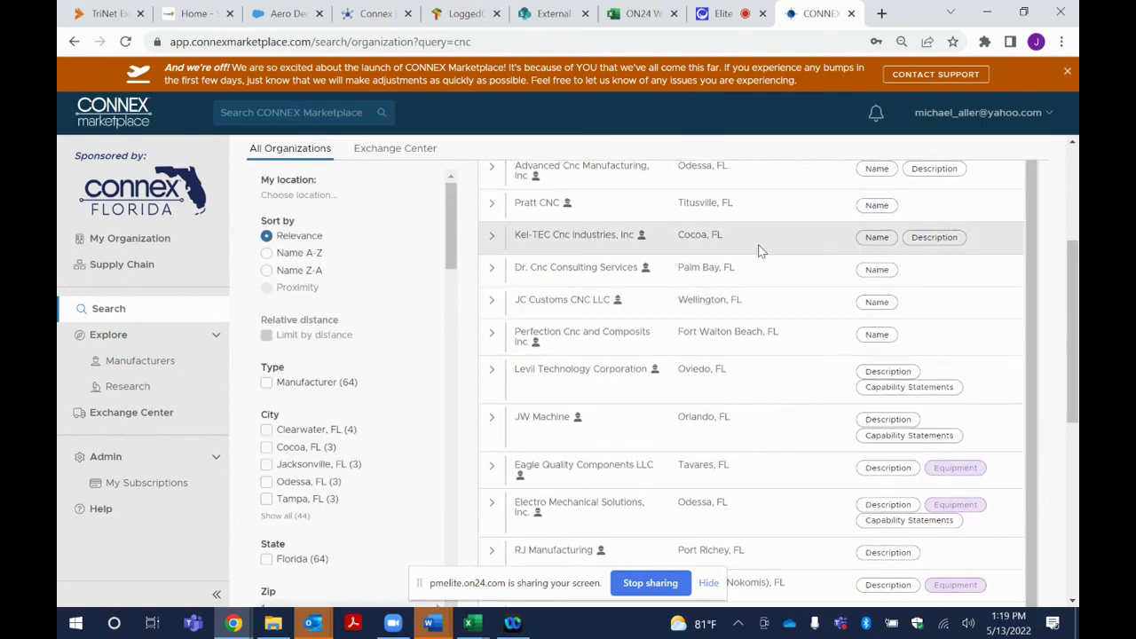
pyautogui.scroll(3, 758, 251)
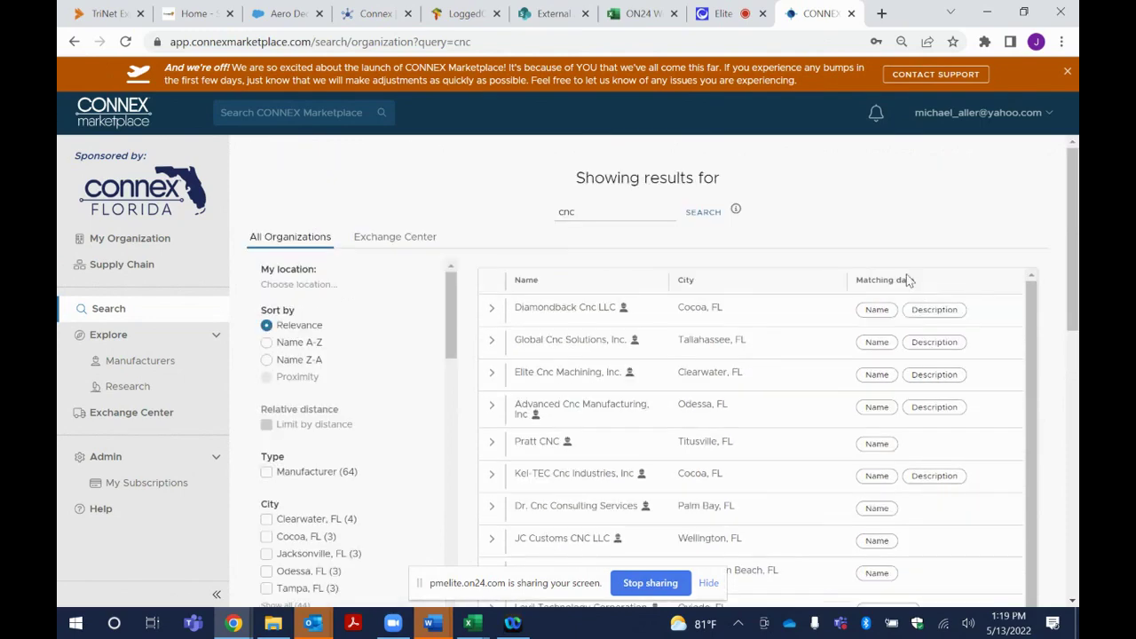
pyautogui.click(493, 312)
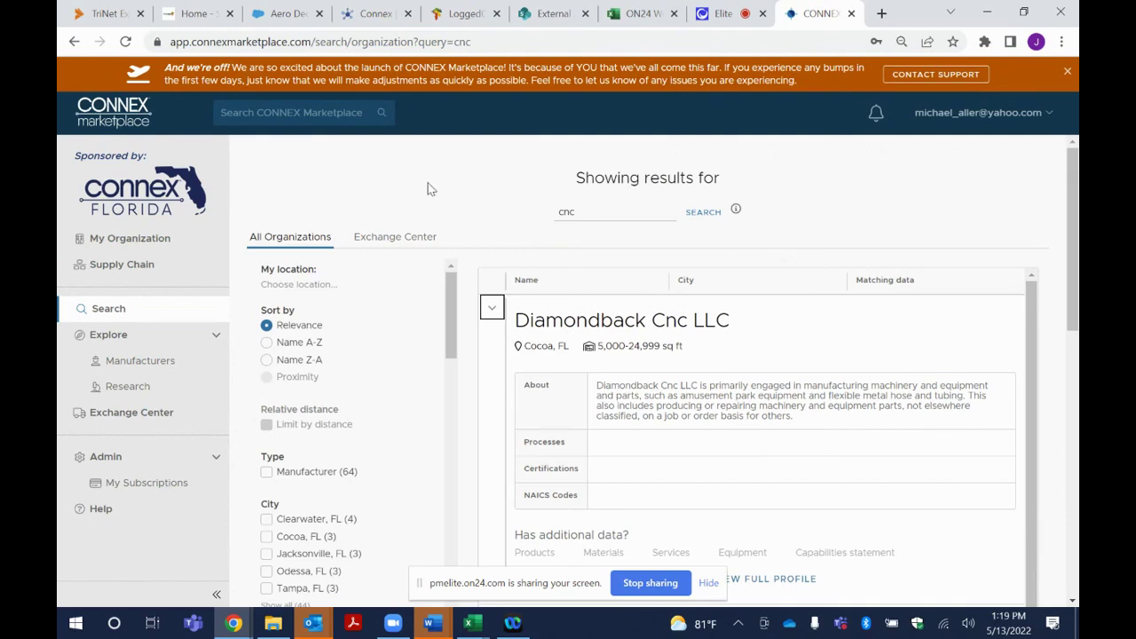
pyautogui.click(146, 370)
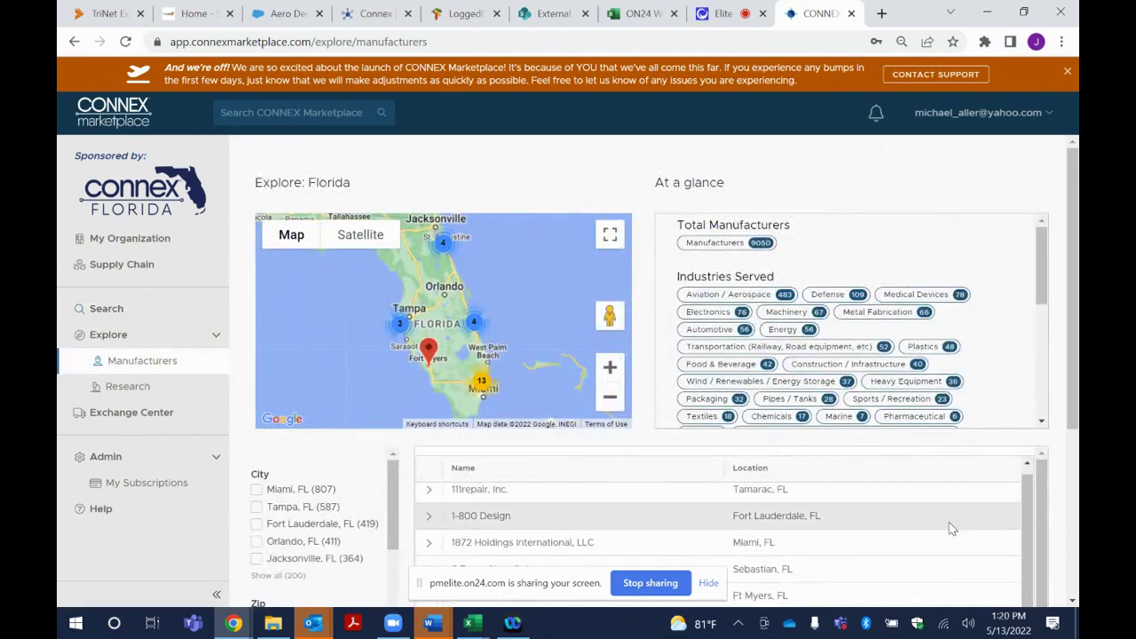
# Filter the Florida manufacturers to zip code 33619
pyautogui.scroll(-2, 948, 515)
pyautogui.scroll(-3, 335, 403)
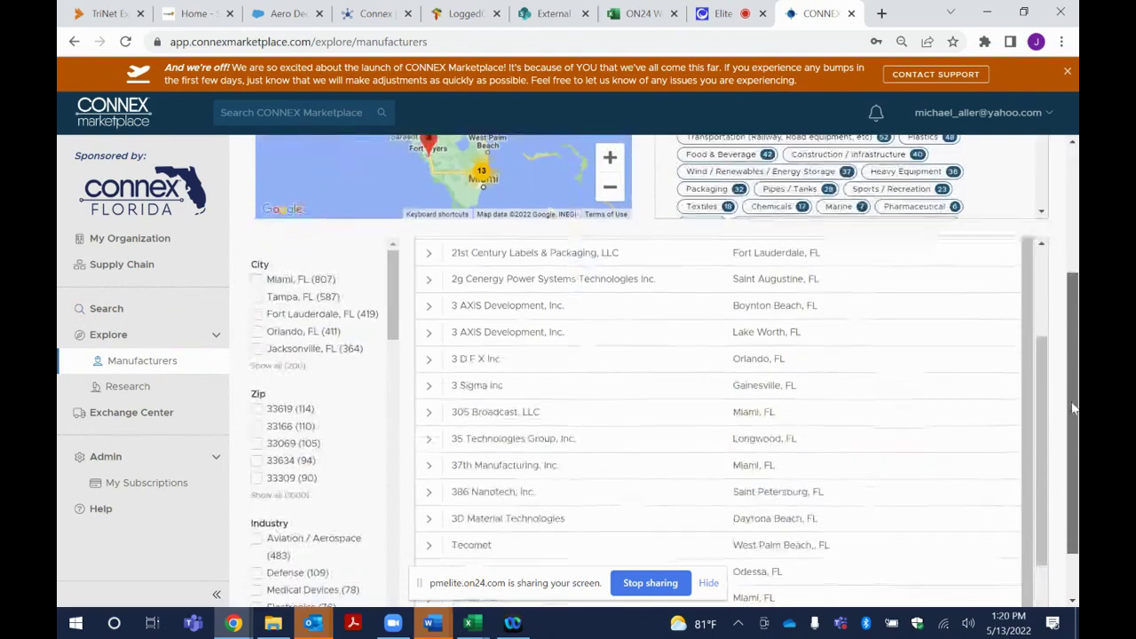
pyautogui.click(255, 411)
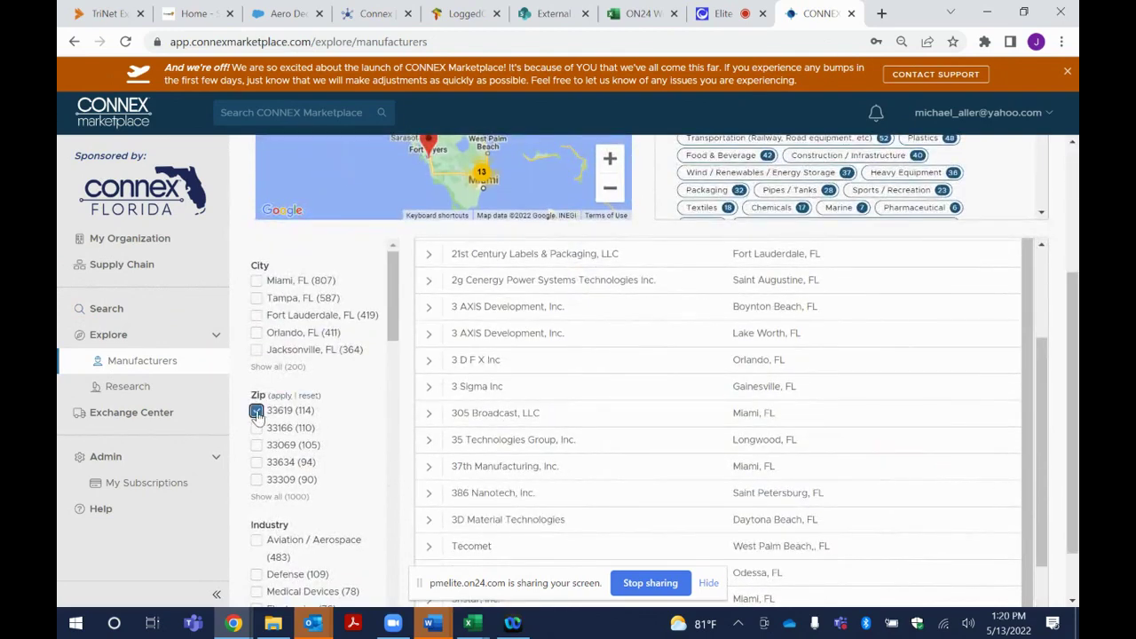
pyautogui.click(279, 396)
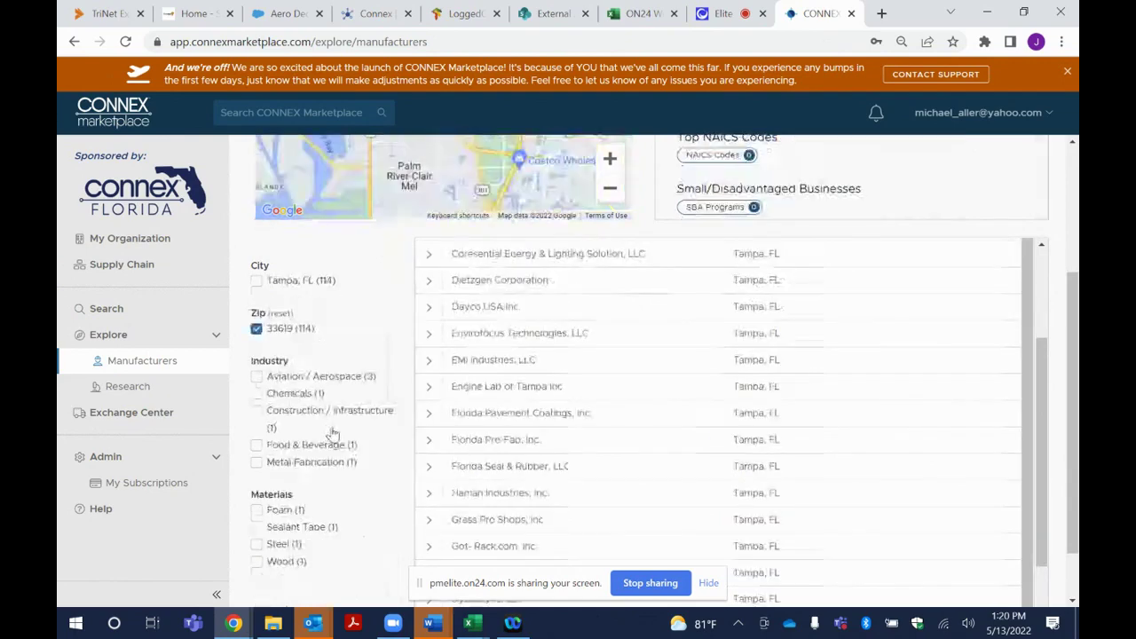
# Narrow the list to Aviation / Aerospace, leaving three, then open the search page
pyautogui.scroll(-1, 341, 433)
pyautogui.click(256, 308)
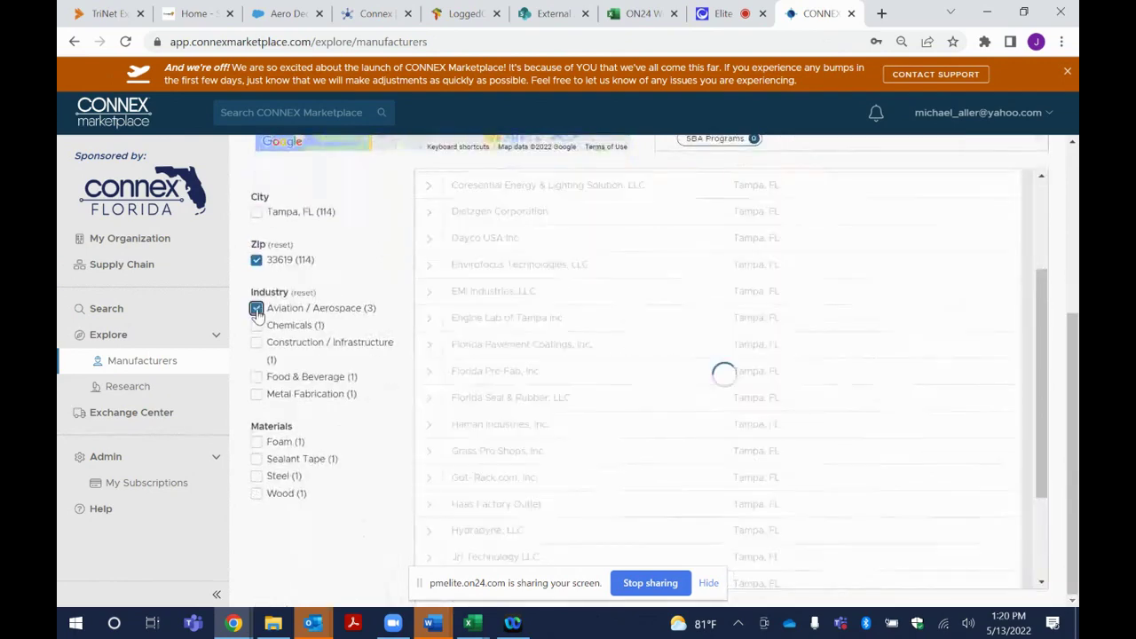
pyautogui.scroll(3, 351, 376)
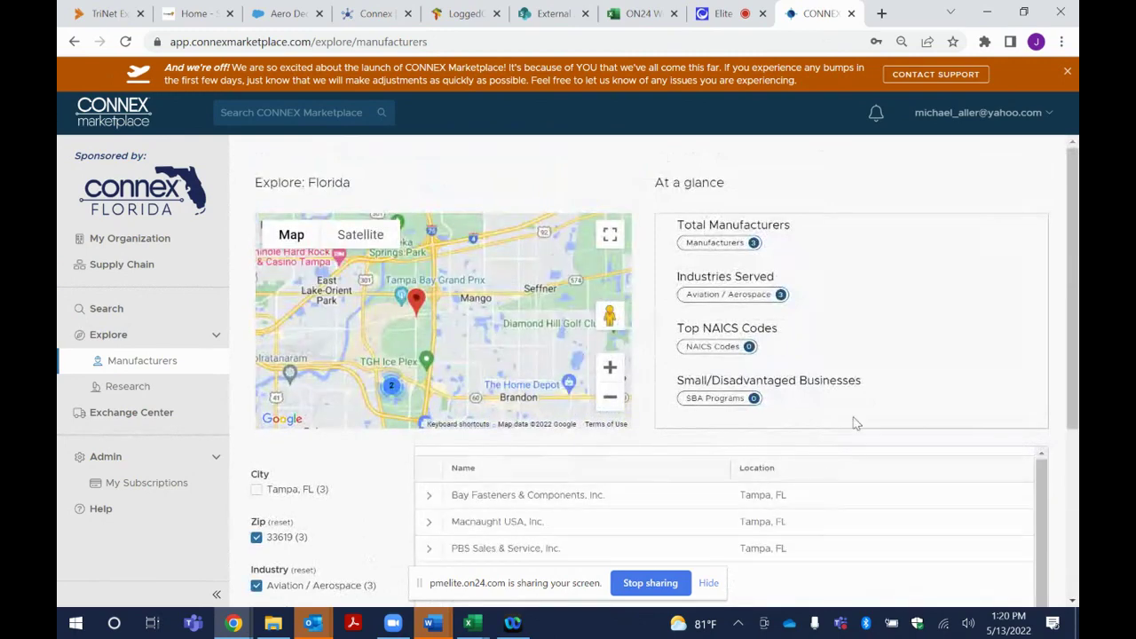
pyautogui.scroll(-2, 856, 421)
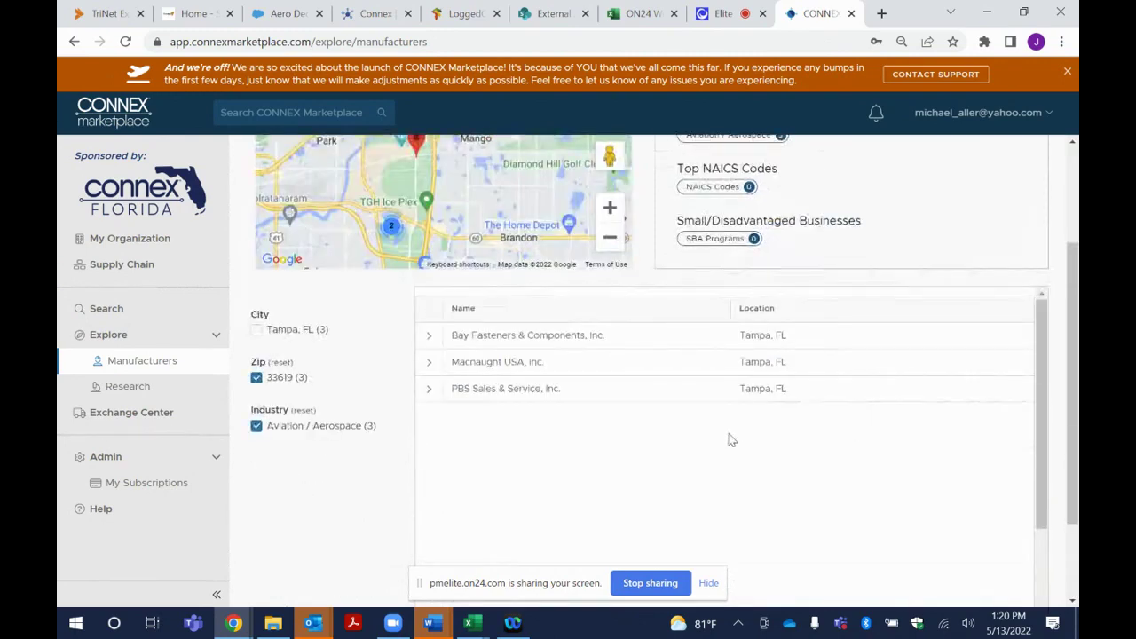
pyautogui.scroll(2, 733, 439)
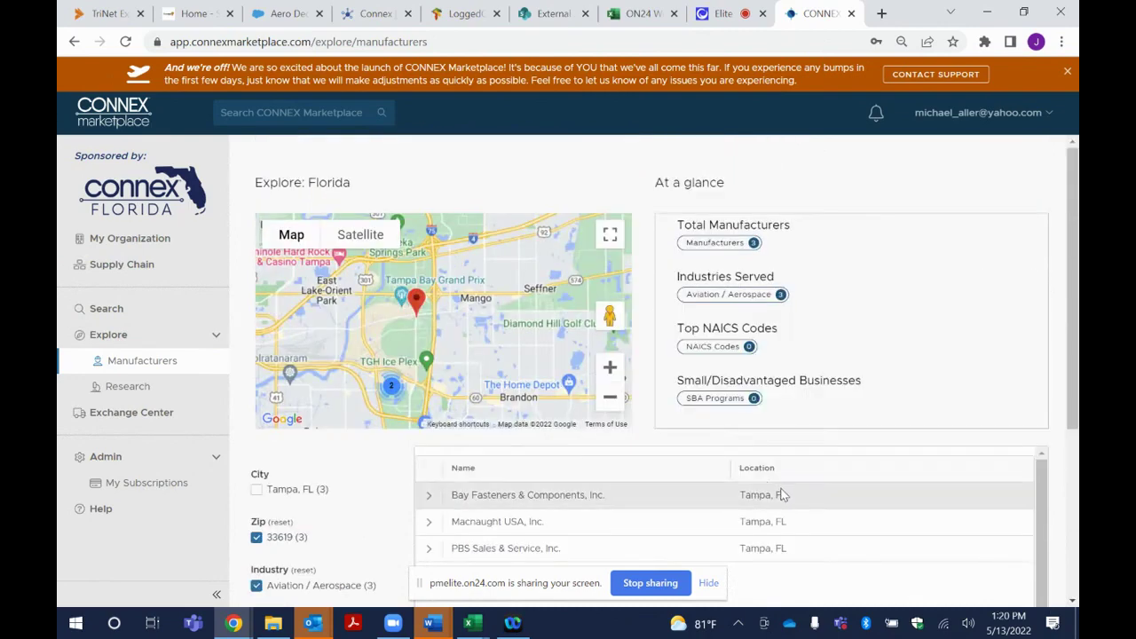
pyautogui.click(107, 312)
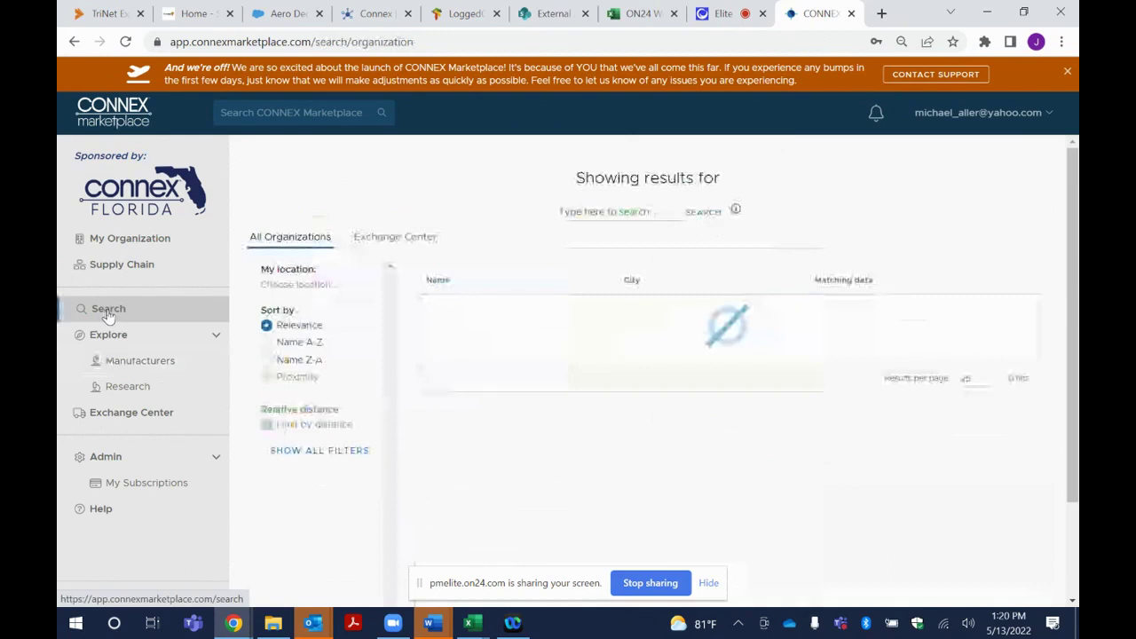
# Search the Exchange Center listings for aluminum, returning 8 hits
pyautogui.click(395, 247)
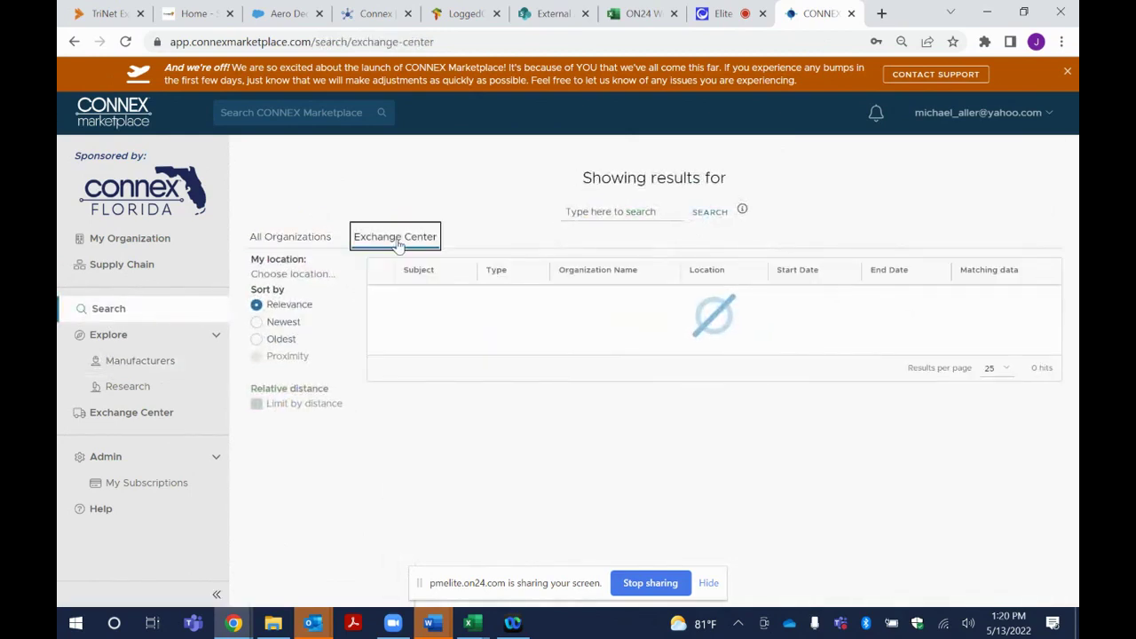
pyautogui.click(304, 239)
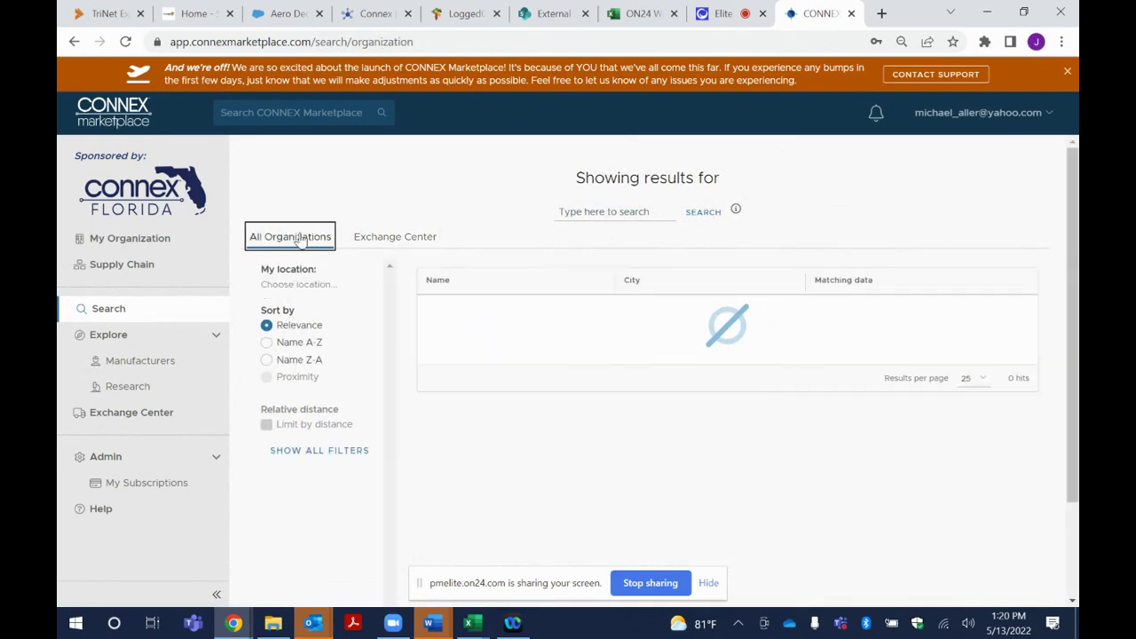
pyautogui.click(407, 241)
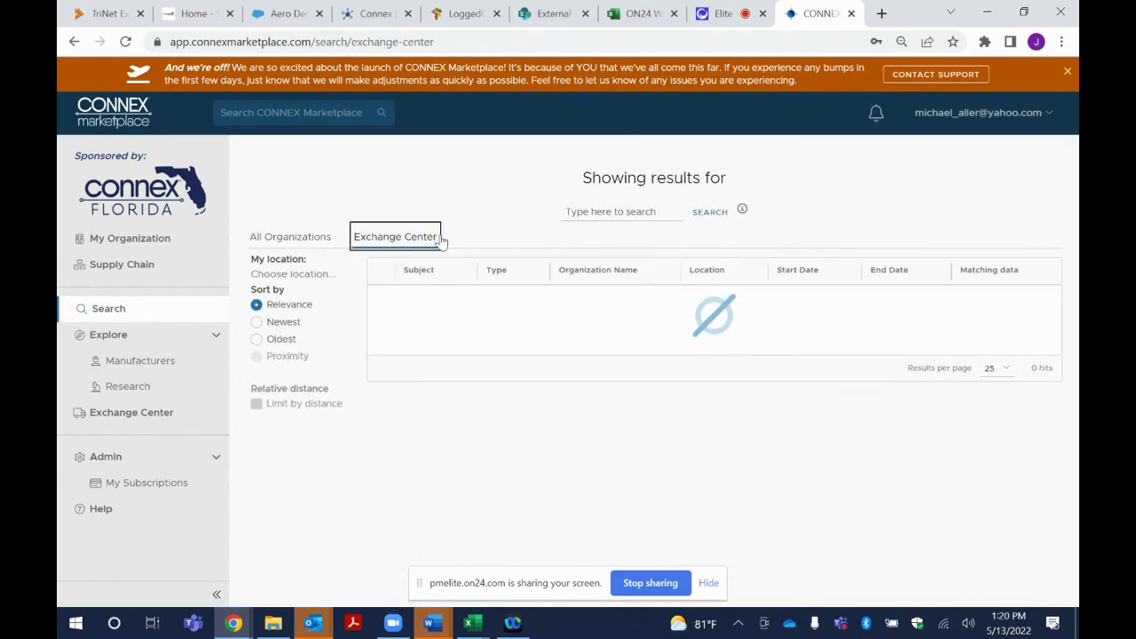
pyautogui.click(608, 213)
pyautogui.write('aluminum')
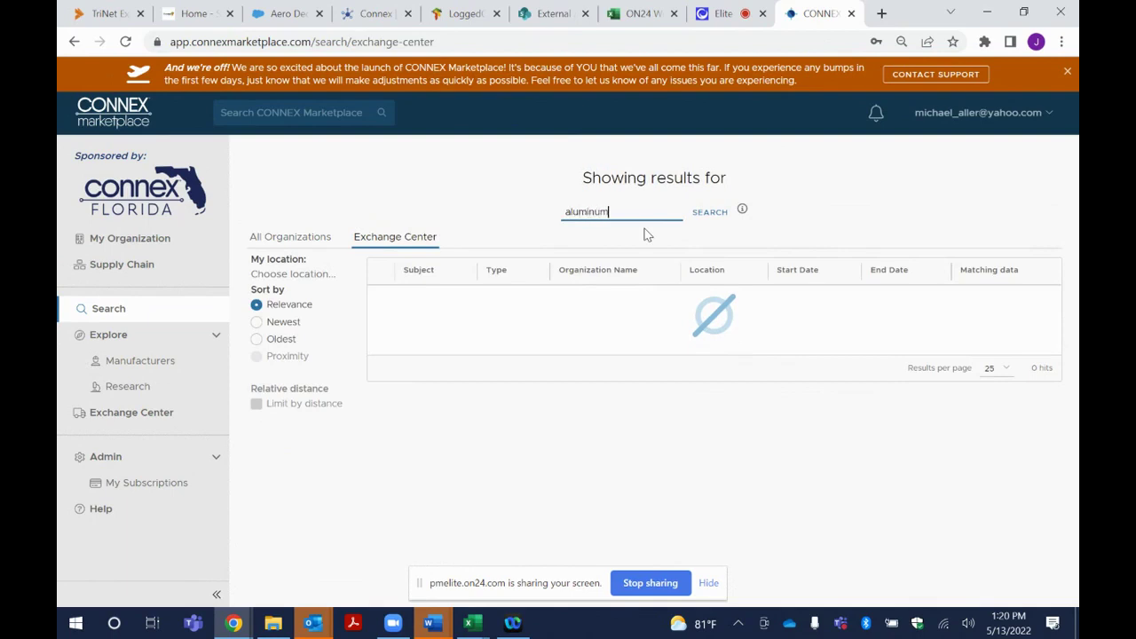
pyautogui.press('Return')
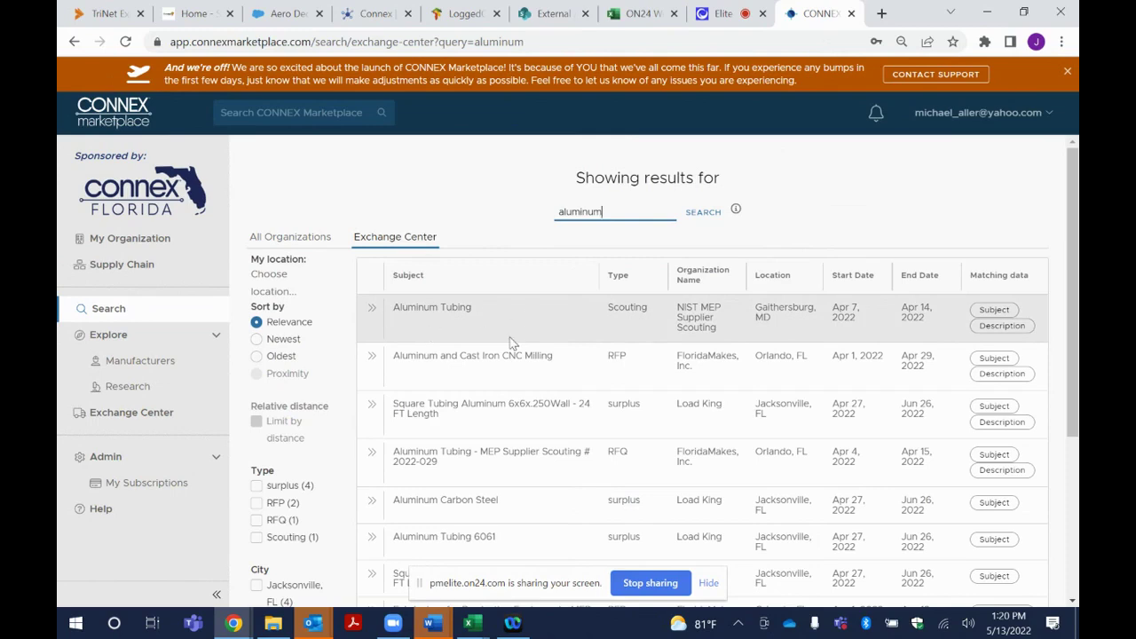
# Open the details of the NIST MEP Aluminum Tubing listing
pyautogui.scroll(-1, 515, 343)
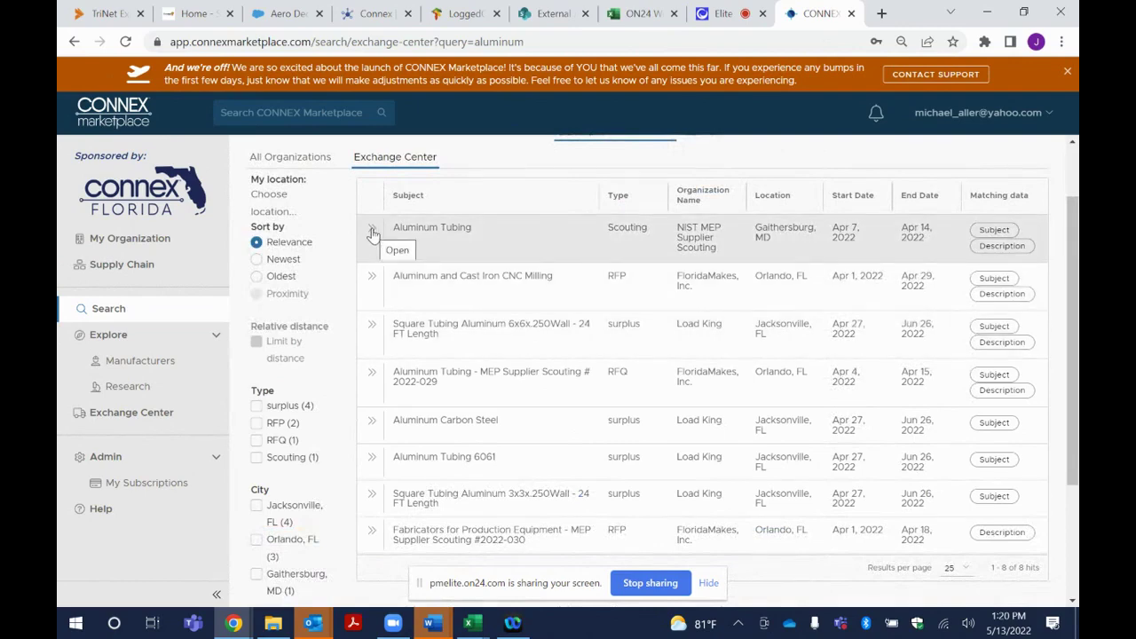
pyautogui.click(373, 230)
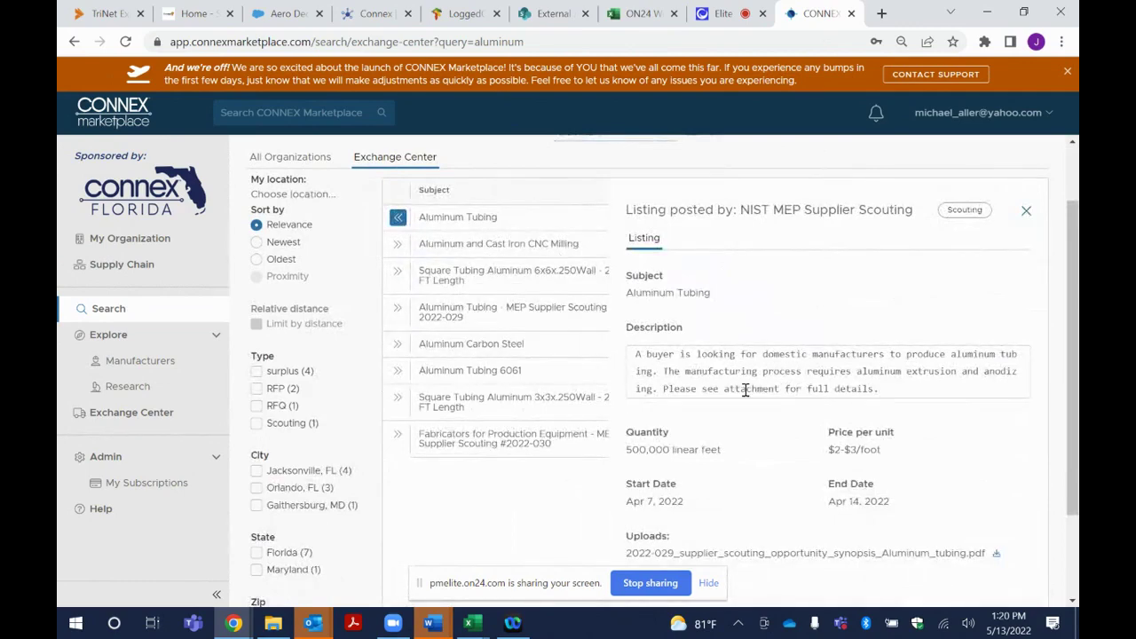
pyautogui.scroll(-3, 790, 500)
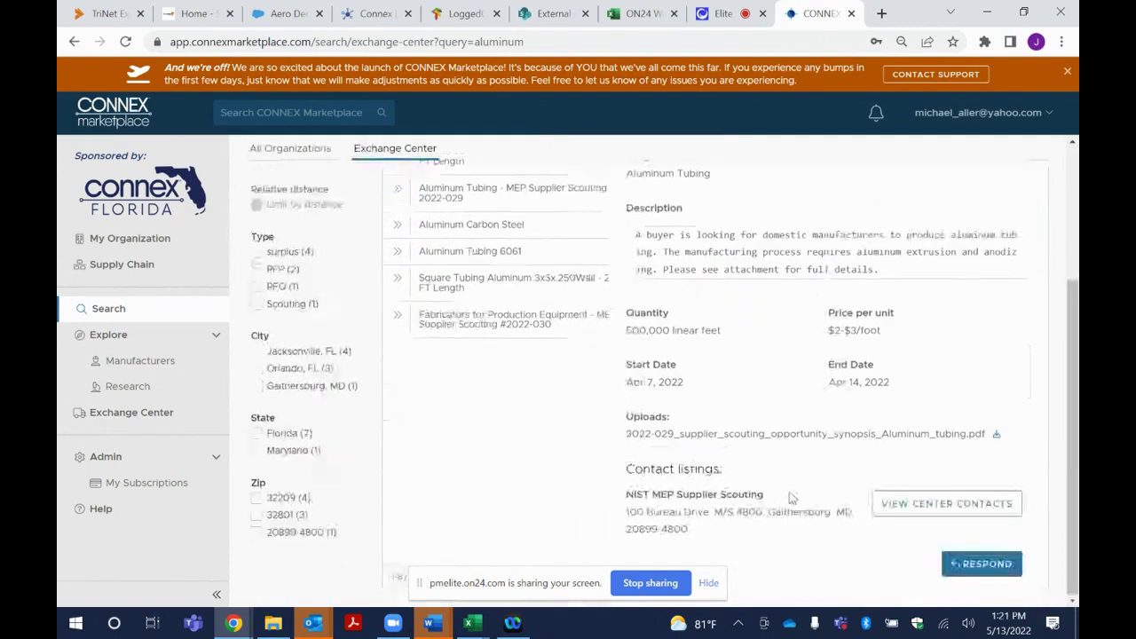
pyautogui.click(987, 563)
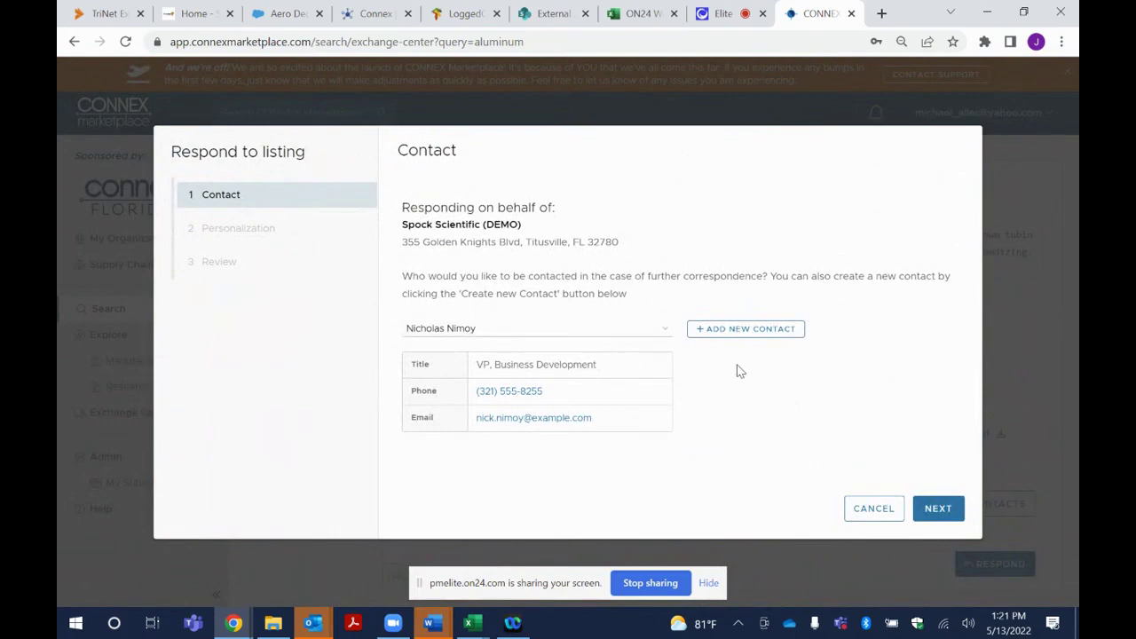
pyautogui.click(938, 507)
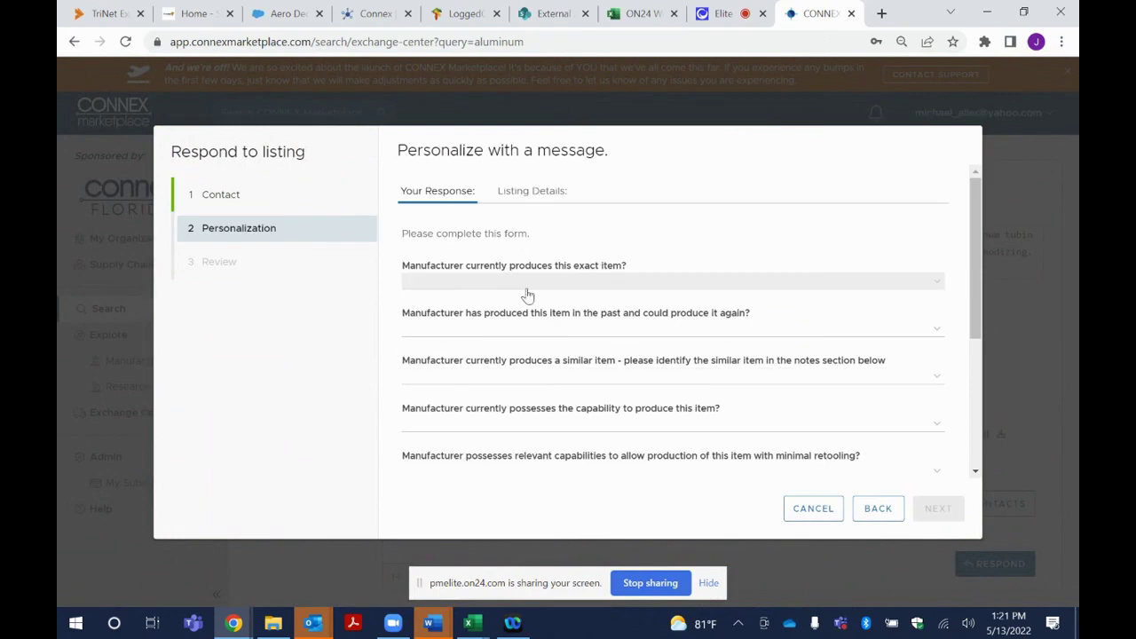
pyautogui.click(936, 282)
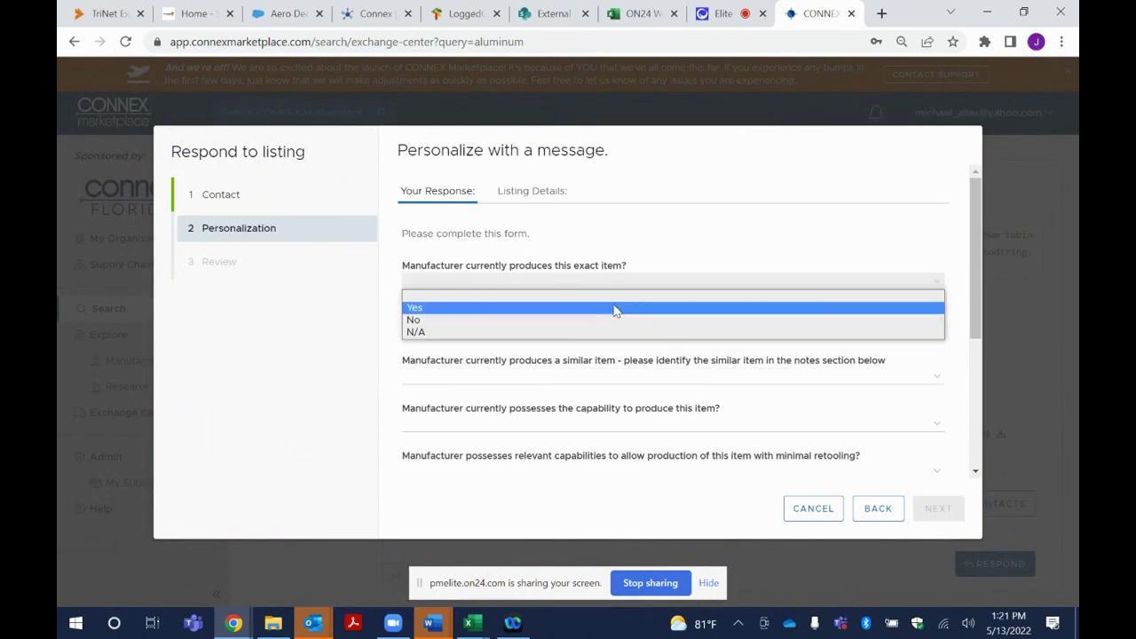
pyautogui.click(618, 308)
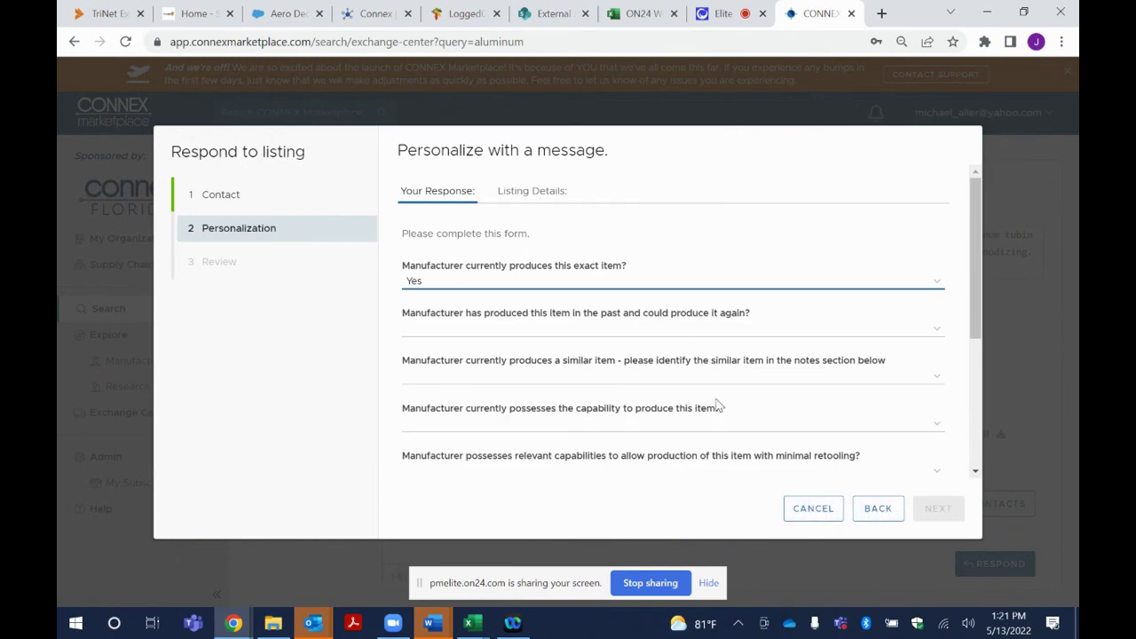
pyautogui.click(818, 511)
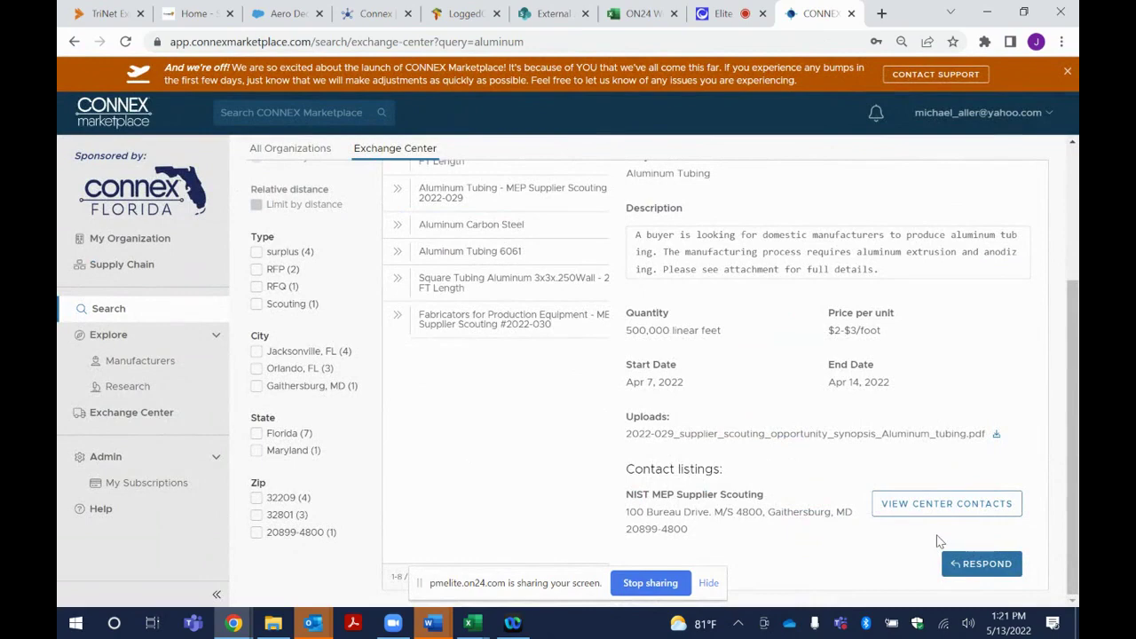
pyautogui.scroll(3, 763, 431)
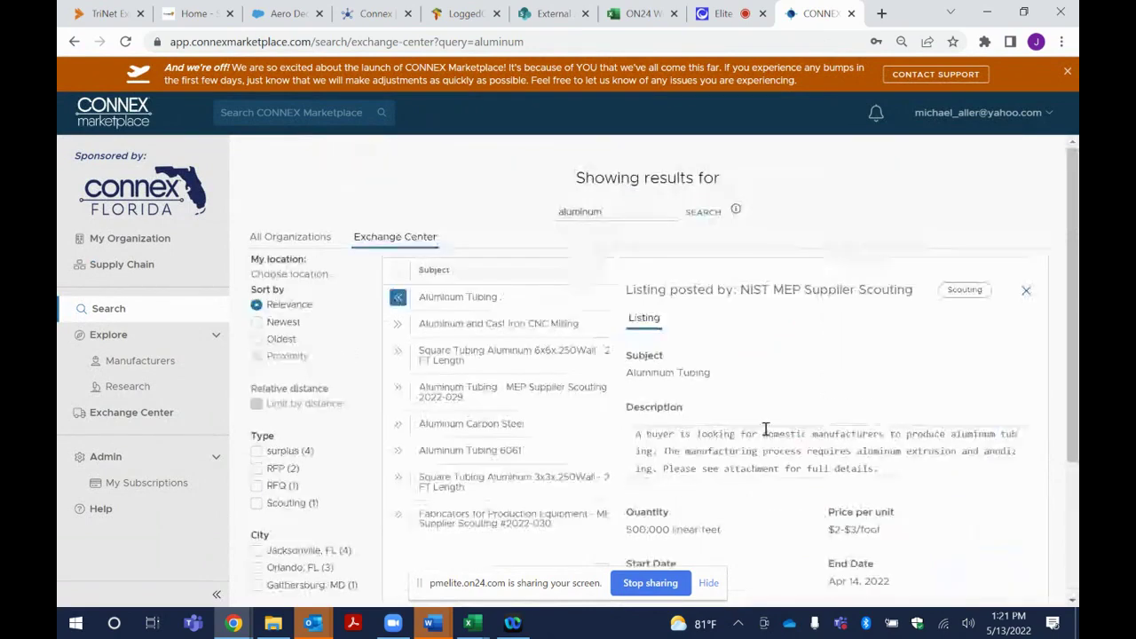
pyautogui.scroll(-5, 770, 432)
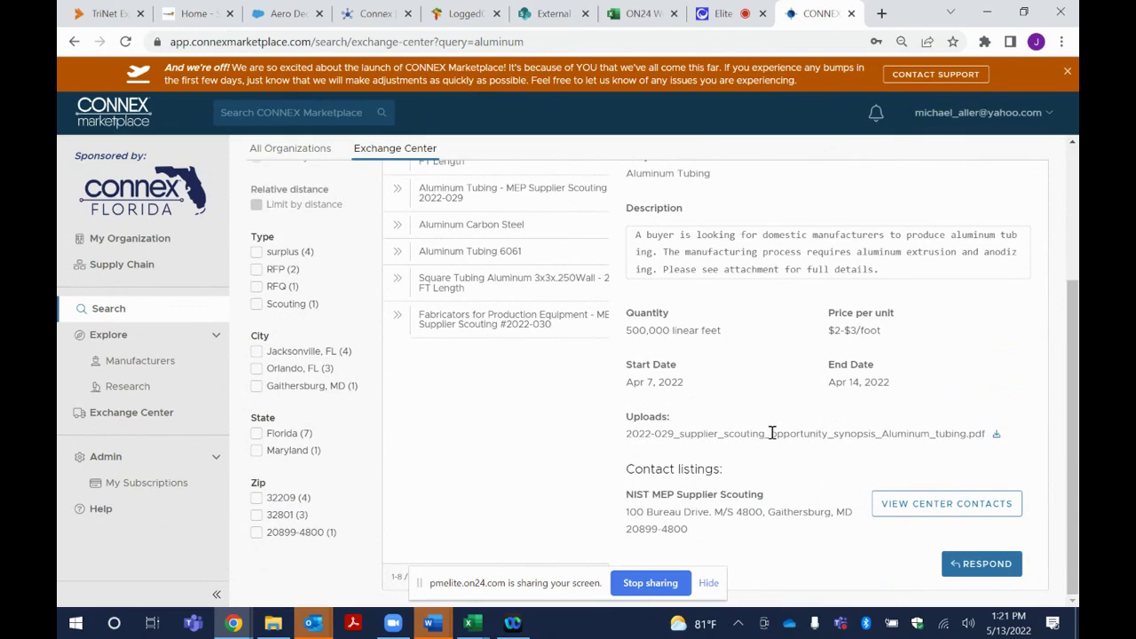
pyautogui.click(988, 571)
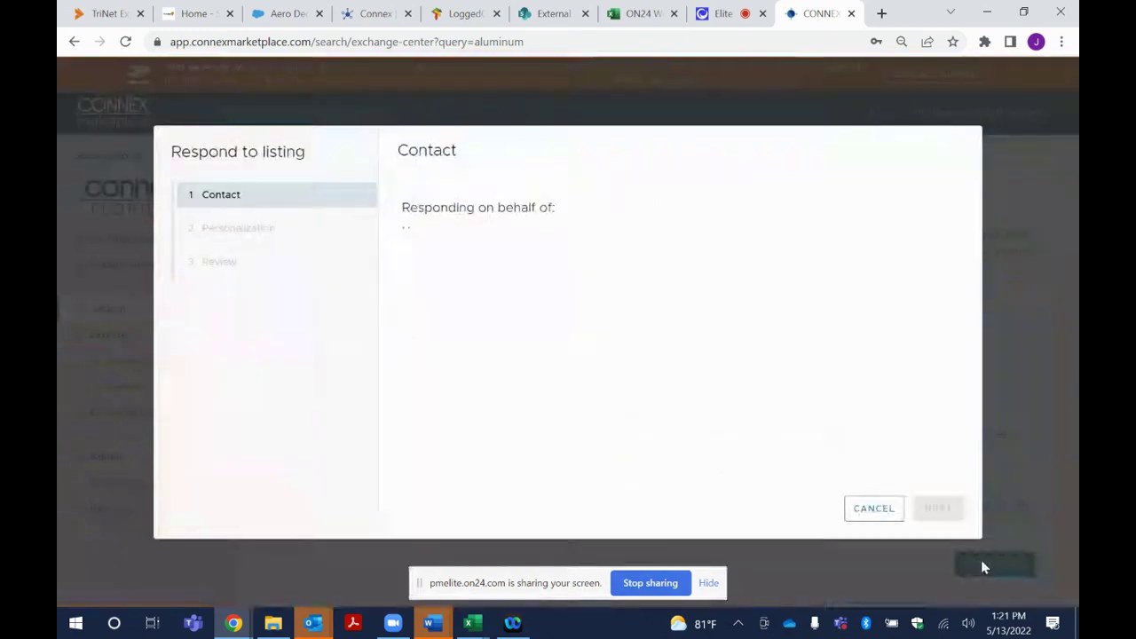
pyautogui.click(875, 509)
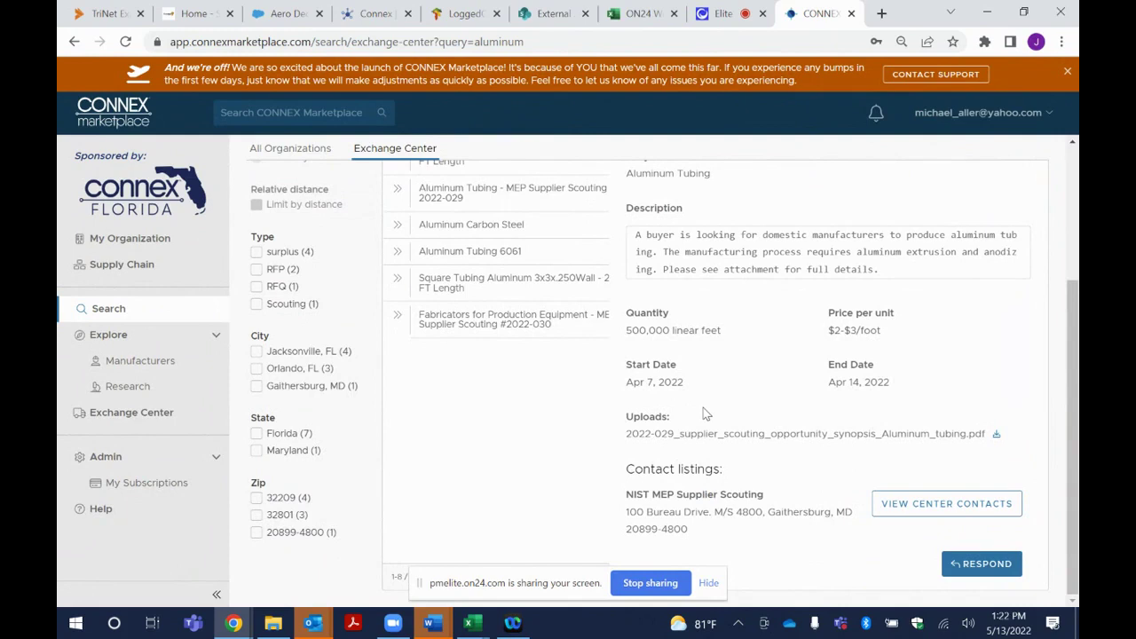
pyautogui.scroll(3, 706, 414)
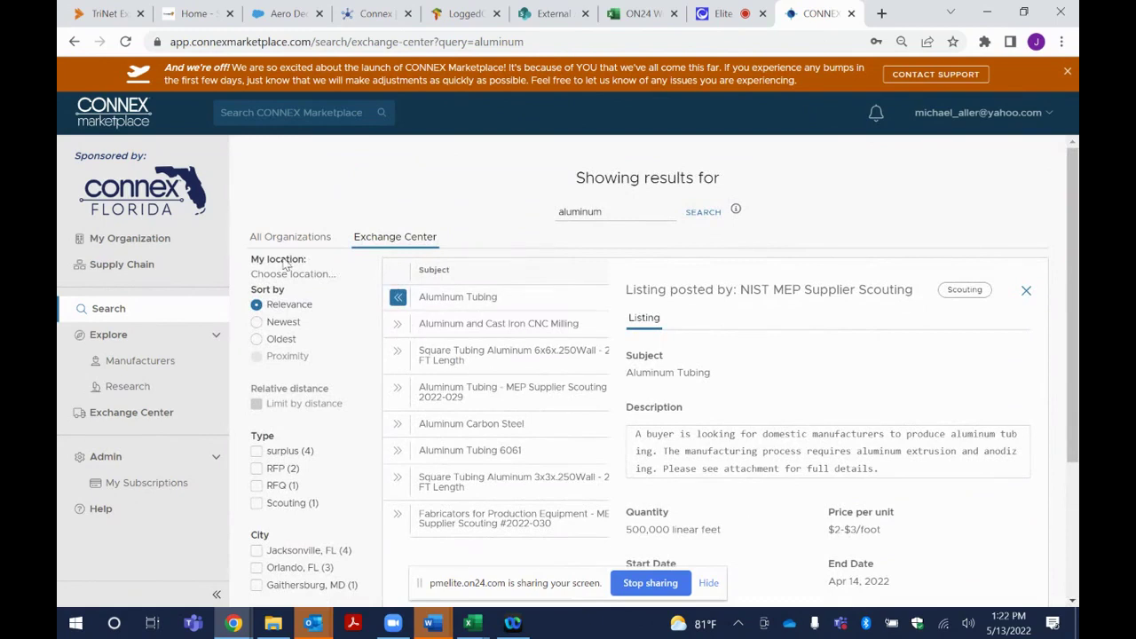
# Open Exchange Center and start a new listing with + ADD LISTING
pyautogui.click(128, 414)
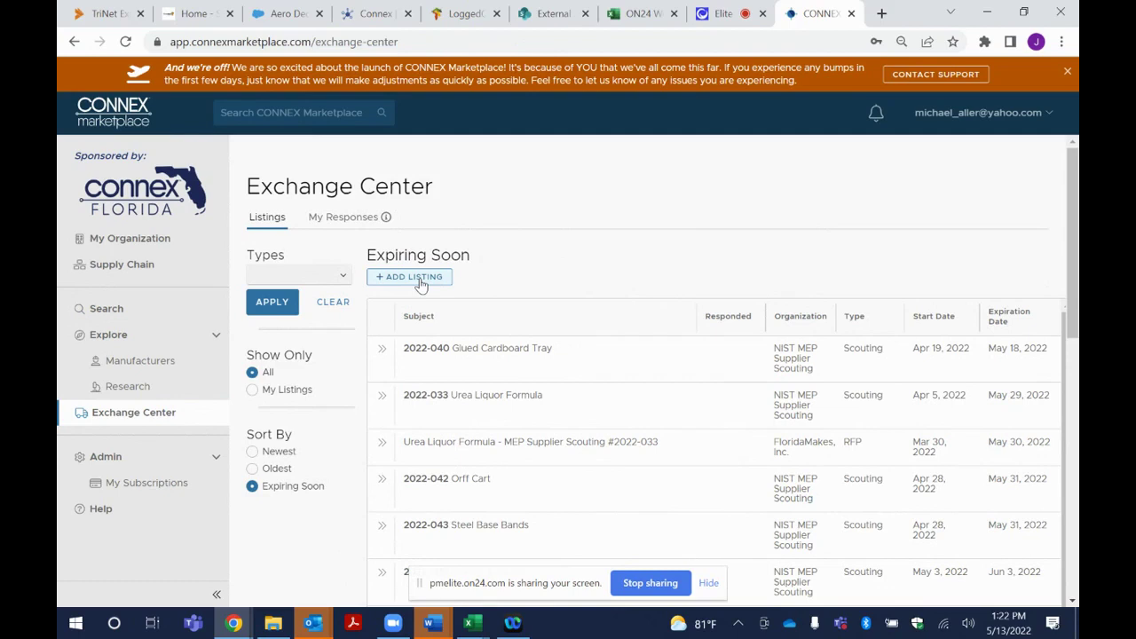
pyautogui.click(420, 280)
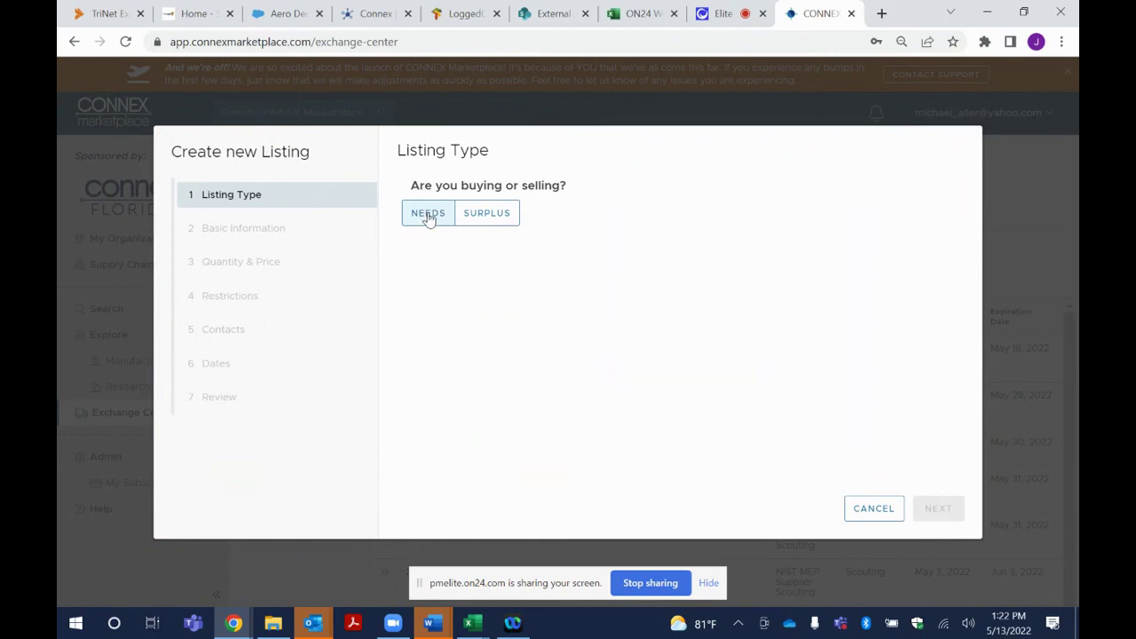
# Set the listing type to Needs with RFQ and advance to Basic Information
pyautogui.click(502, 217)
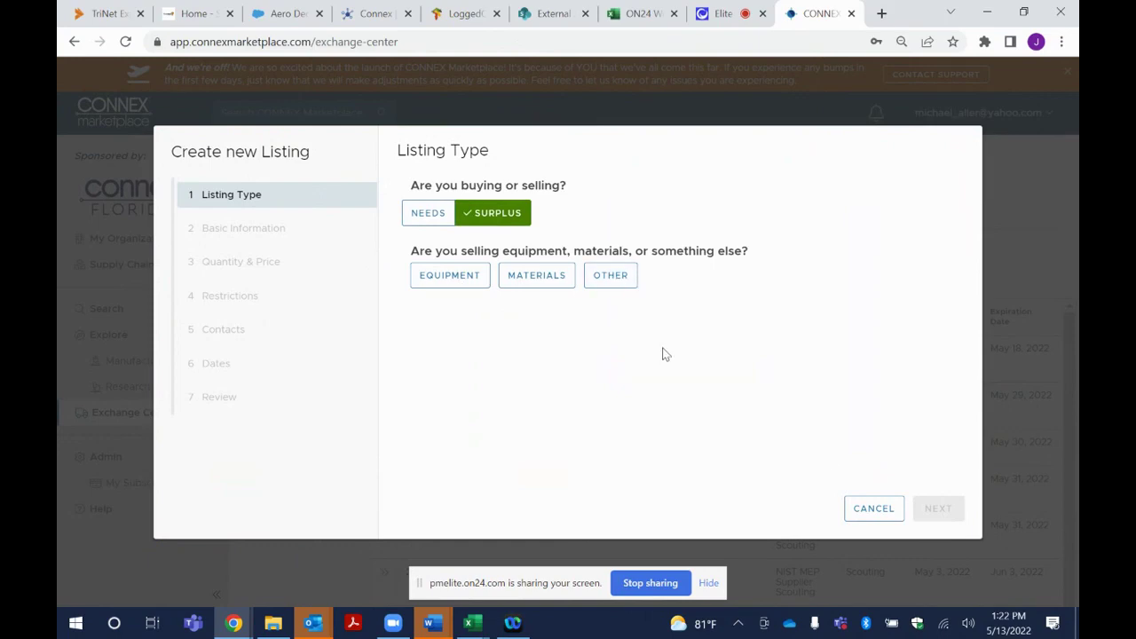
pyautogui.click(433, 219)
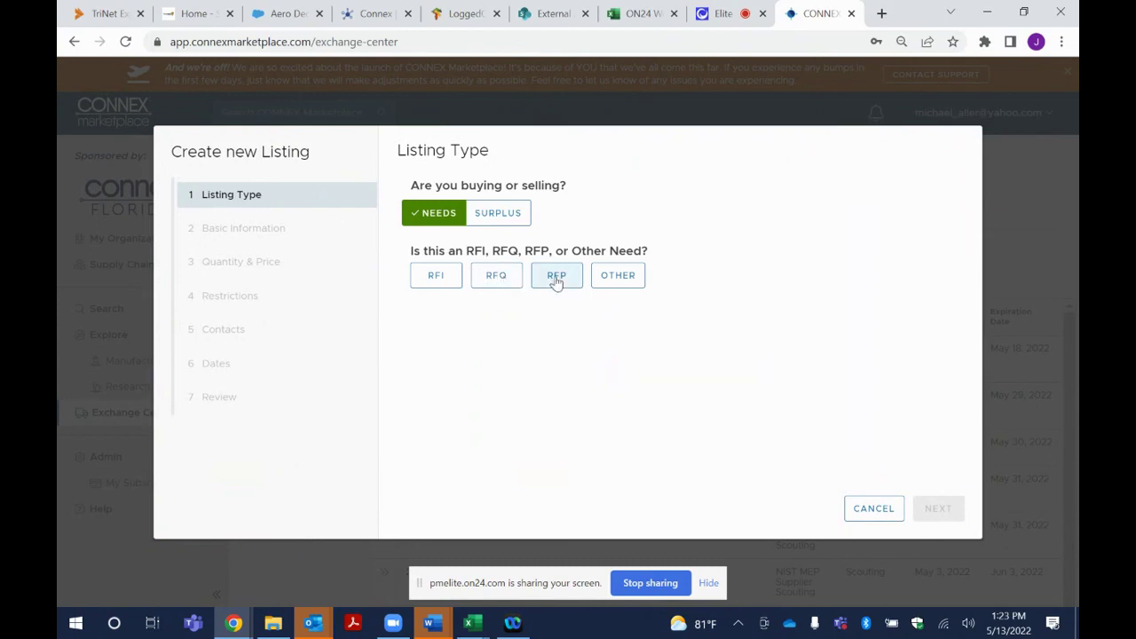
pyautogui.click(494, 278)
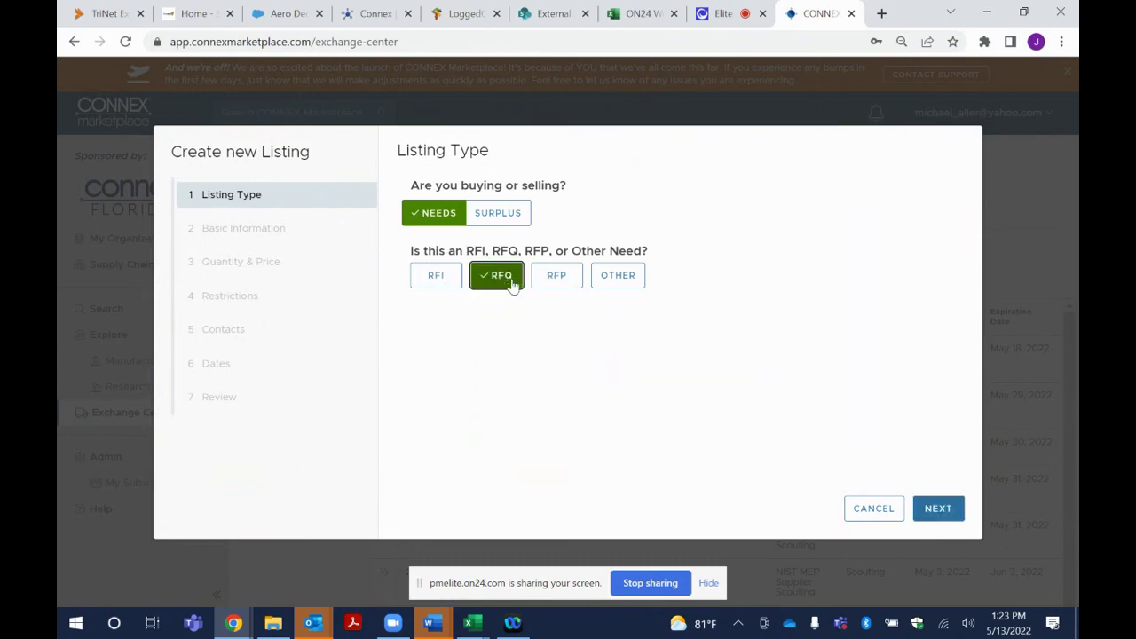
pyautogui.click(940, 511)
pyautogui.click(477, 200)
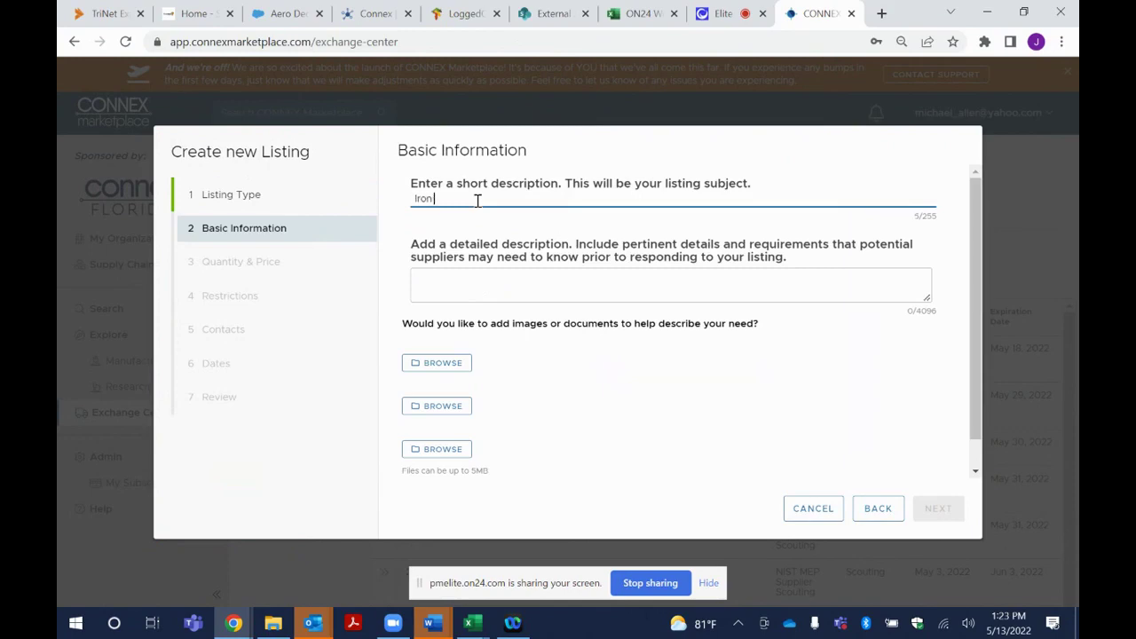
# Enter 'detail' as the detailed description, attach no file, and advance to Quantity & Price
pyautogui.press('Tab')
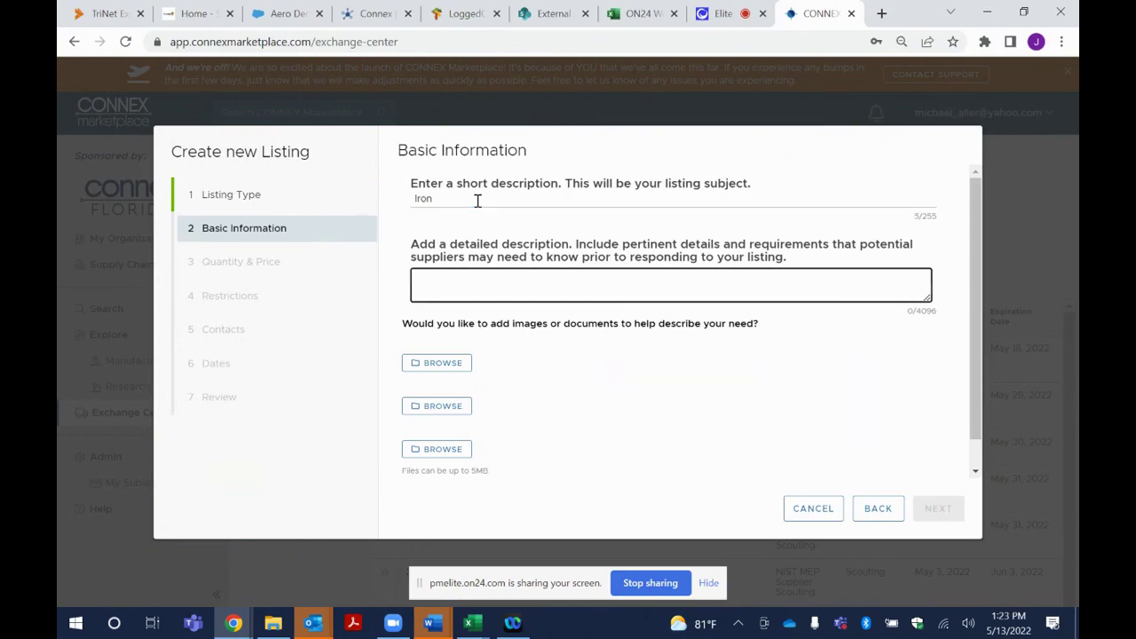
pyautogui.write('detail')
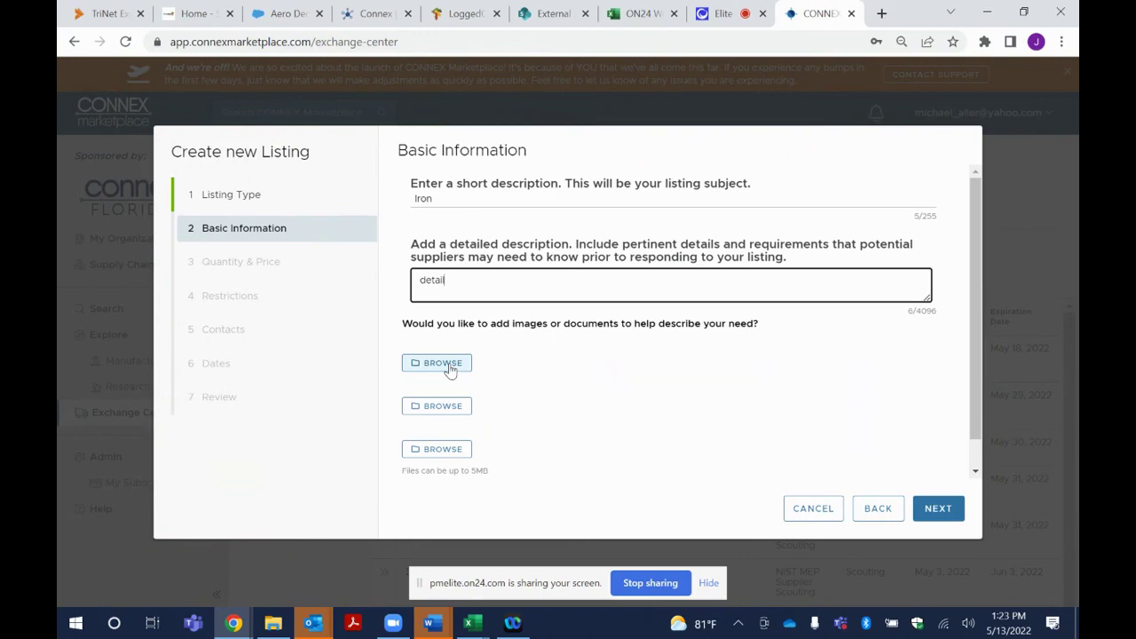
pyautogui.click(450, 370)
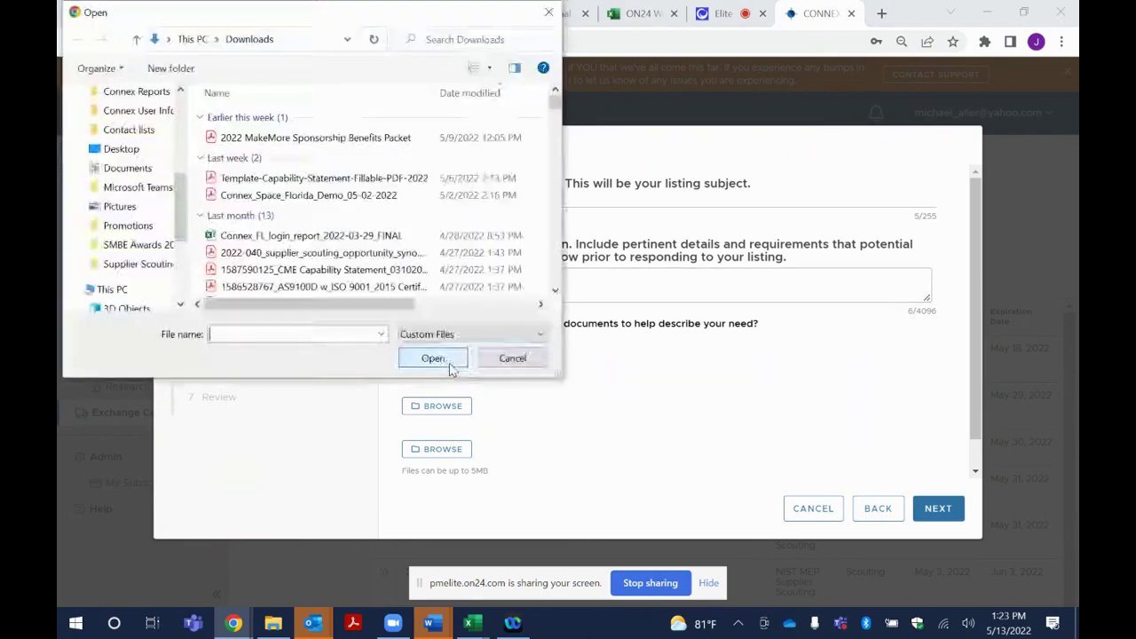
pyautogui.click(497, 359)
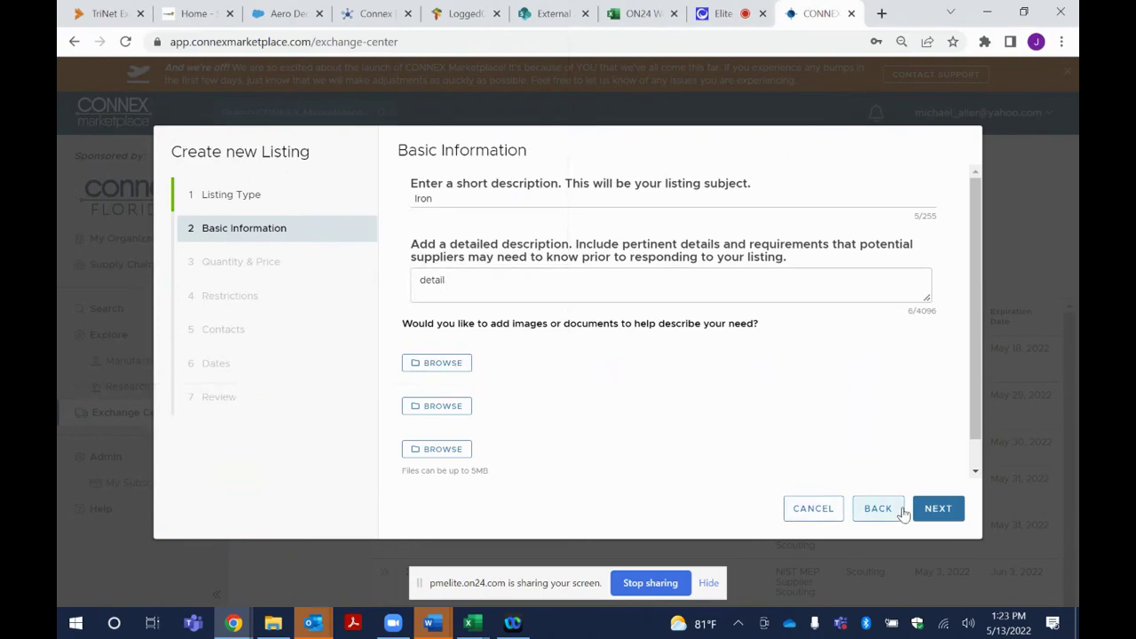
pyautogui.click(943, 513)
pyautogui.click(448, 202)
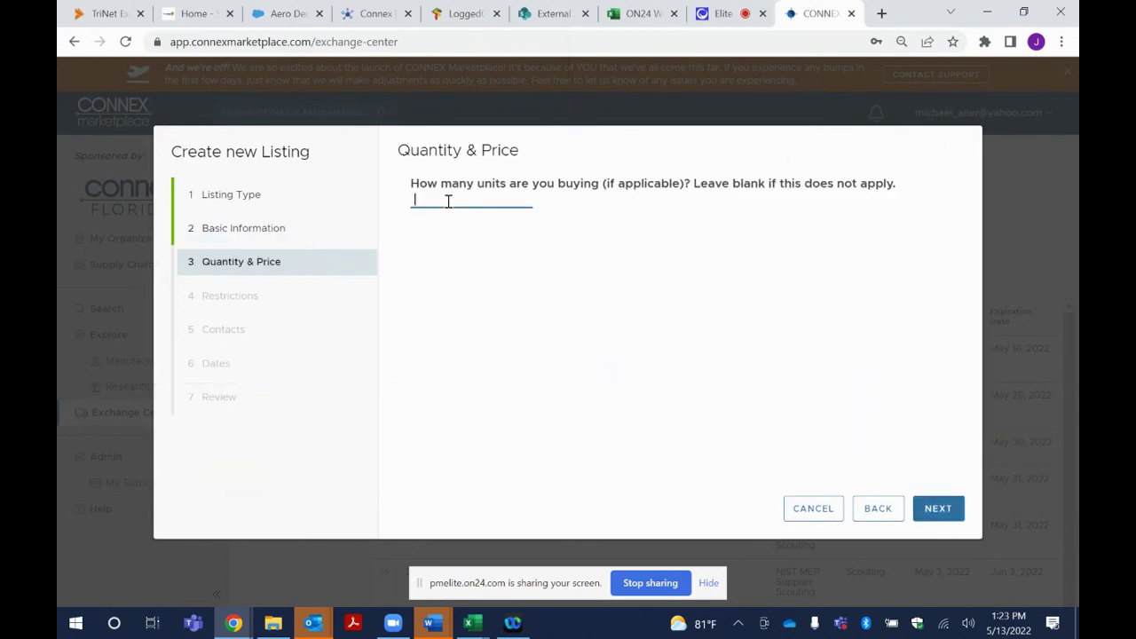
# Enter NA as the listing's restrictions and continue to the contacts step
pyautogui.click(938, 509)
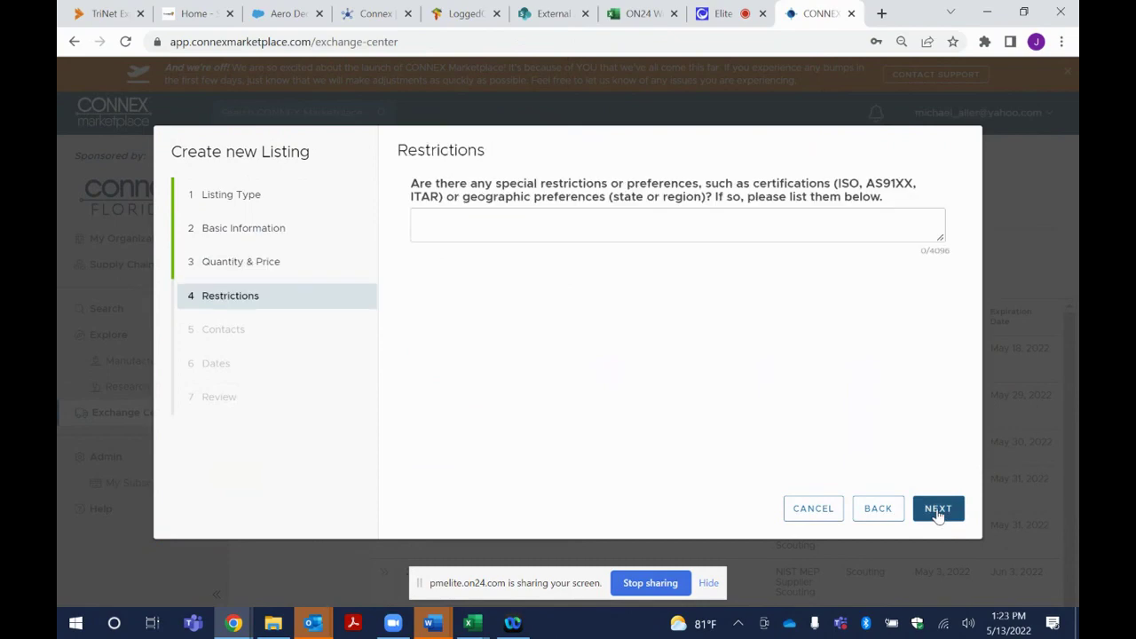
pyautogui.click(527, 215)
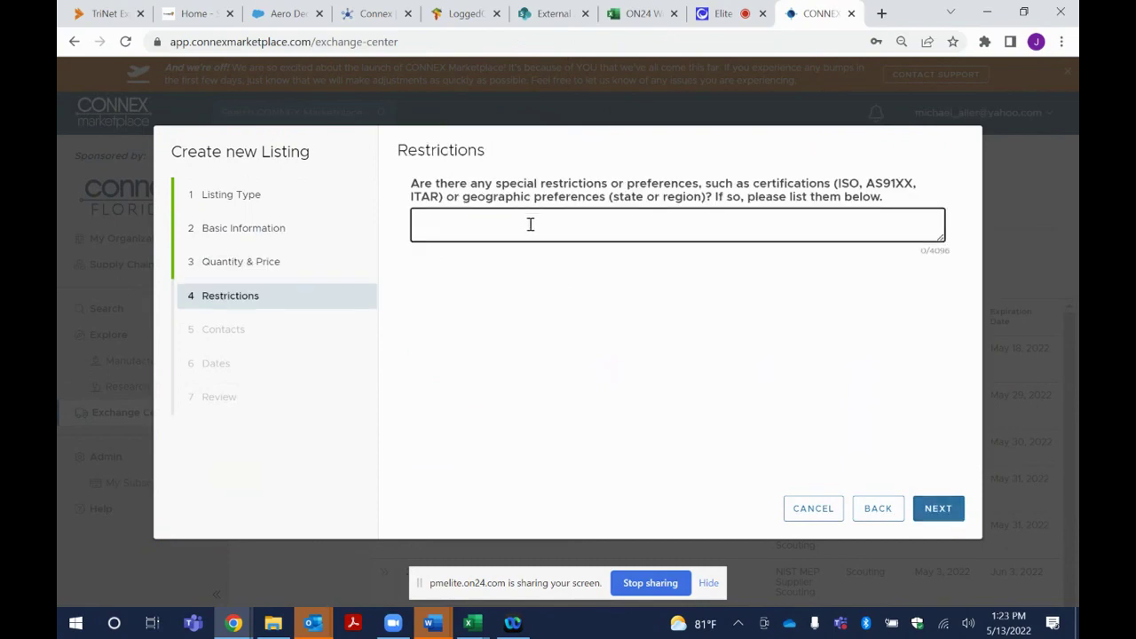
pyautogui.write('N')
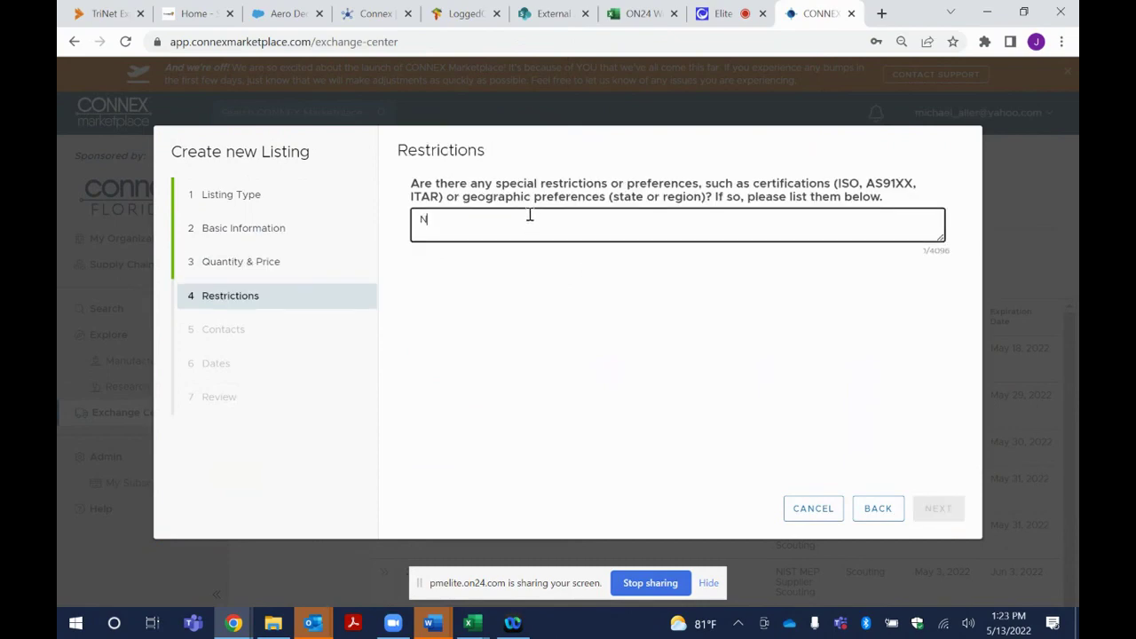
pyautogui.write('A')
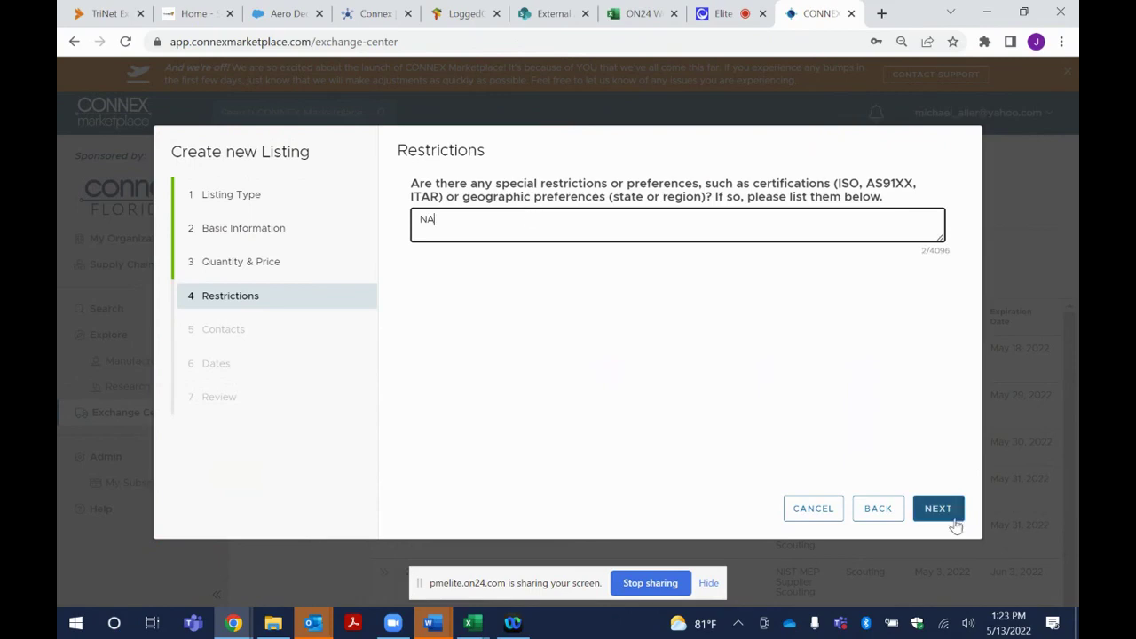
pyautogui.click(941, 511)
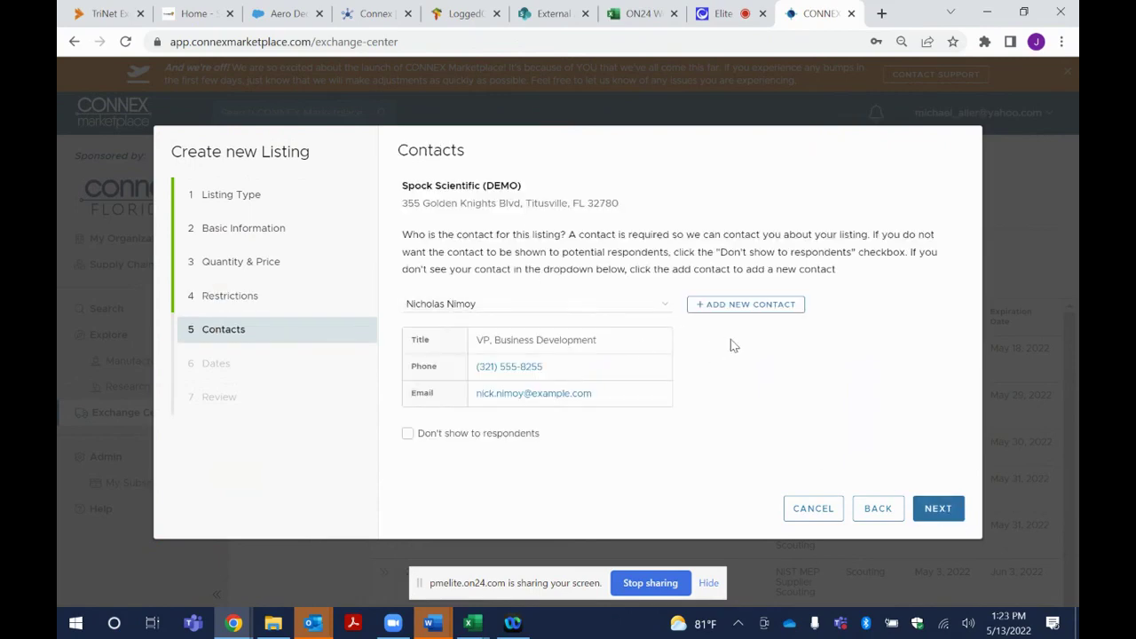
# Choose the President & CEO as the listing contact and advance to the Dates step
pyautogui.click(664, 305)
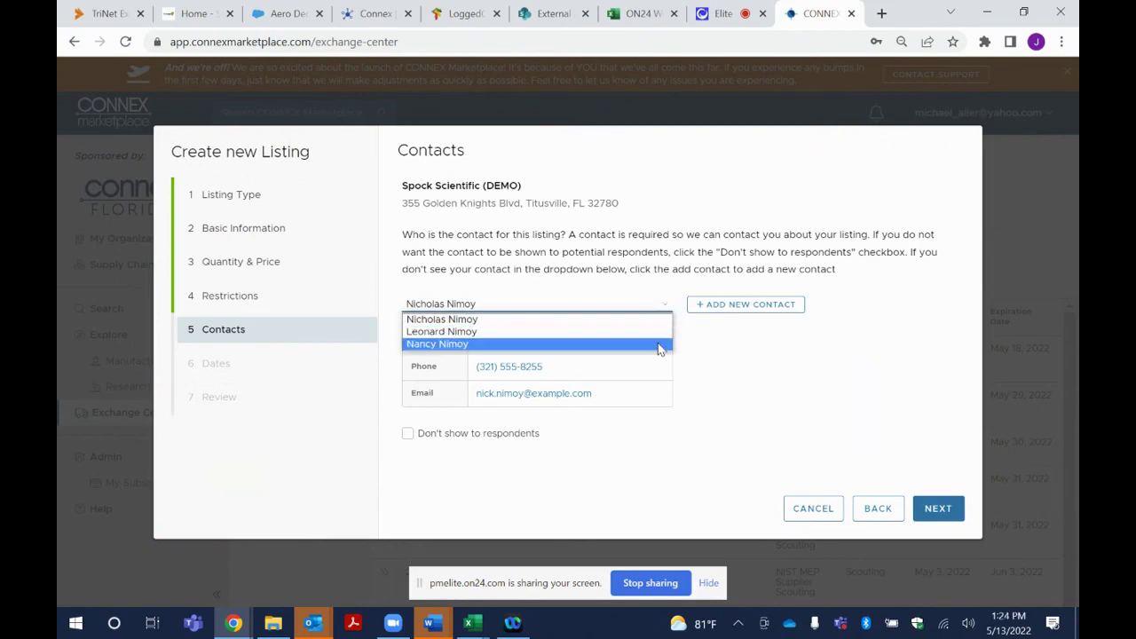
pyautogui.click(614, 333)
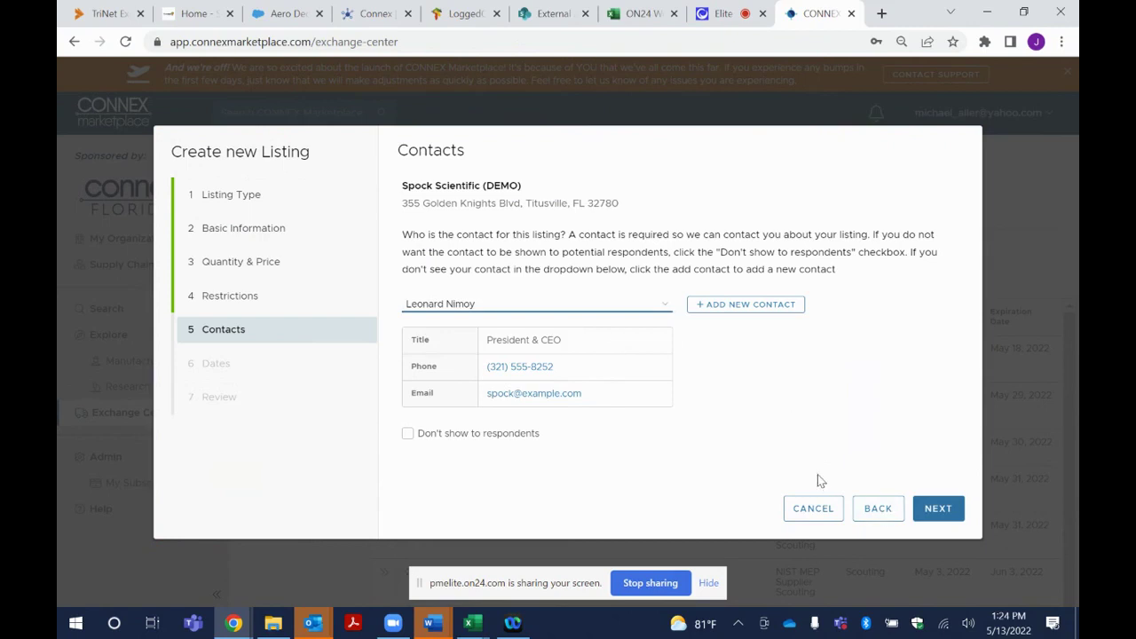
pyautogui.click(938, 509)
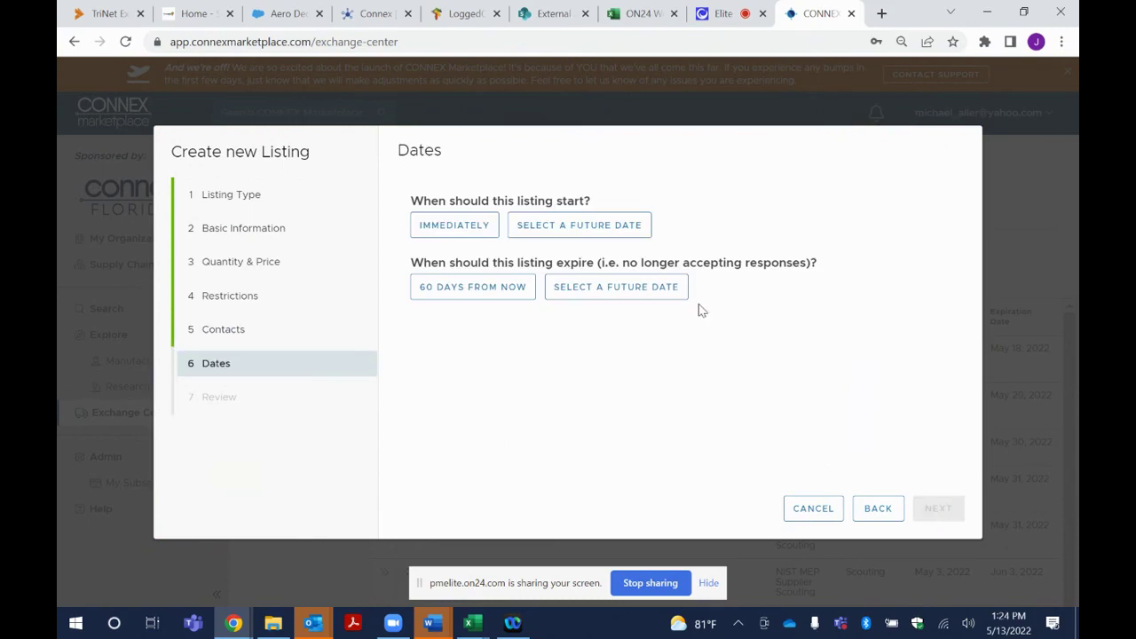
# Start the listing immediately with an expiry date of June 10, 2022, then continue to Review
pyautogui.click(461, 229)
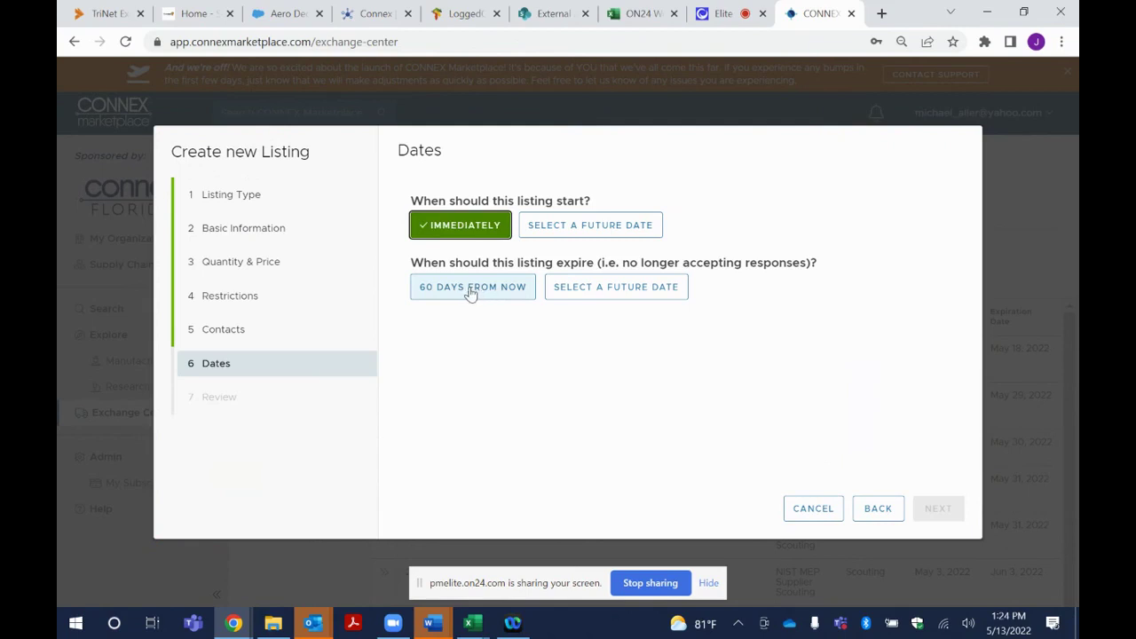
pyautogui.click(621, 294)
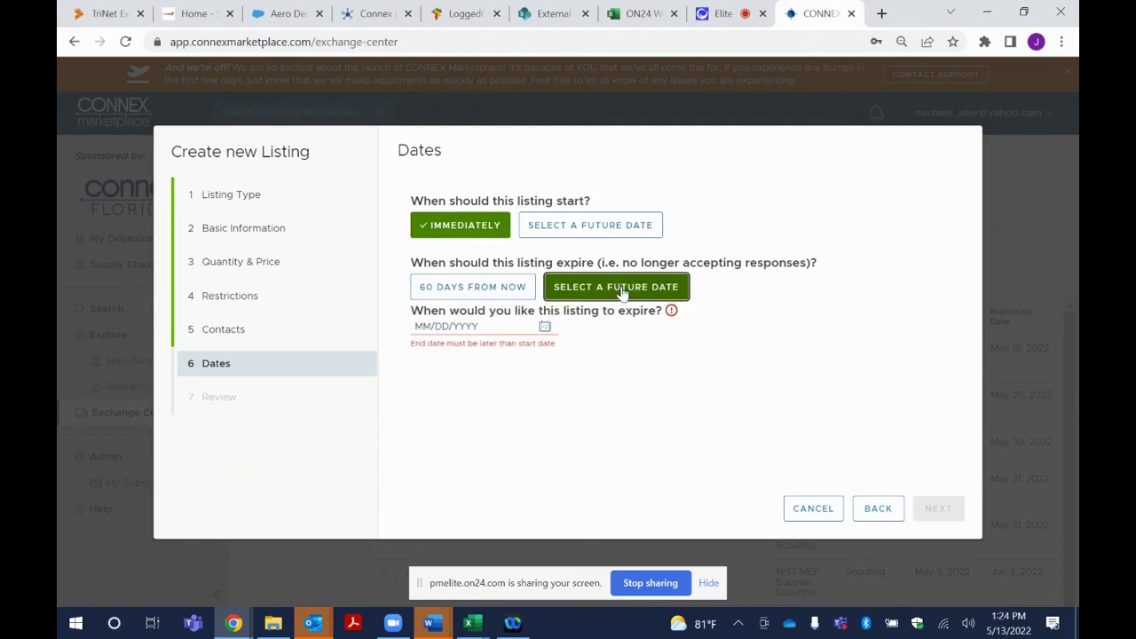
pyautogui.click(544, 325)
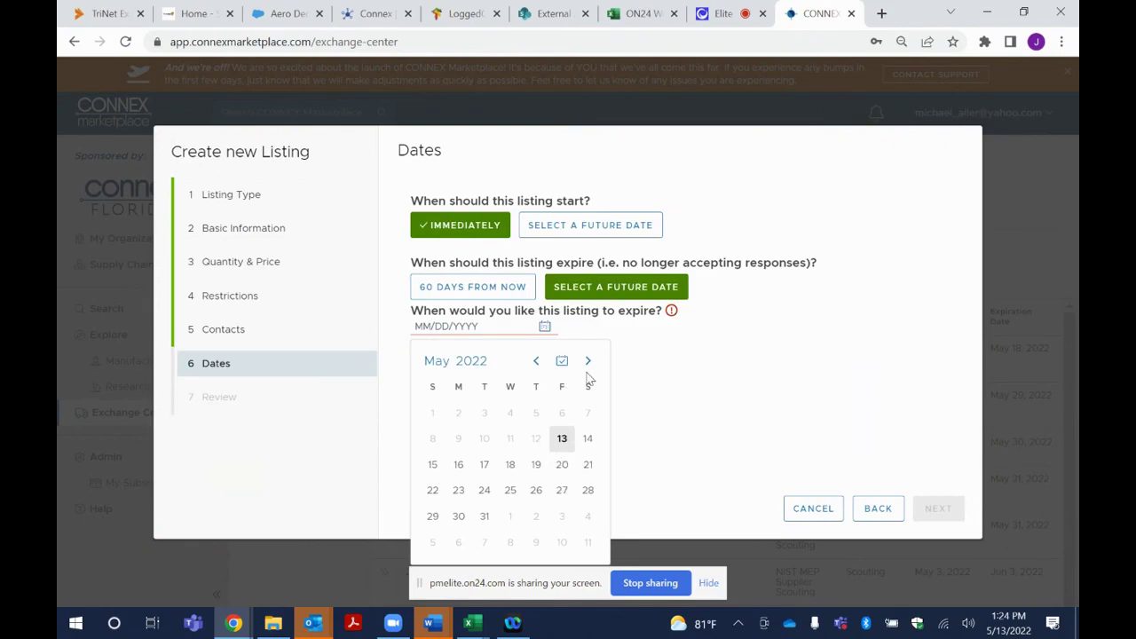
pyautogui.click(588, 361)
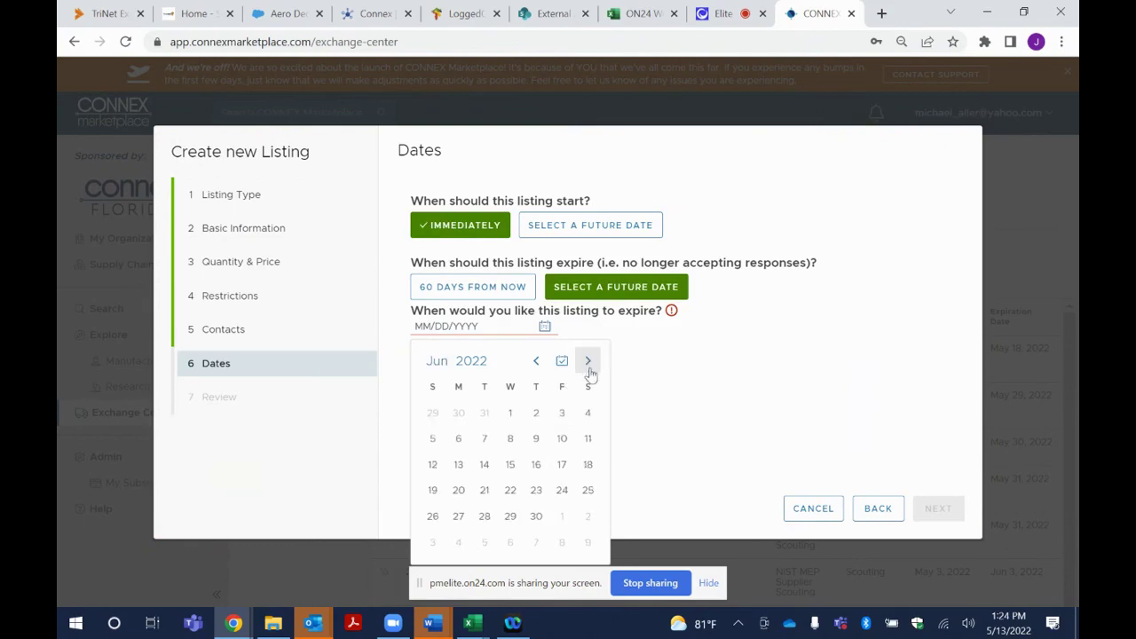
pyautogui.click(562, 438)
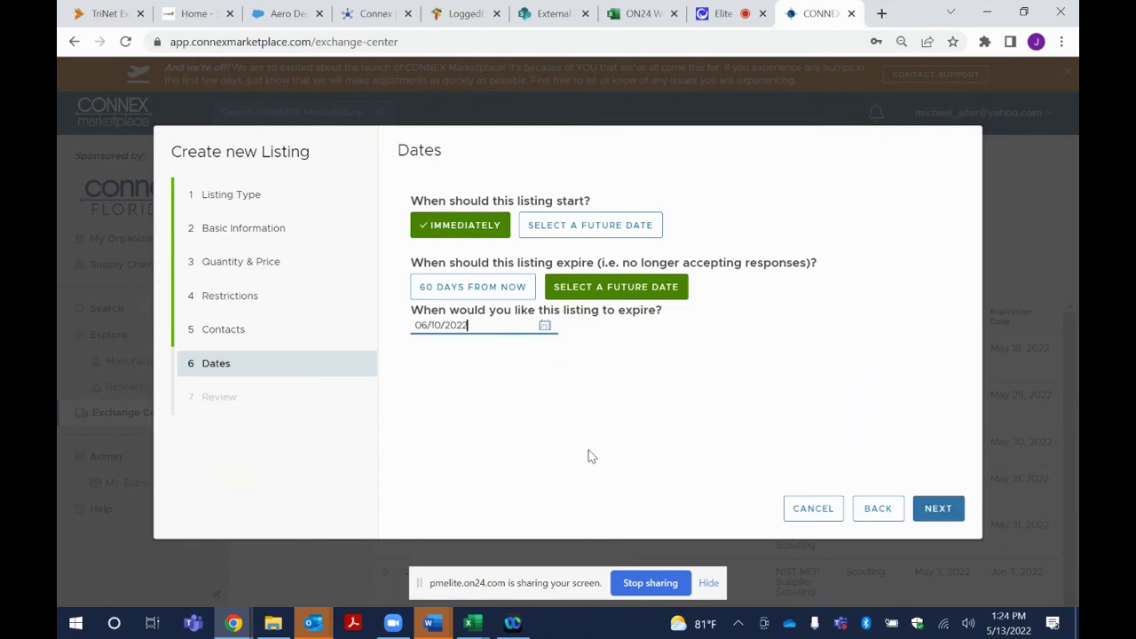
pyautogui.click(938, 510)
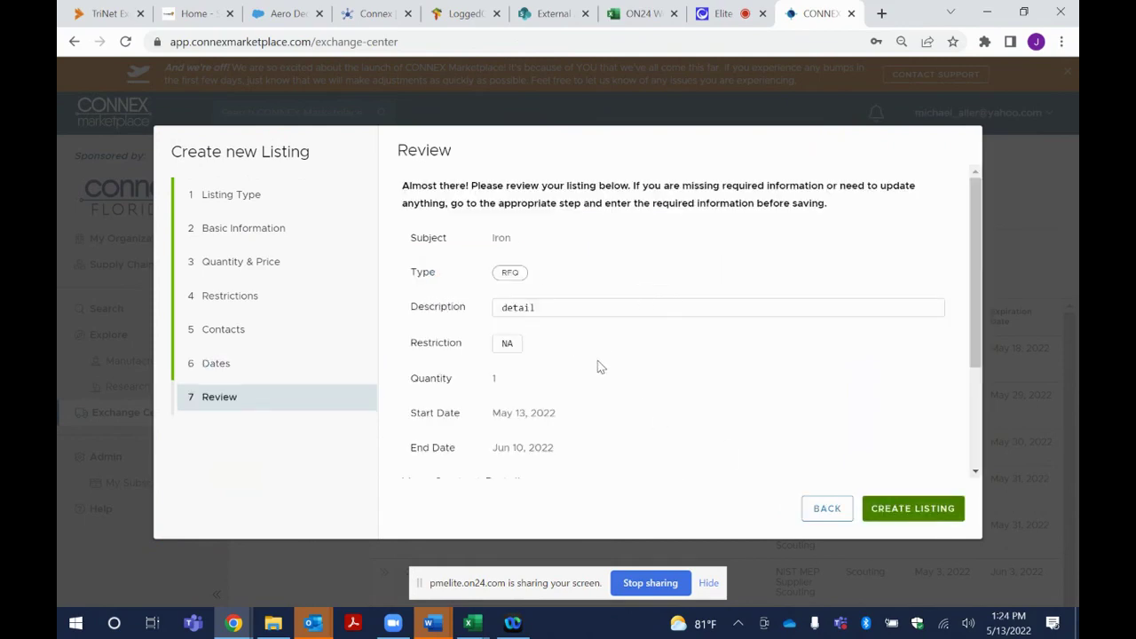
# Revisit Basic Information and Review, then cancel the Create new Listing wizard
pyautogui.click(246, 233)
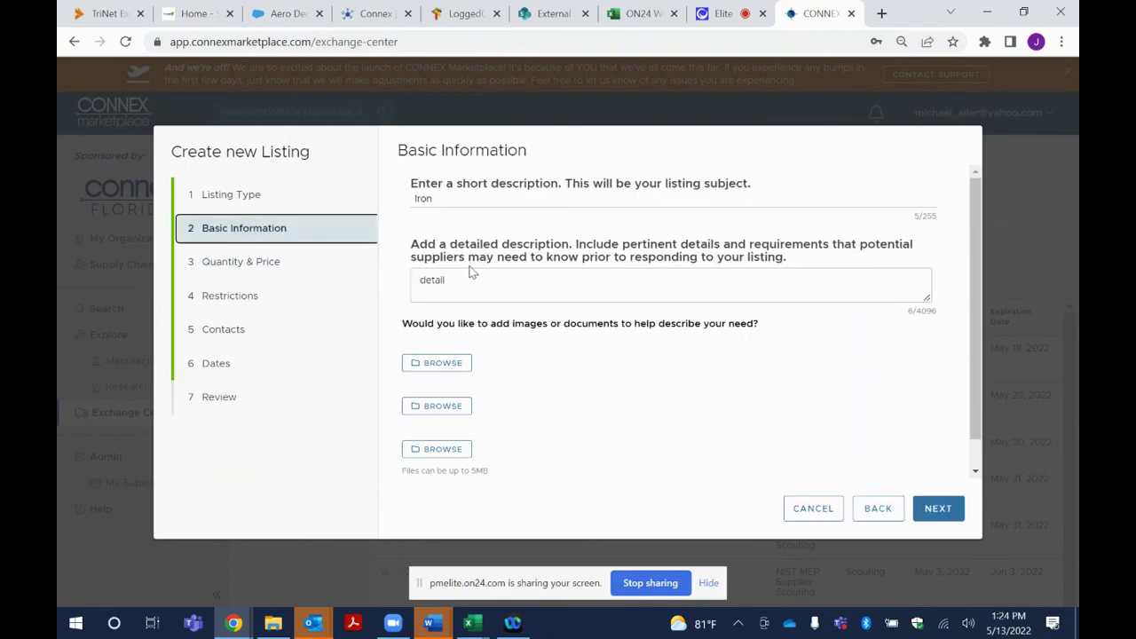
pyautogui.click(225, 400)
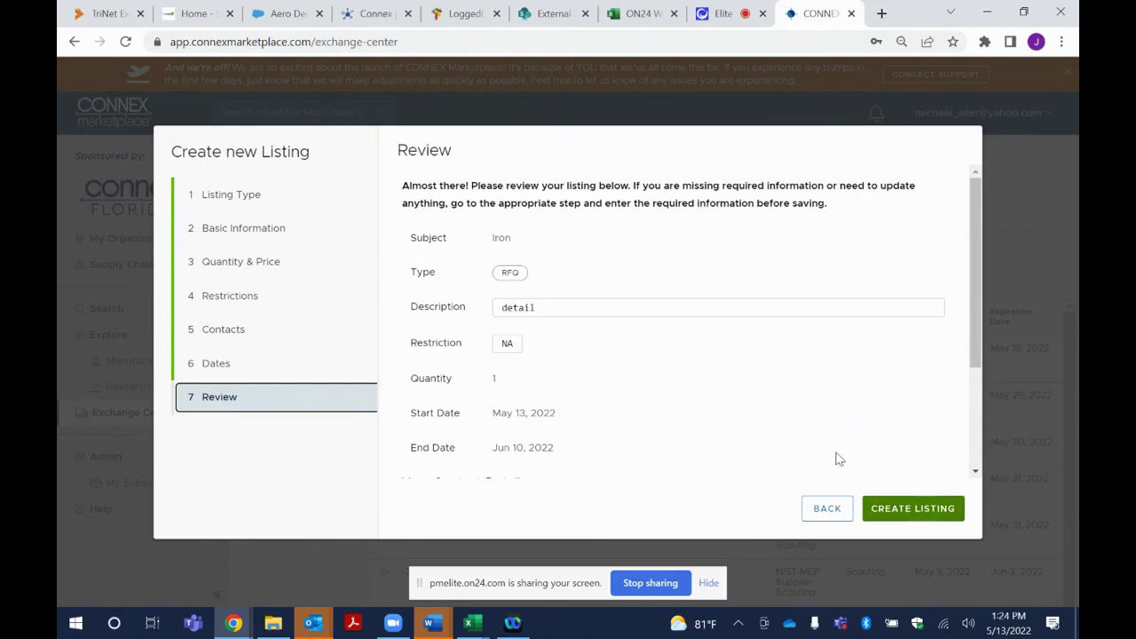
pyautogui.click(823, 511)
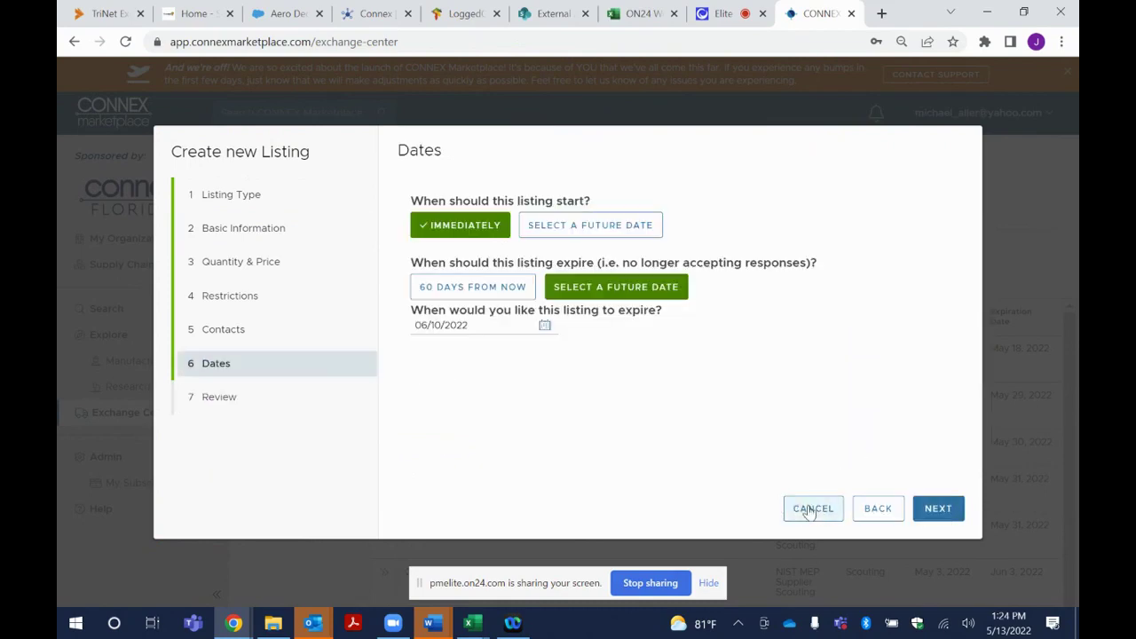
pyautogui.click(809, 508)
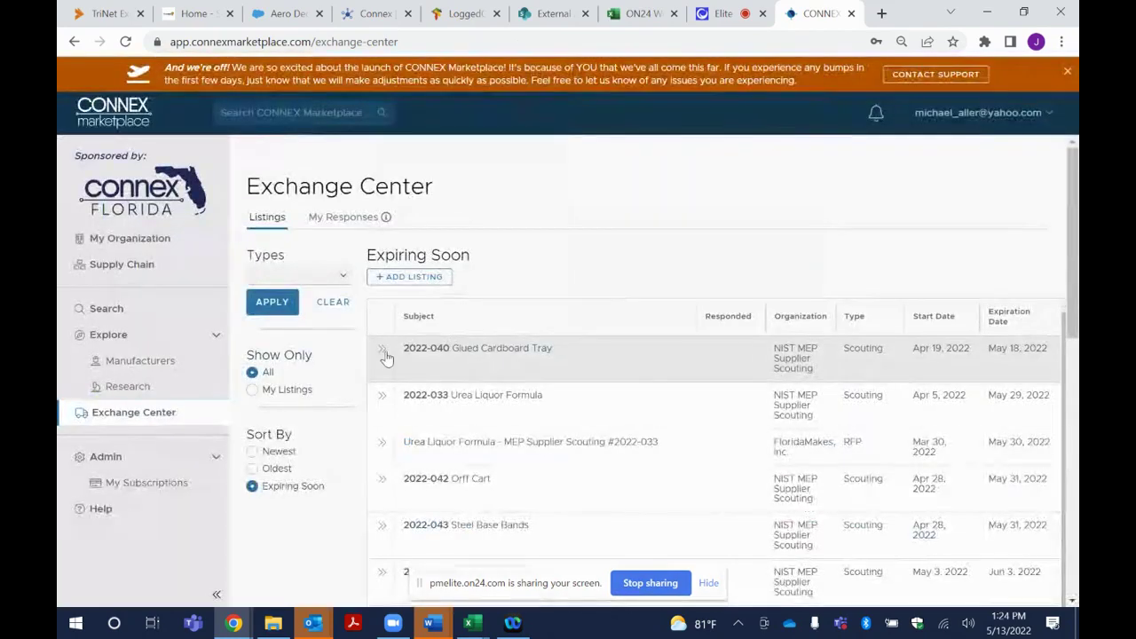
# Look over the Glued Cardboard Tray listing's details
pyautogui.click(383, 350)
pyautogui.scroll(-3, 876, 363)
pyautogui.scroll(-3, 876, 363)
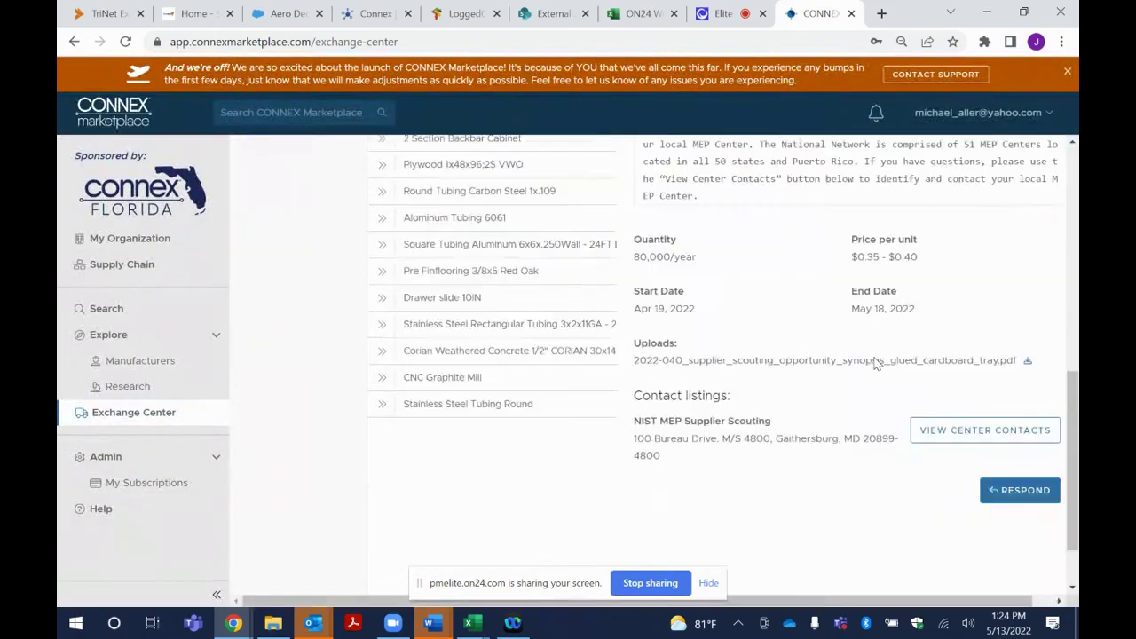
pyautogui.scroll(8, 870, 359)
pyautogui.scroll(2, 795, 369)
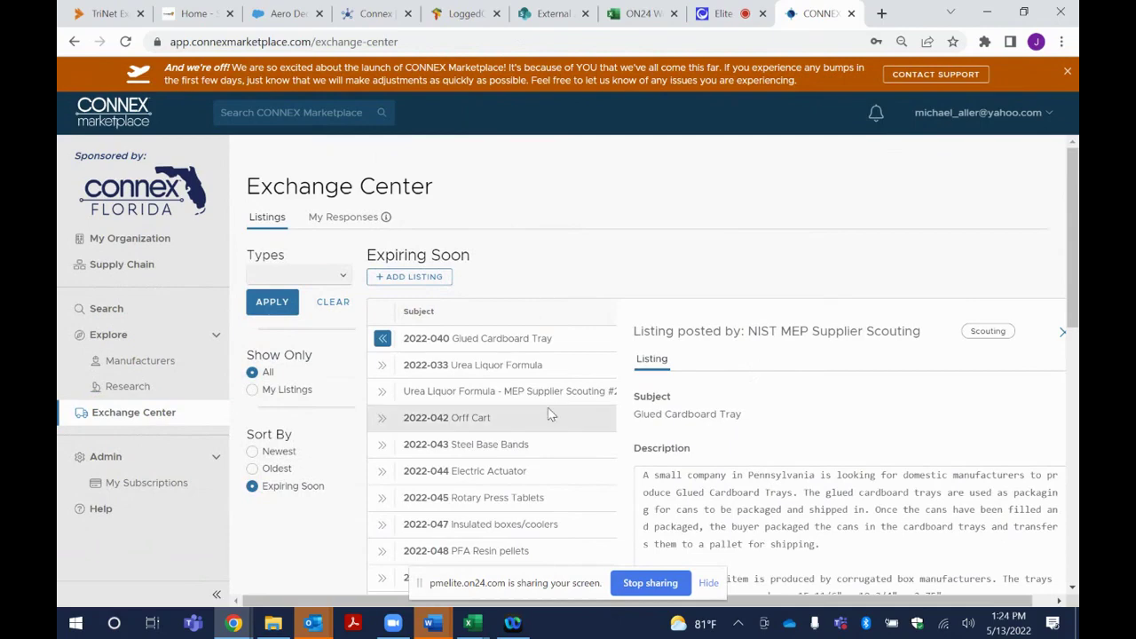
pyautogui.scroll(-3, 512, 442)
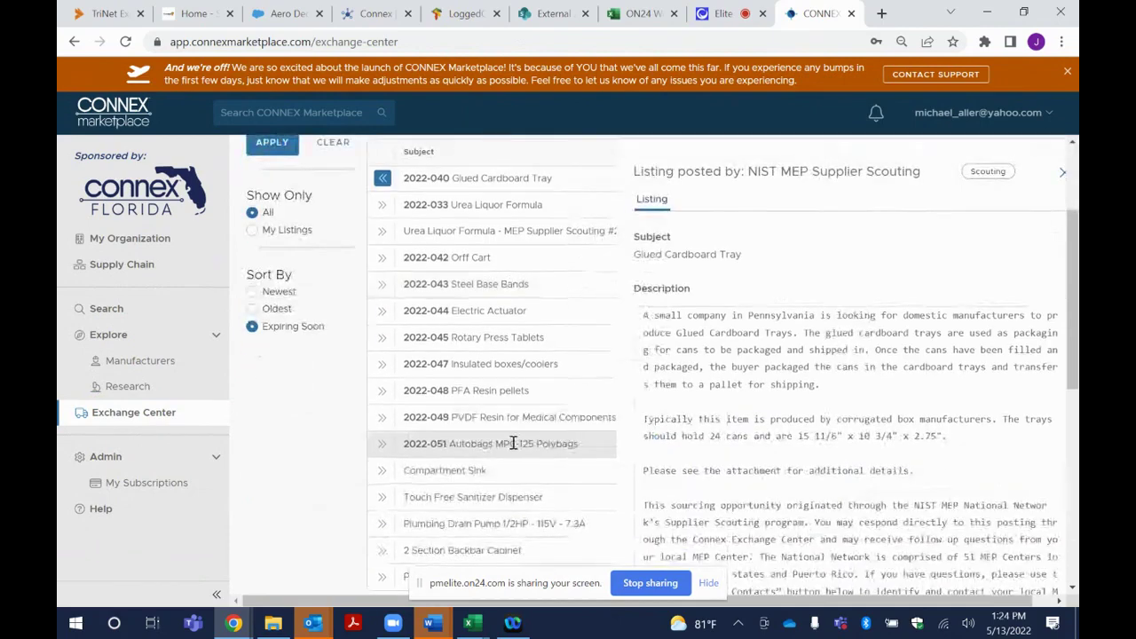
# Sort listings Newest and inspect the Plastic fan base listing's details
pyautogui.click(253, 293)
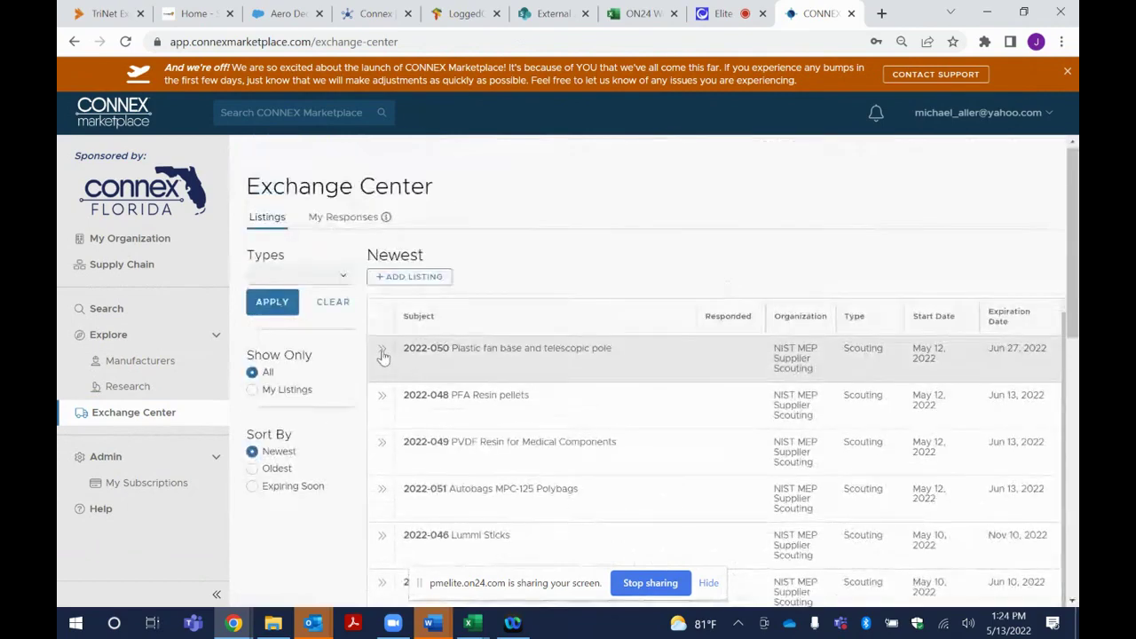
pyautogui.click(381, 355)
pyautogui.scroll(-3, 730, 366)
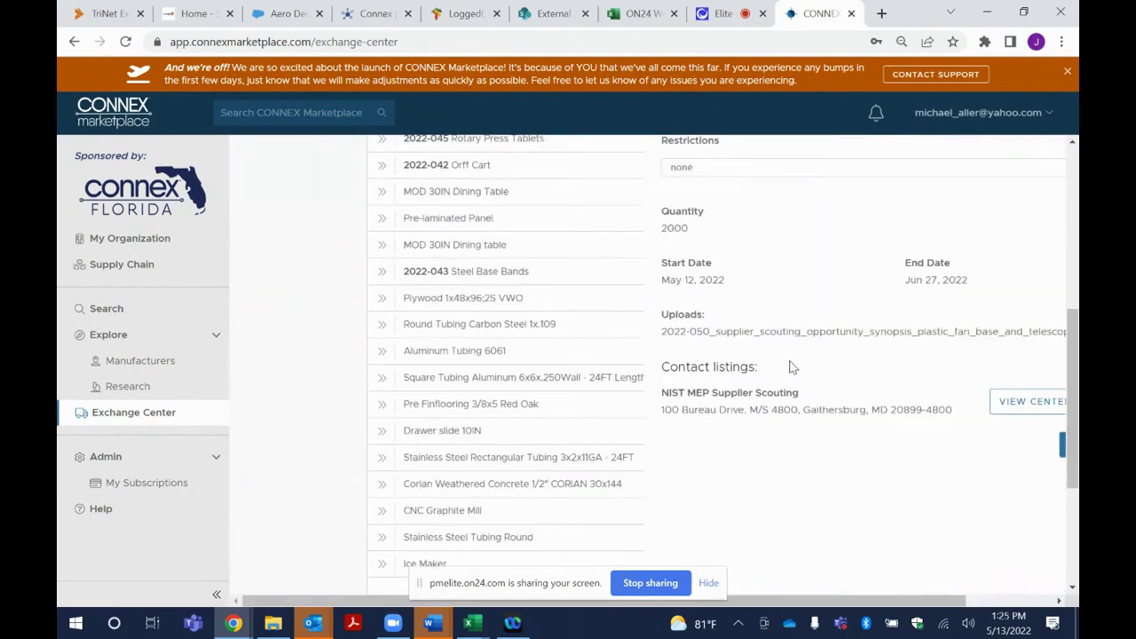
pyautogui.scroll(-2, 825, 400)
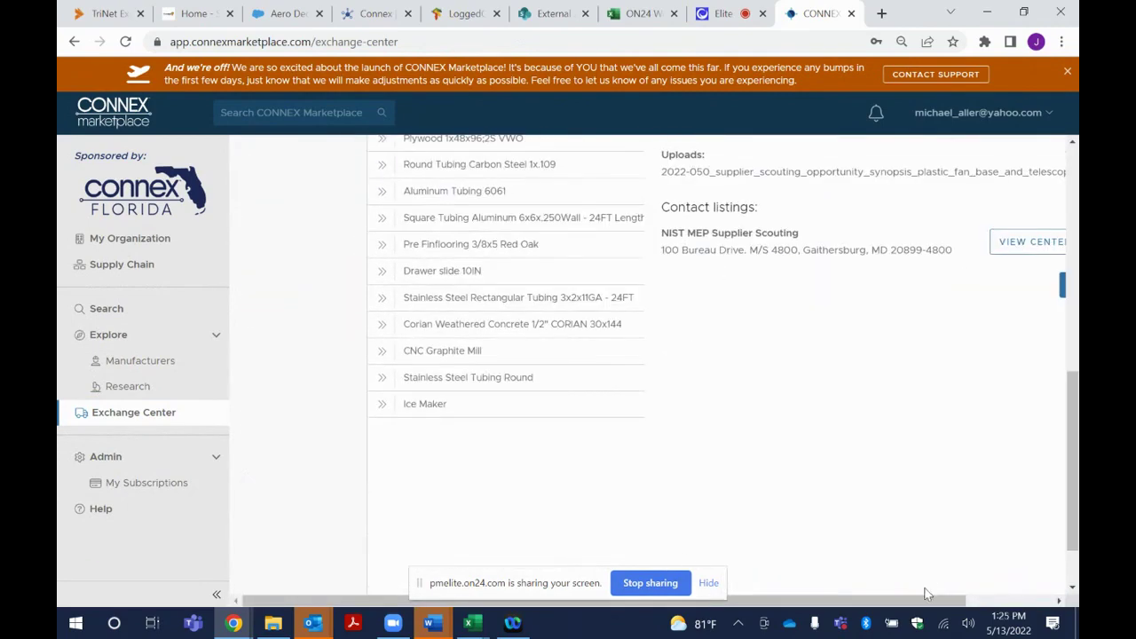
pyautogui.moveTo(923, 603); pyautogui.dragTo(865, 628)
pyautogui.scroll(5, 639, 409)
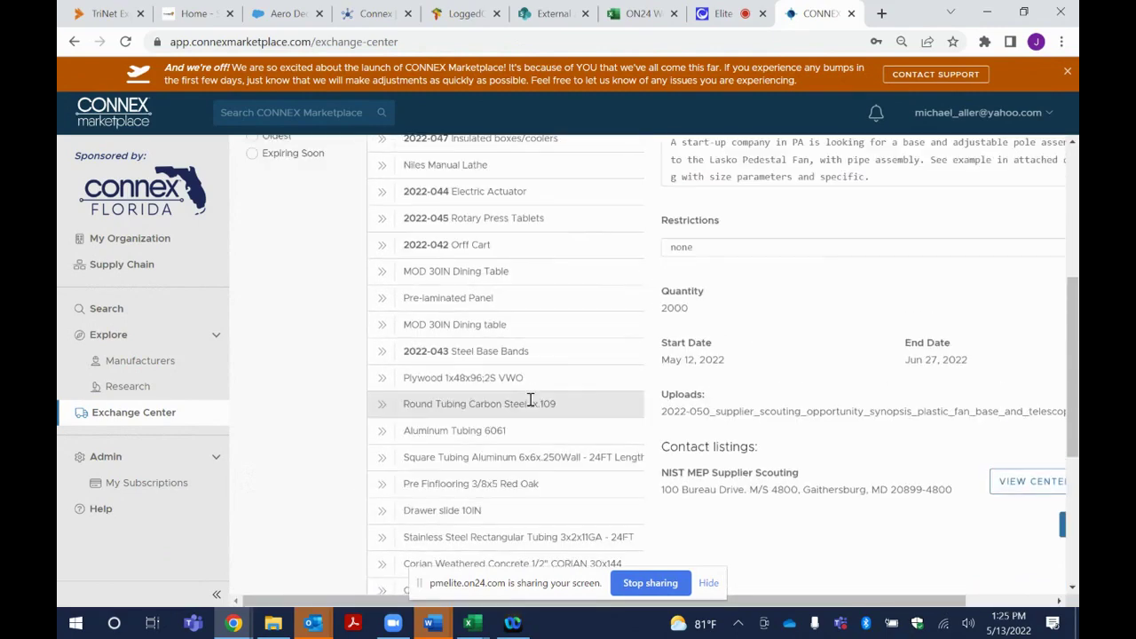
pyautogui.scroll(2, 530, 400)
# Sort Oldest, view the 2022-033 Urea Liquor and 2022-040 Cardboard Tray listings, then re-sort Newest
pyautogui.click(272, 294)
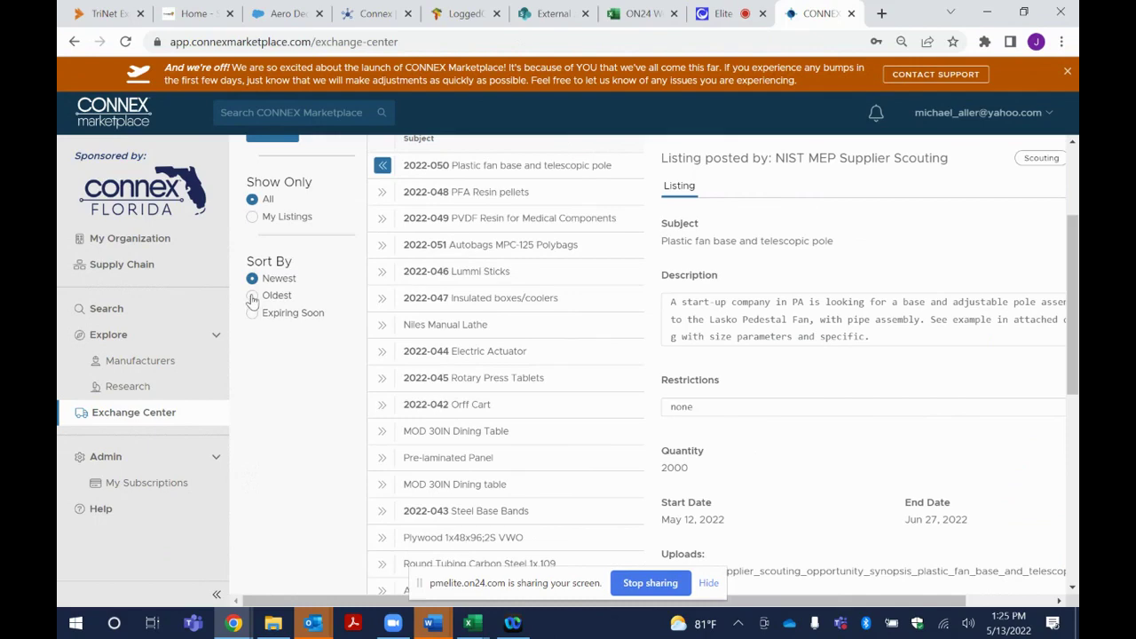
pyautogui.click(382, 216)
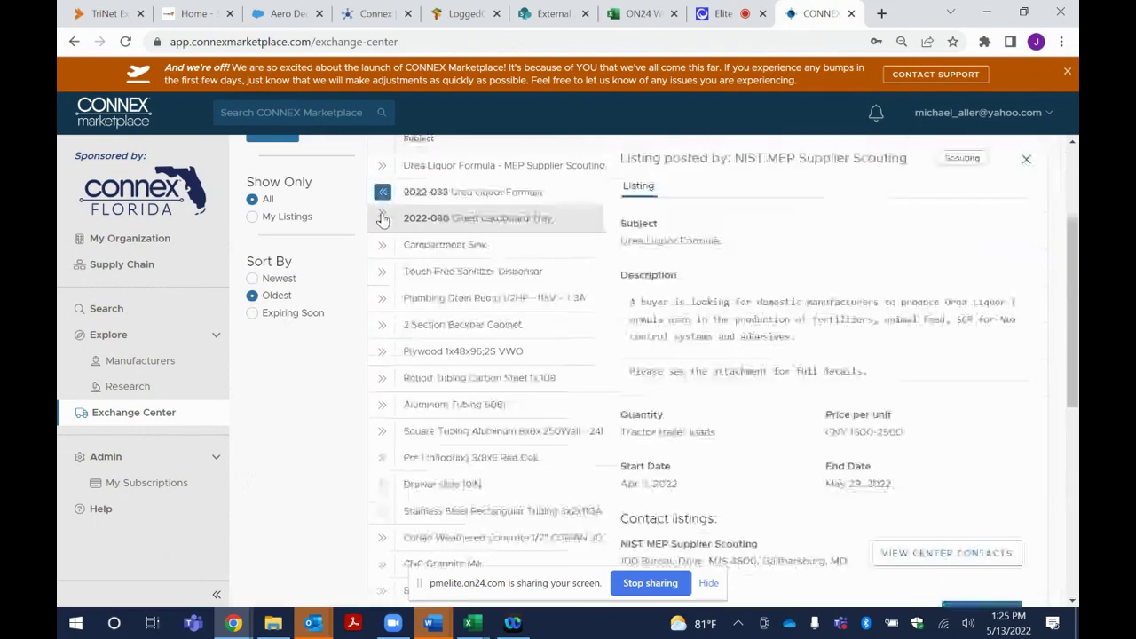
pyautogui.scroll(-3, 838, 329)
pyautogui.scroll(5, 848, 347)
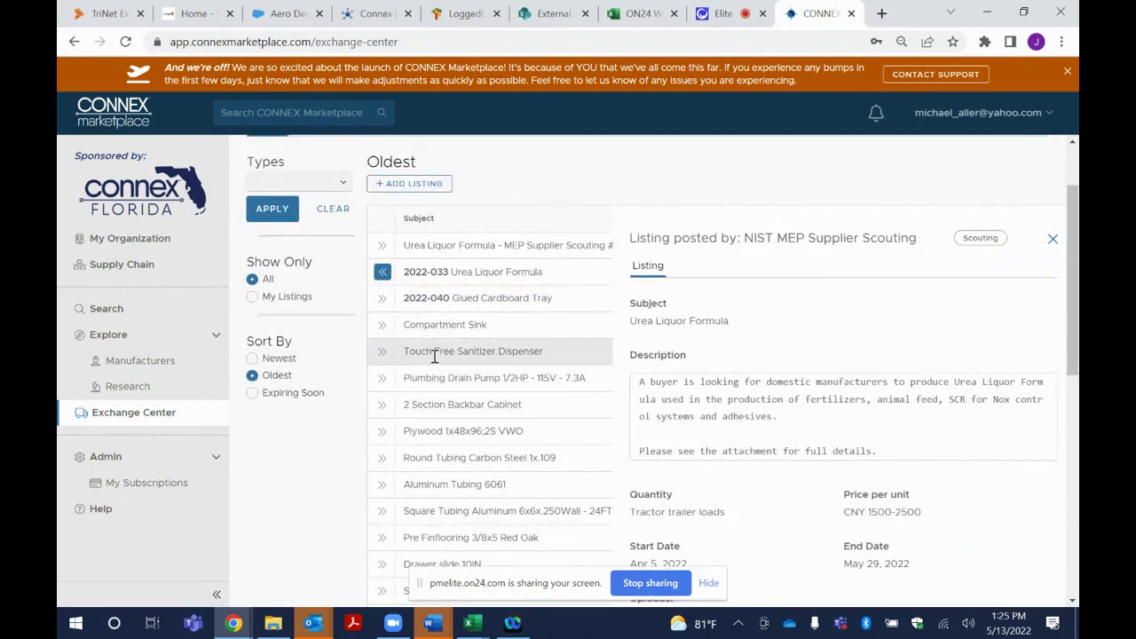
pyautogui.click(382, 298)
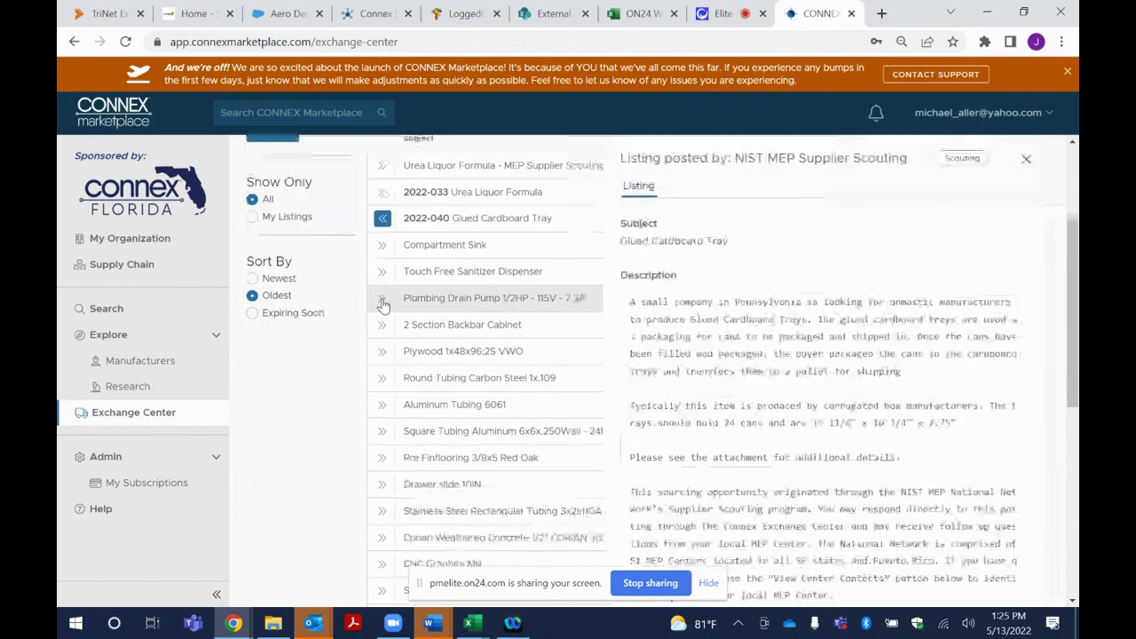
pyautogui.scroll(-5, 883, 446)
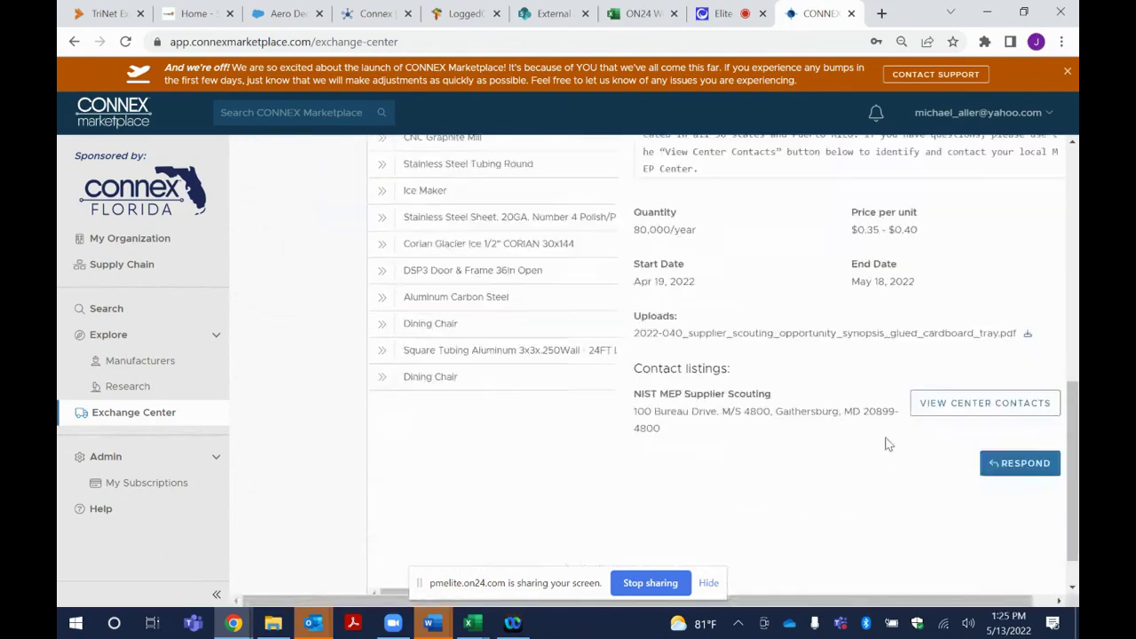
pyautogui.scroll(5, 888, 443)
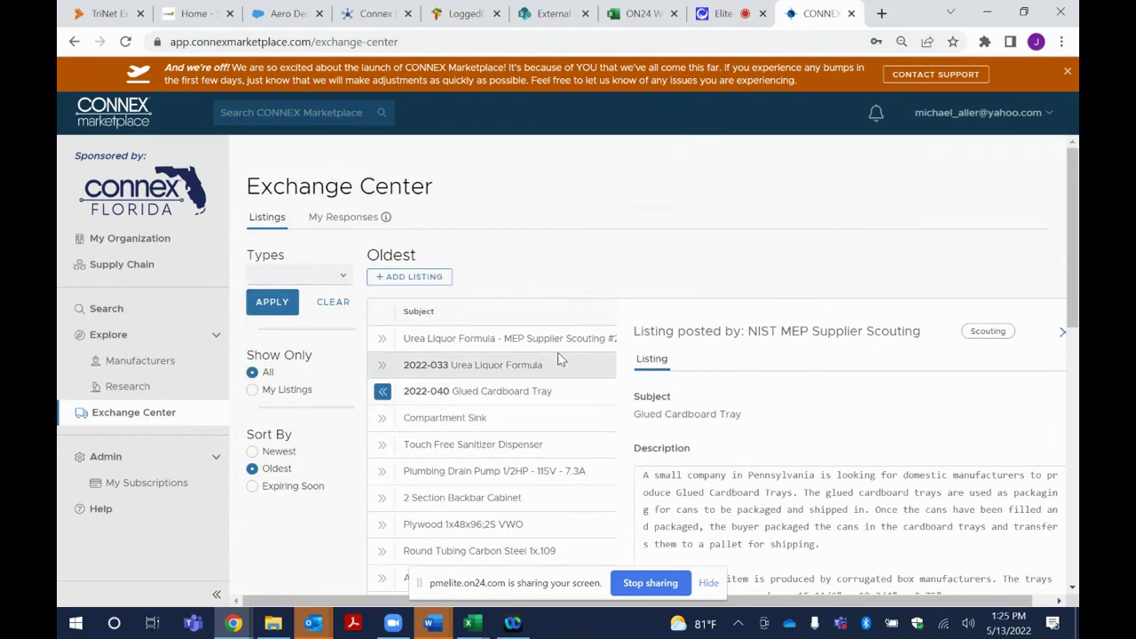
pyautogui.click(253, 452)
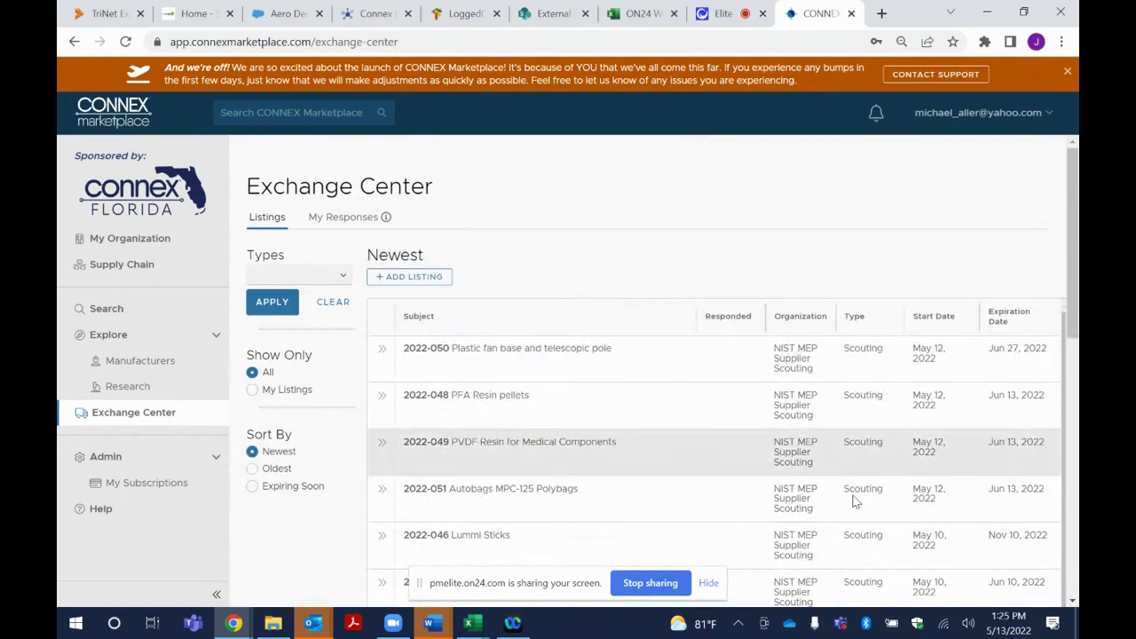
# Expand the 2022-050 Plastic fan base and telescopic pole listing and scroll to its contact details
pyautogui.click(381, 353)
pyautogui.scroll(-4, 943, 495)
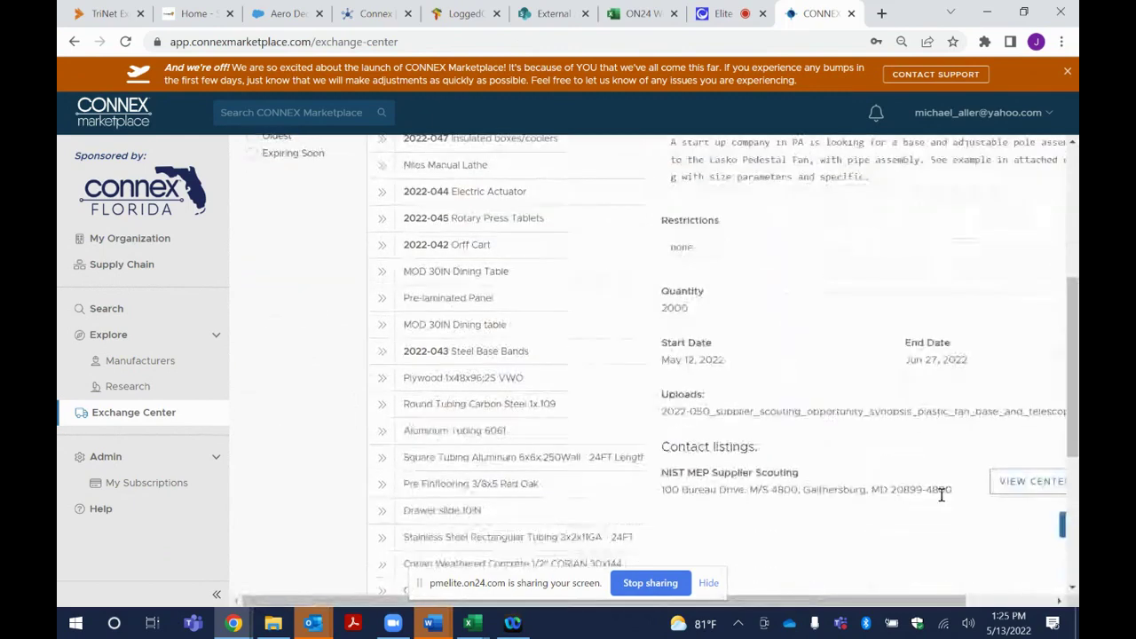
pyautogui.hscroll(3, 925, 602)
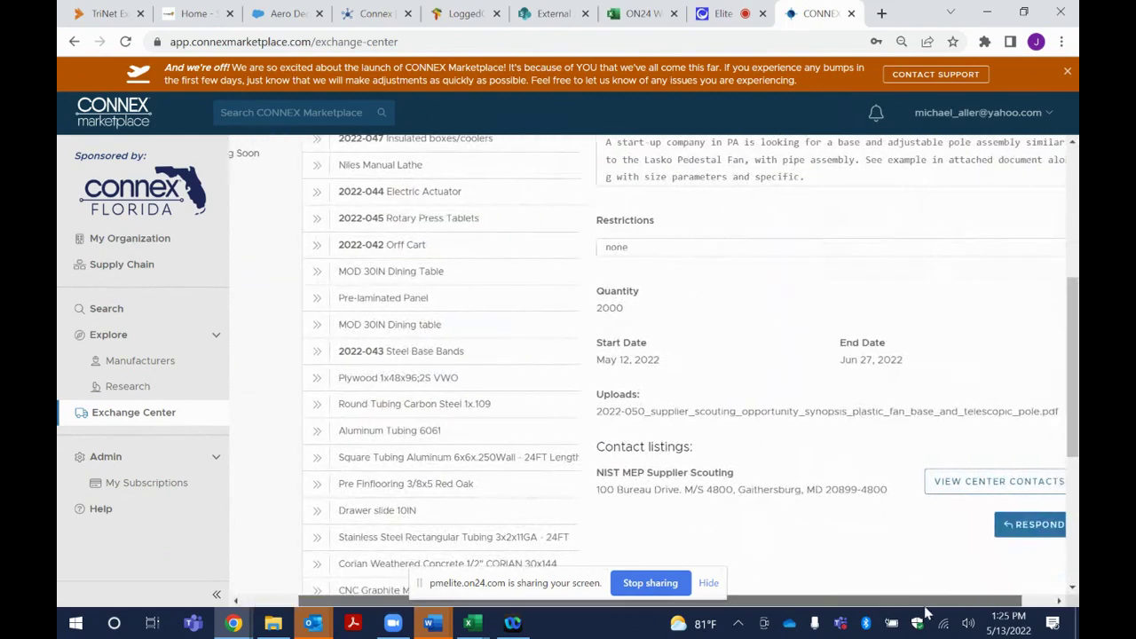
pyautogui.hscroll(-3, 868, 607)
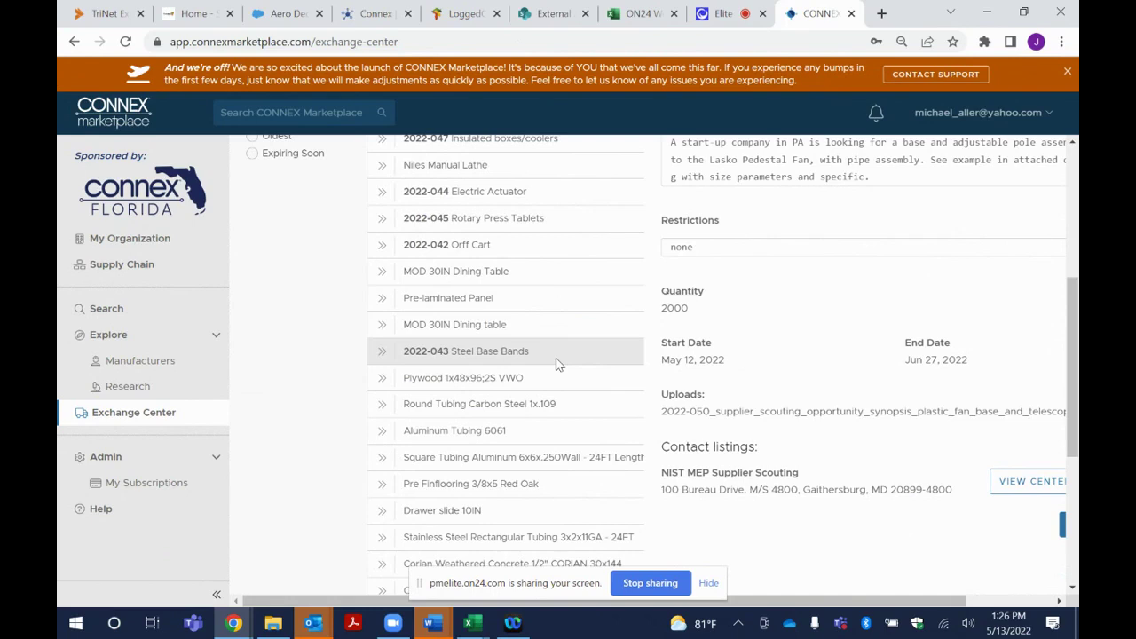
# Start the national-access upgrade from Subscriptions and enter promotion code CMFY22FL
pyautogui.click(144, 486)
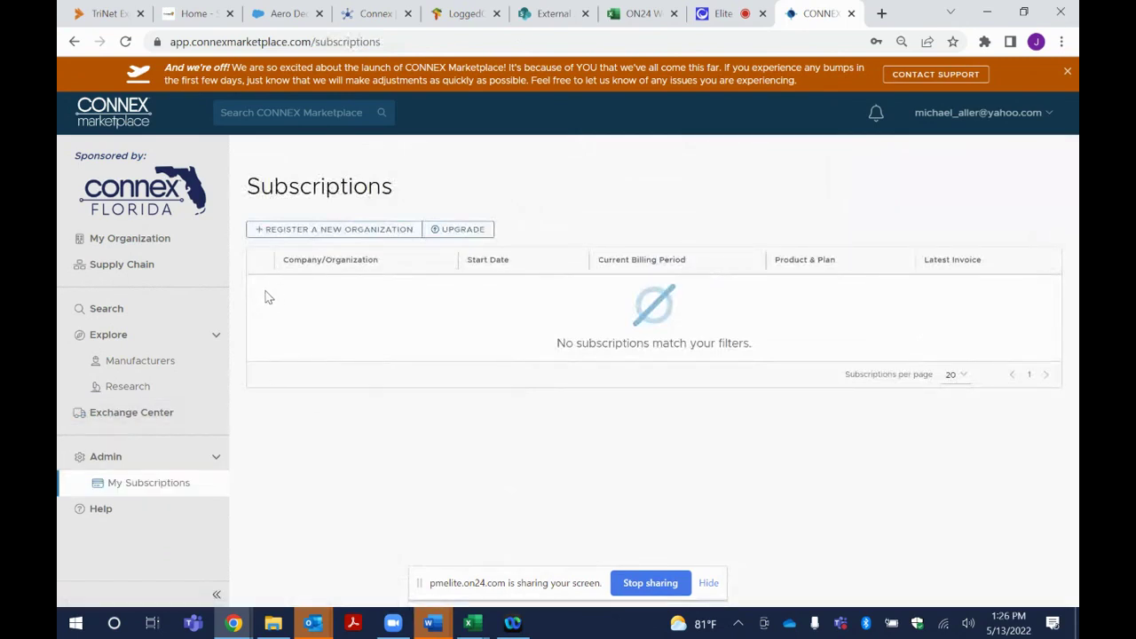
pyautogui.click(463, 234)
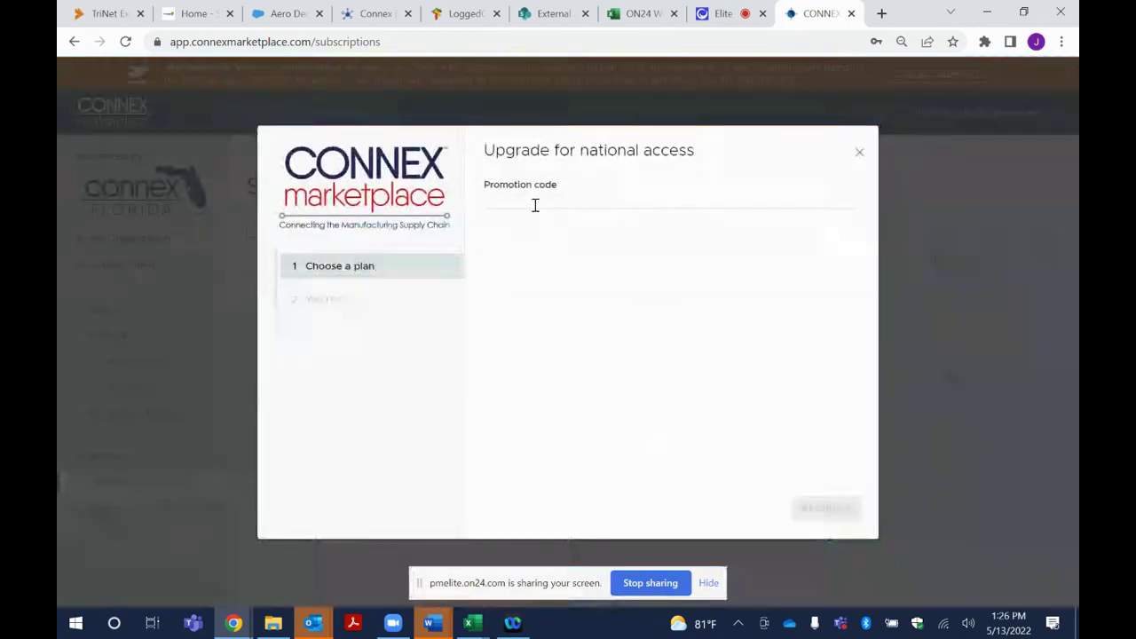
pyautogui.click(535, 198)
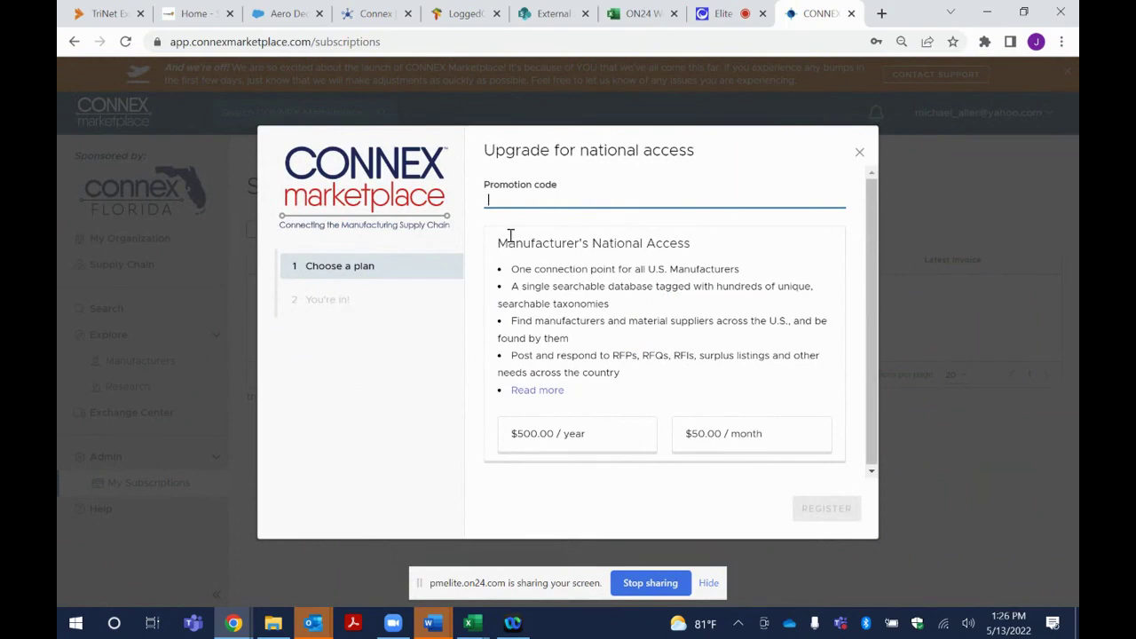
pyautogui.write('CMFY')
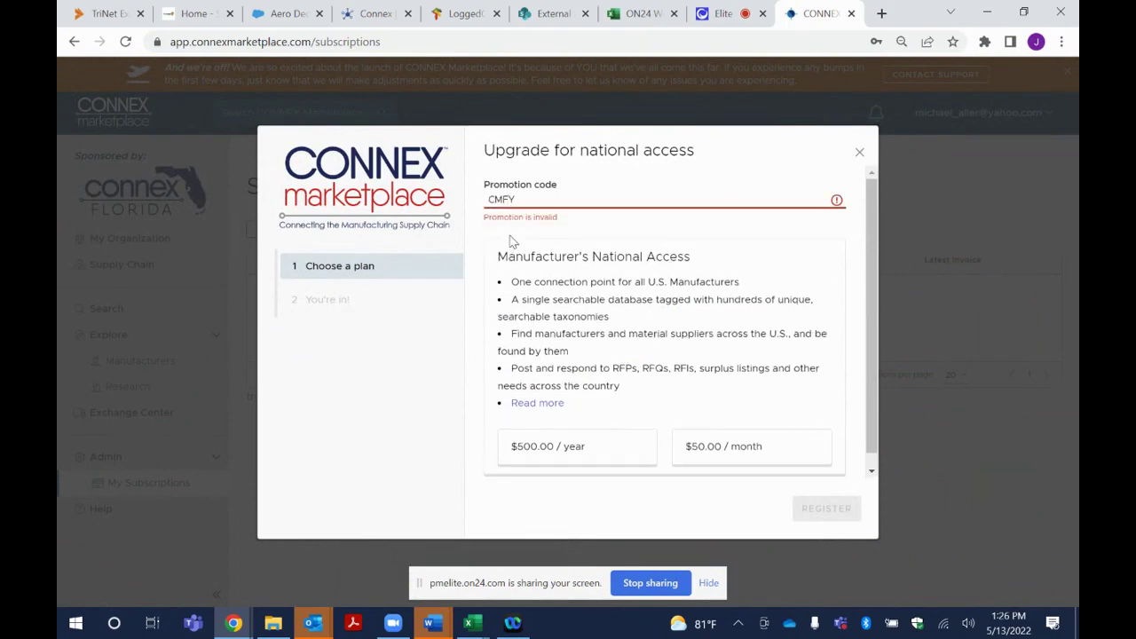
pyautogui.write('22FL')
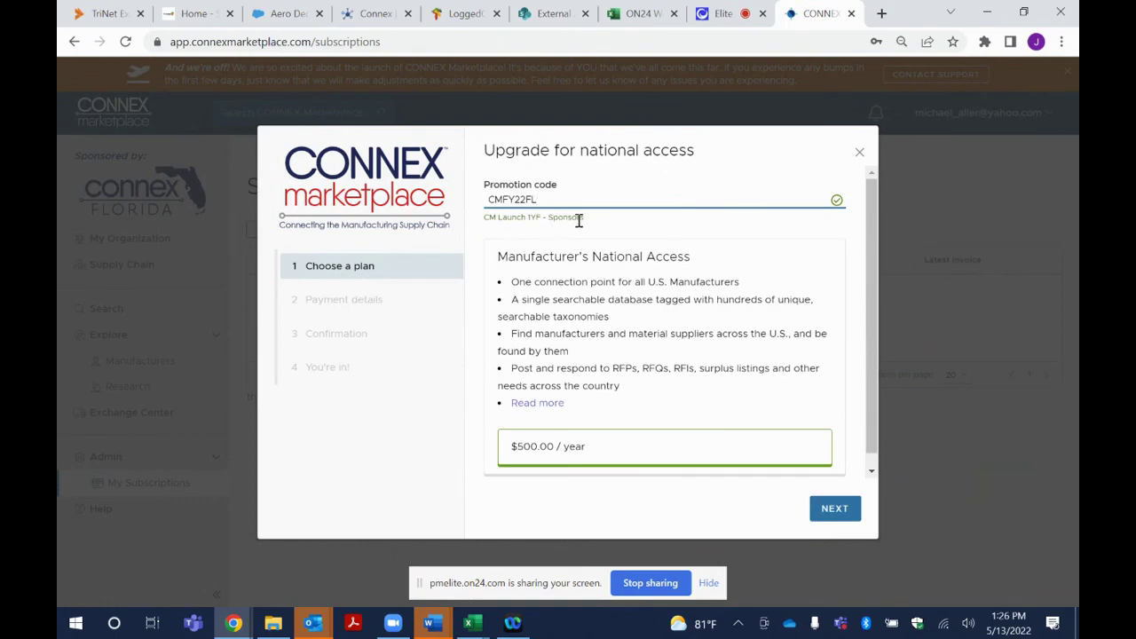
# Preview the payment step, go back, and close the upgrade dialog without paying
pyautogui.click(839, 517)
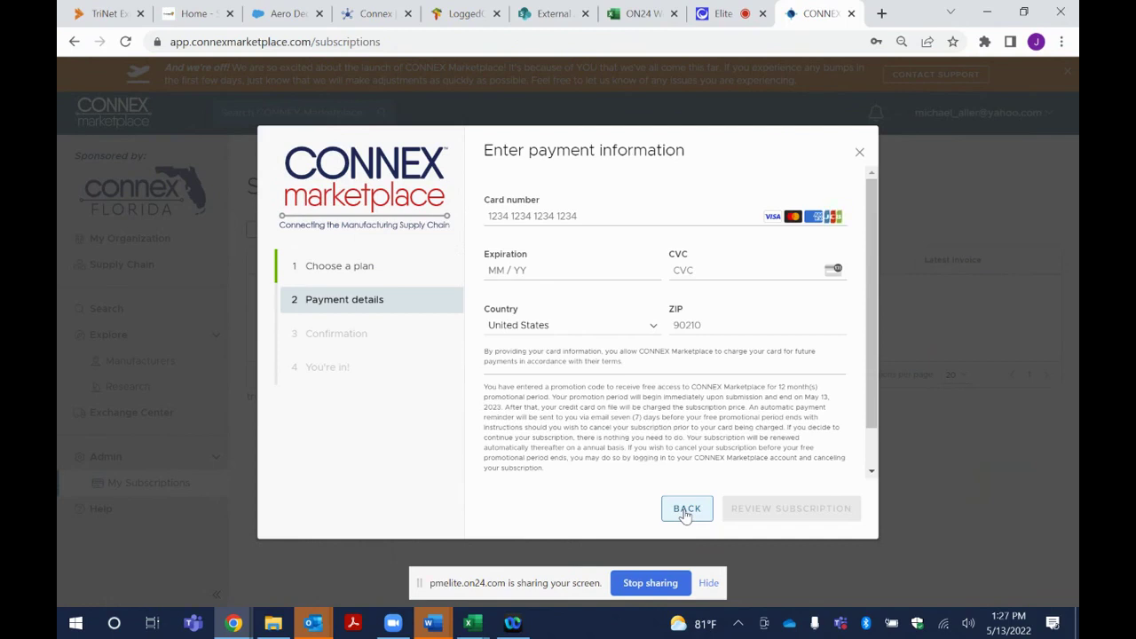
pyautogui.click(686, 513)
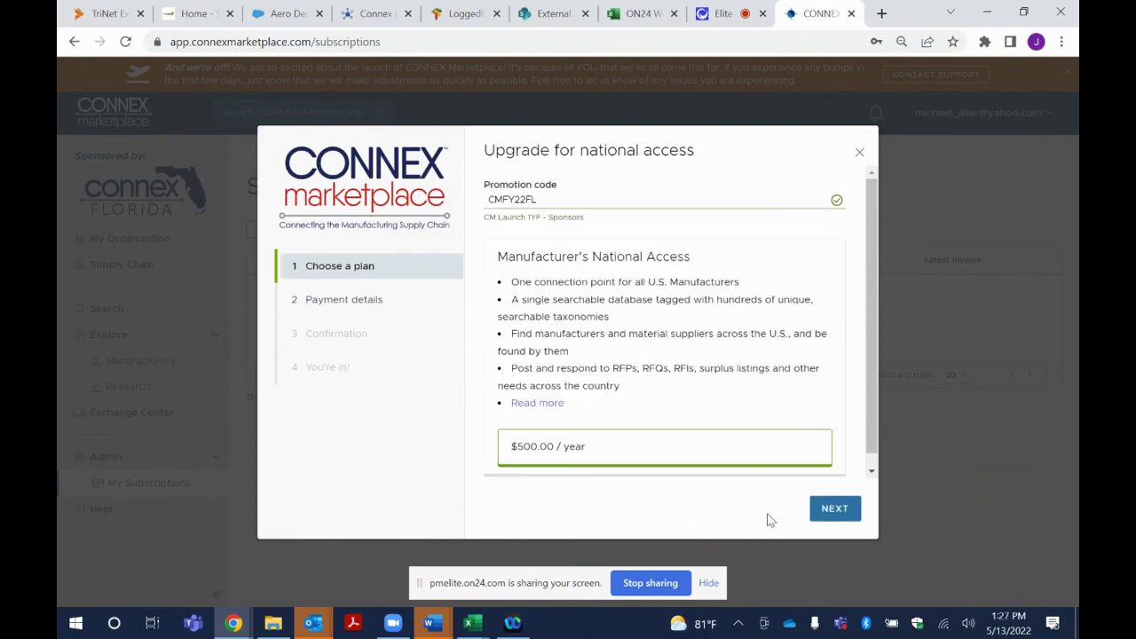
pyautogui.click(859, 152)
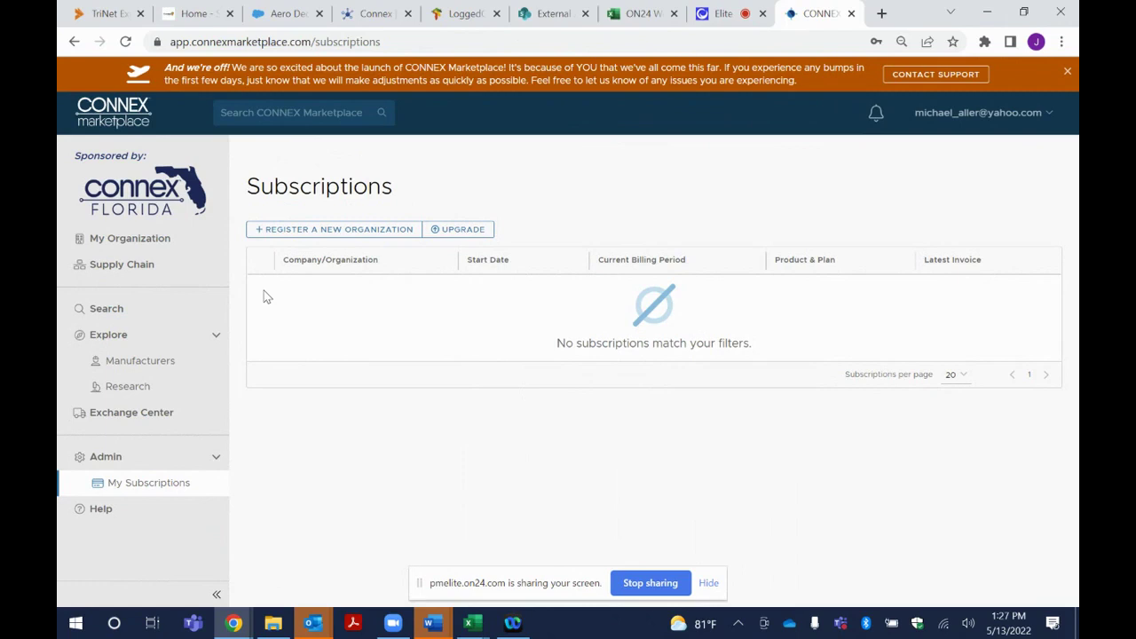
# Search organizations for 'cnc' to list Florida manufacturers, then go to the Supply Chain page
pyautogui.click(108, 316)
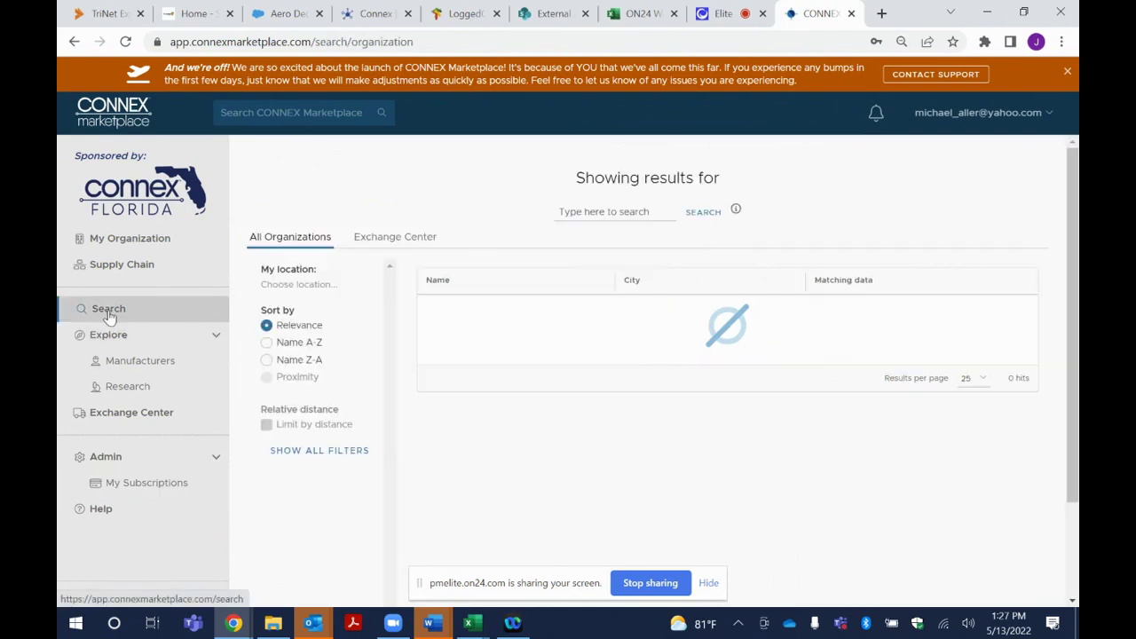
pyautogui.click(600, 211)
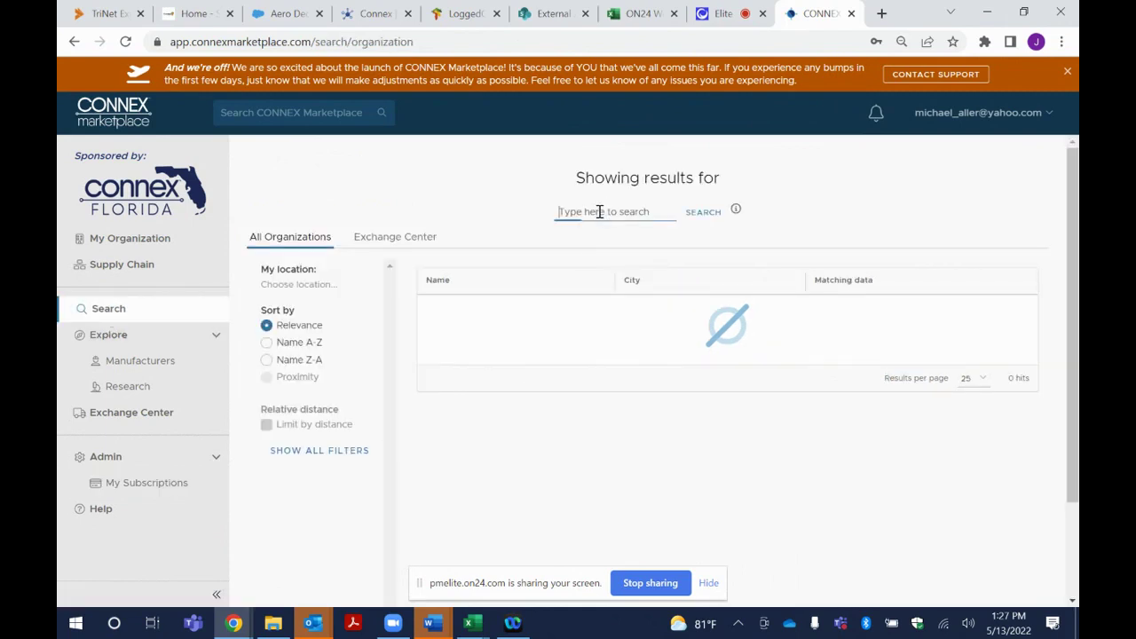
pyautogui.write('cnc')
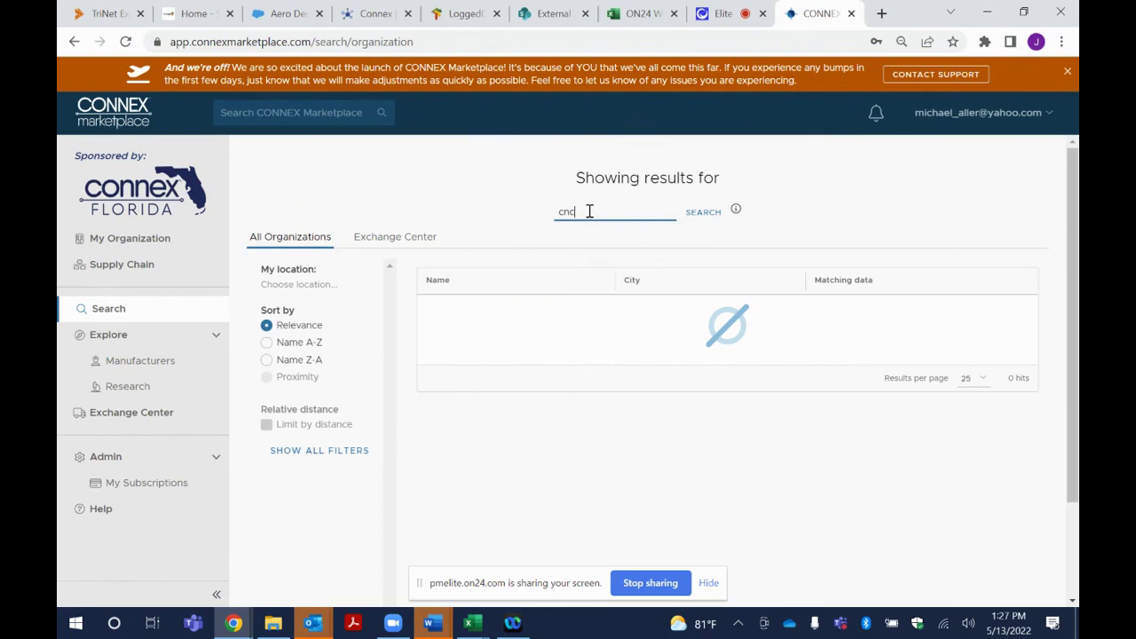
pyautogui.press('Return')
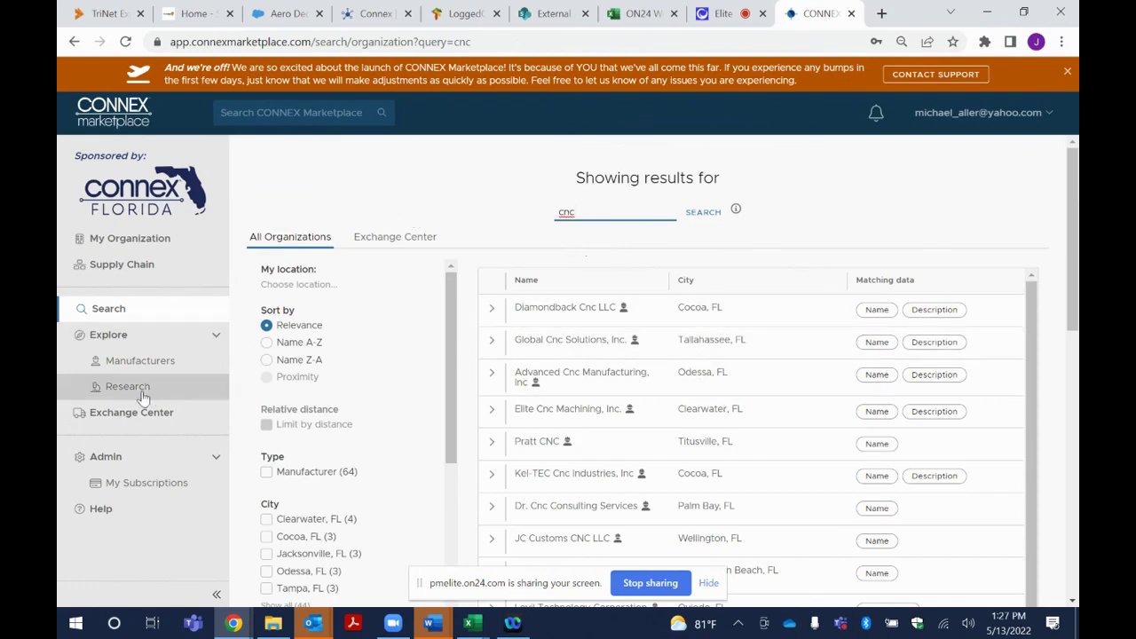
pyautogui.click(128, 269)
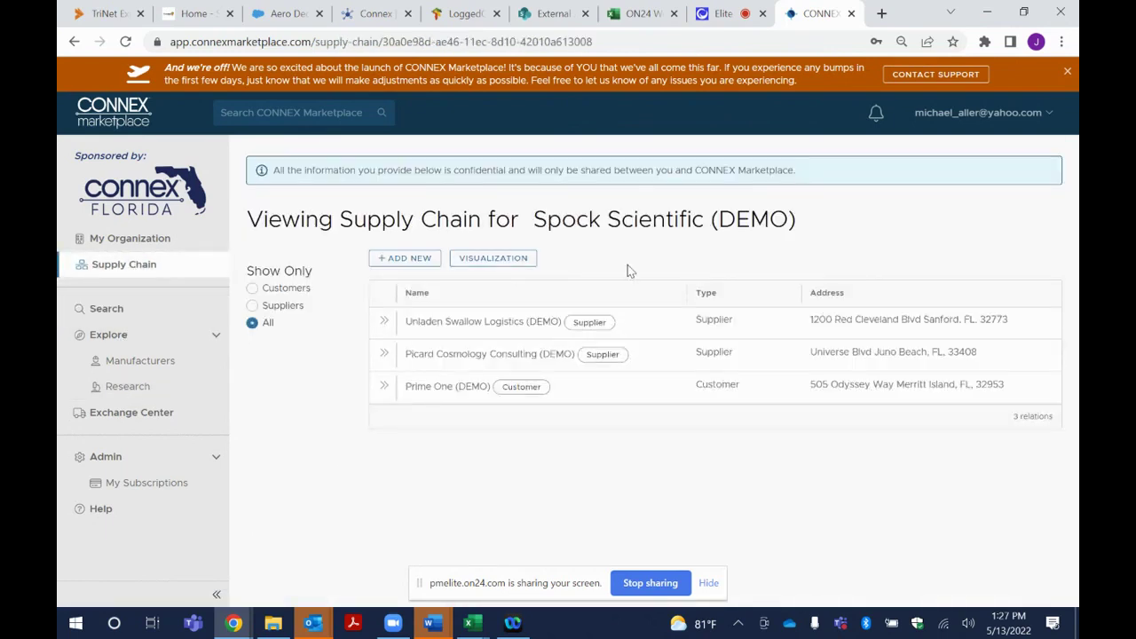
# Display Spock Scientific (DEMO)'s supply chain as a network visualization
pyautogui.click(493, 258)
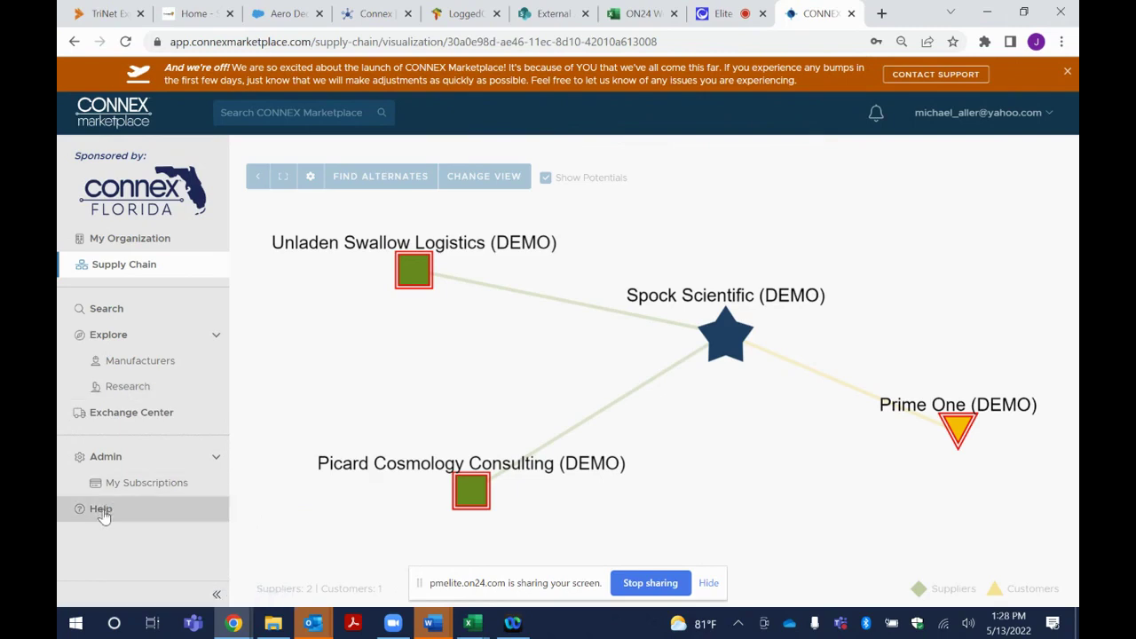
# Show the Help Desk form with its Requester field, close it, and stop screen sharing
pyautogui.click(103, 513)
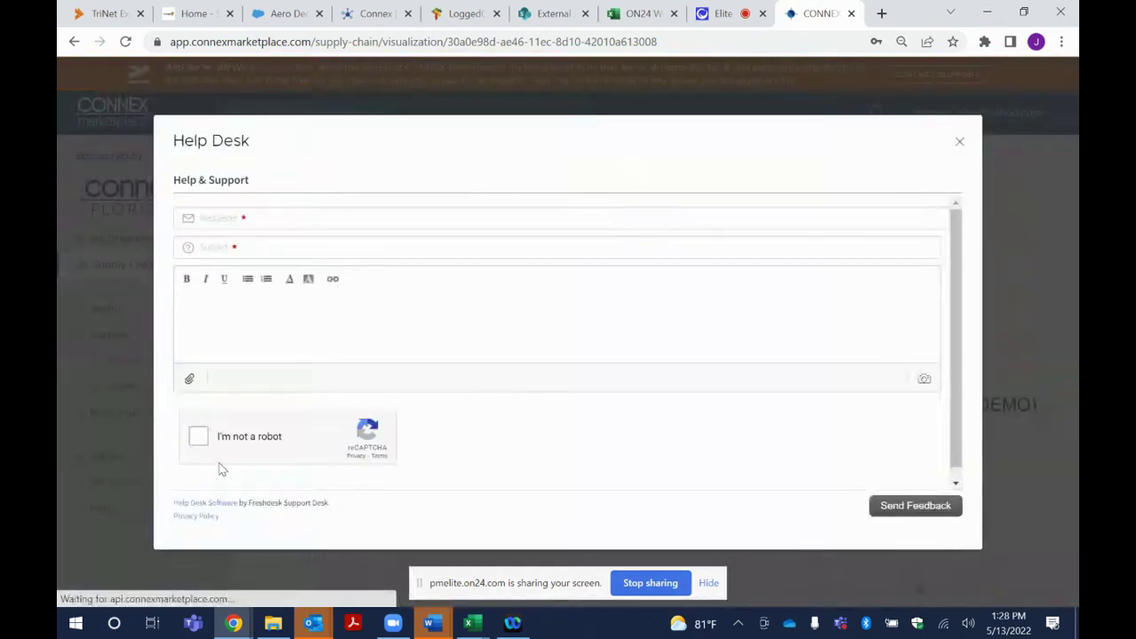
pyautogui.click(279, 218)
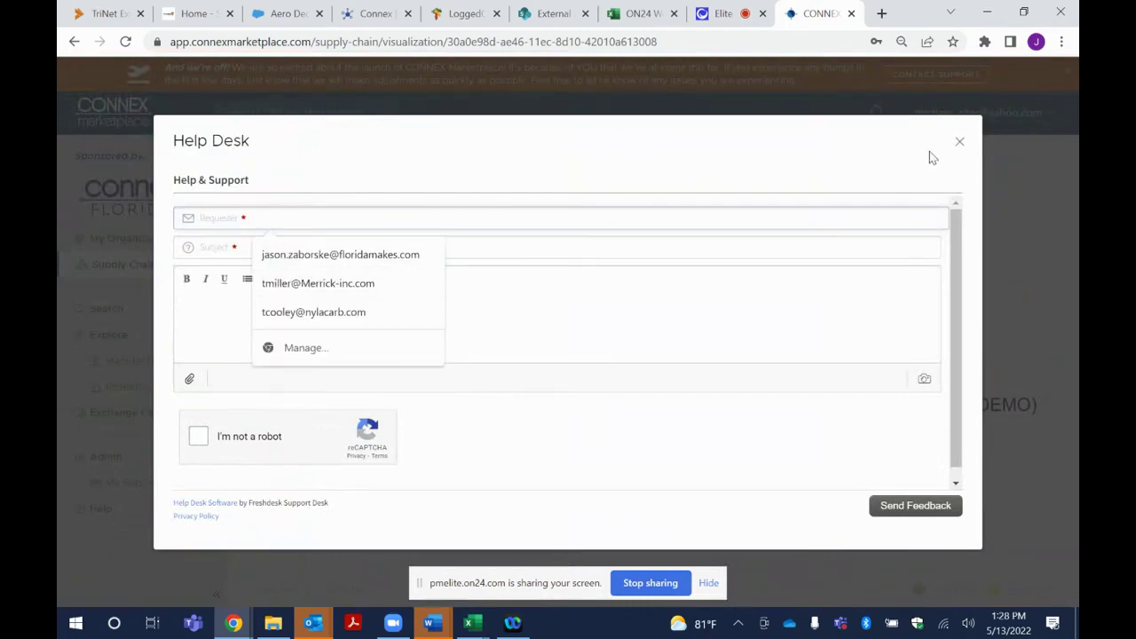
pyautogui.click(958, 142)
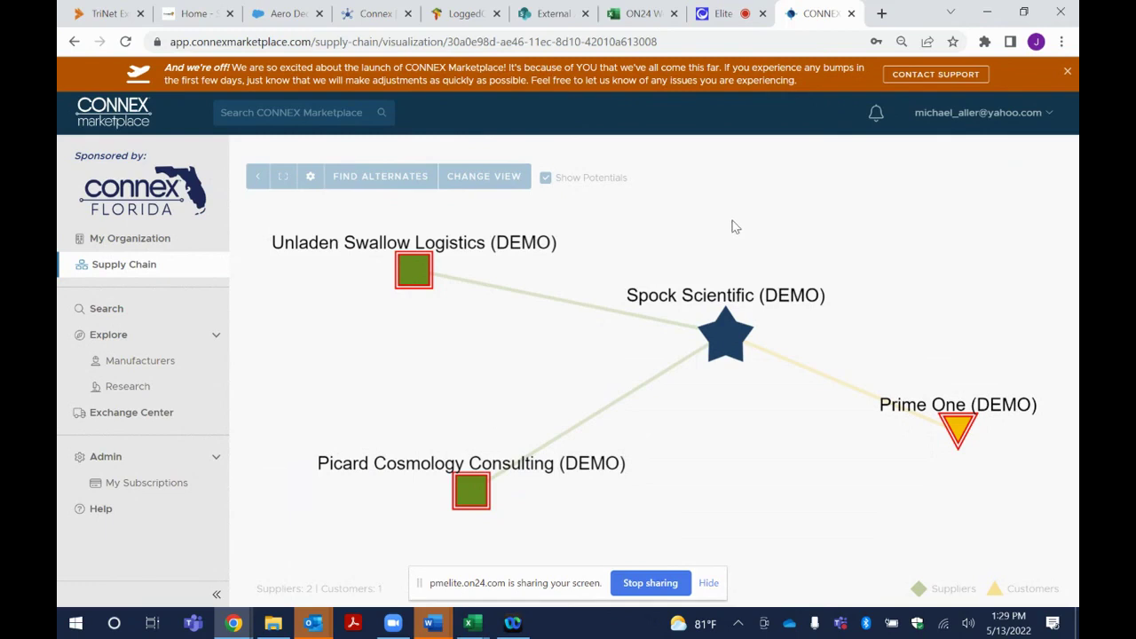
pyautogui.click(658, 583)
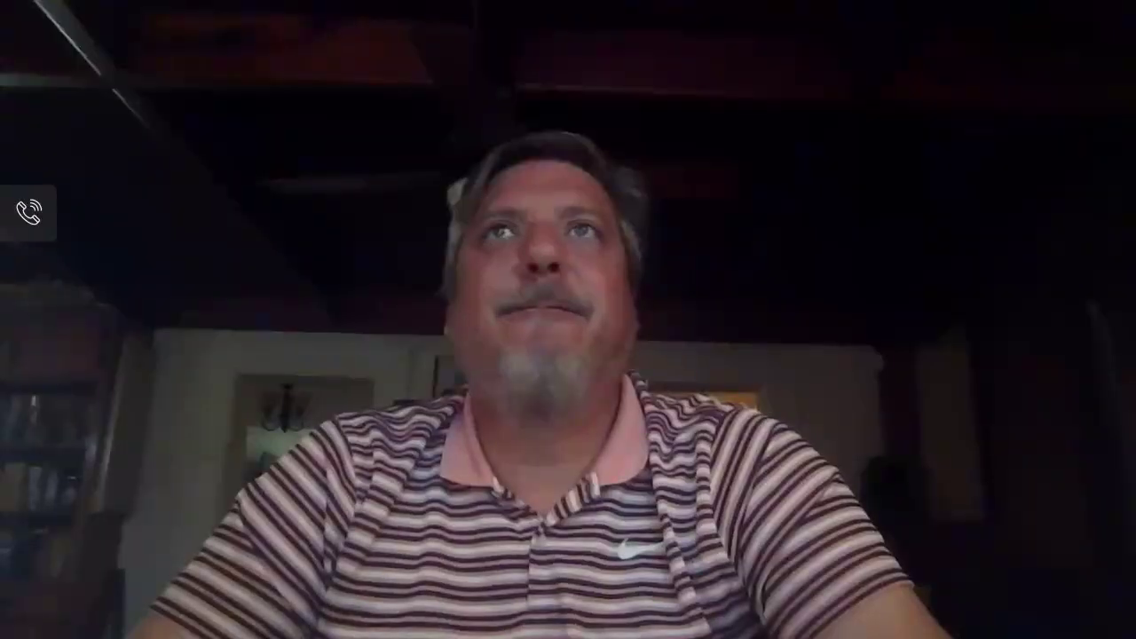